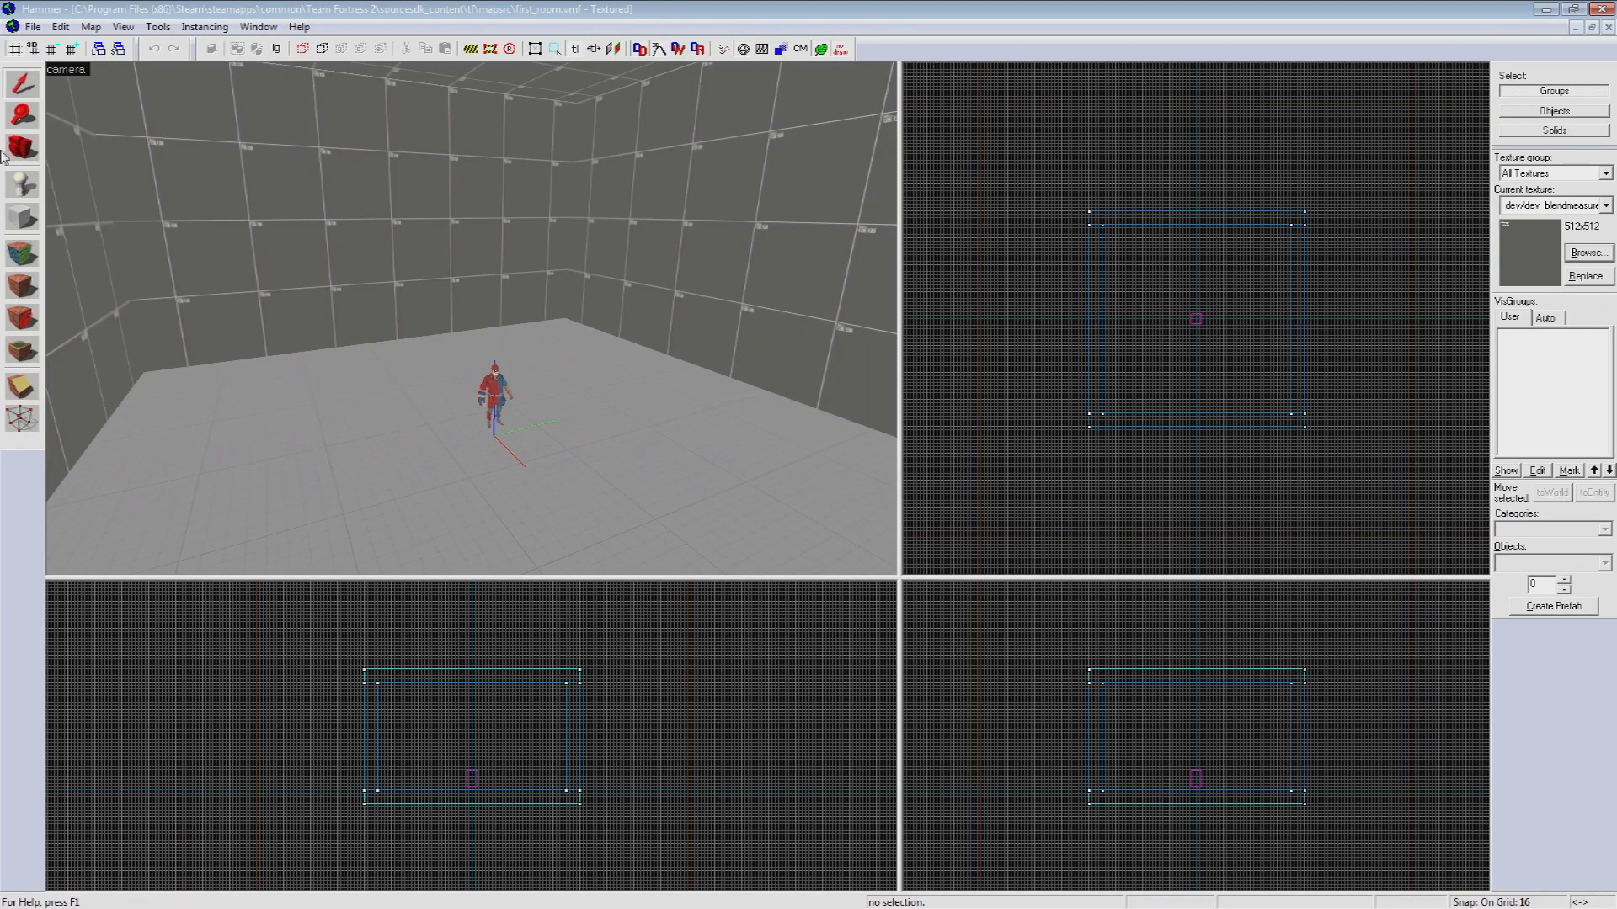
Step: Place a new info_player_teamspawn entity on the floor right beside the existing player spawn and select it
{"action": "key", "text": "shift+e"}
{"action": "left_click", "coordinate": [522, 383]}
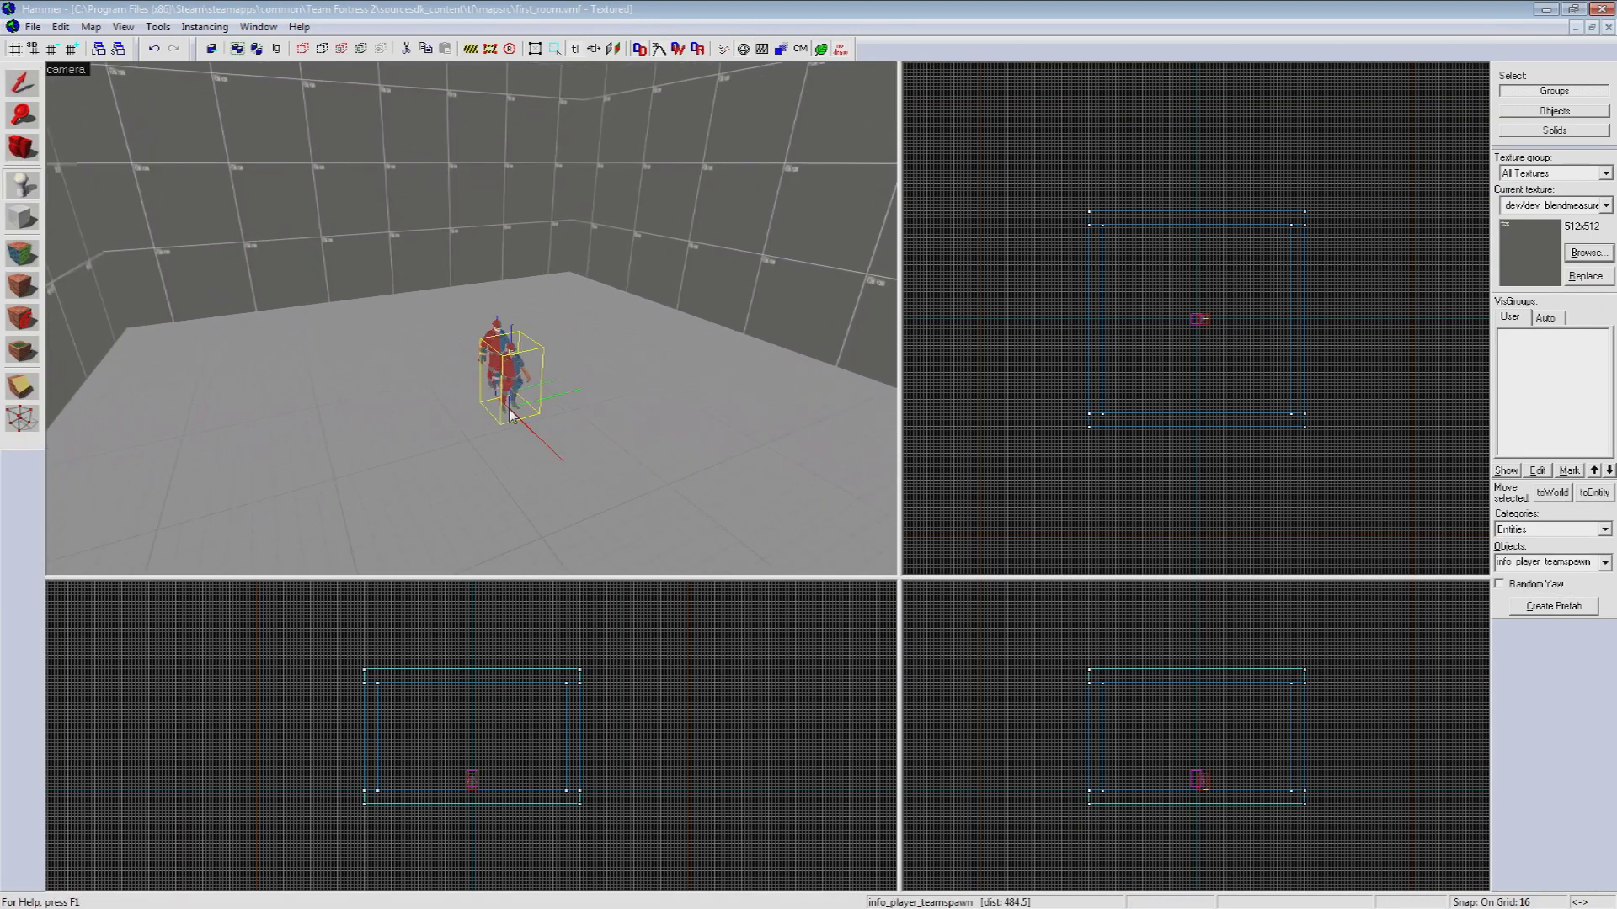
{"action": "left_click", "coordinate": [23, 83]}
{"action": "key", "text": "z"}
{"action": "key", "text": "w"}
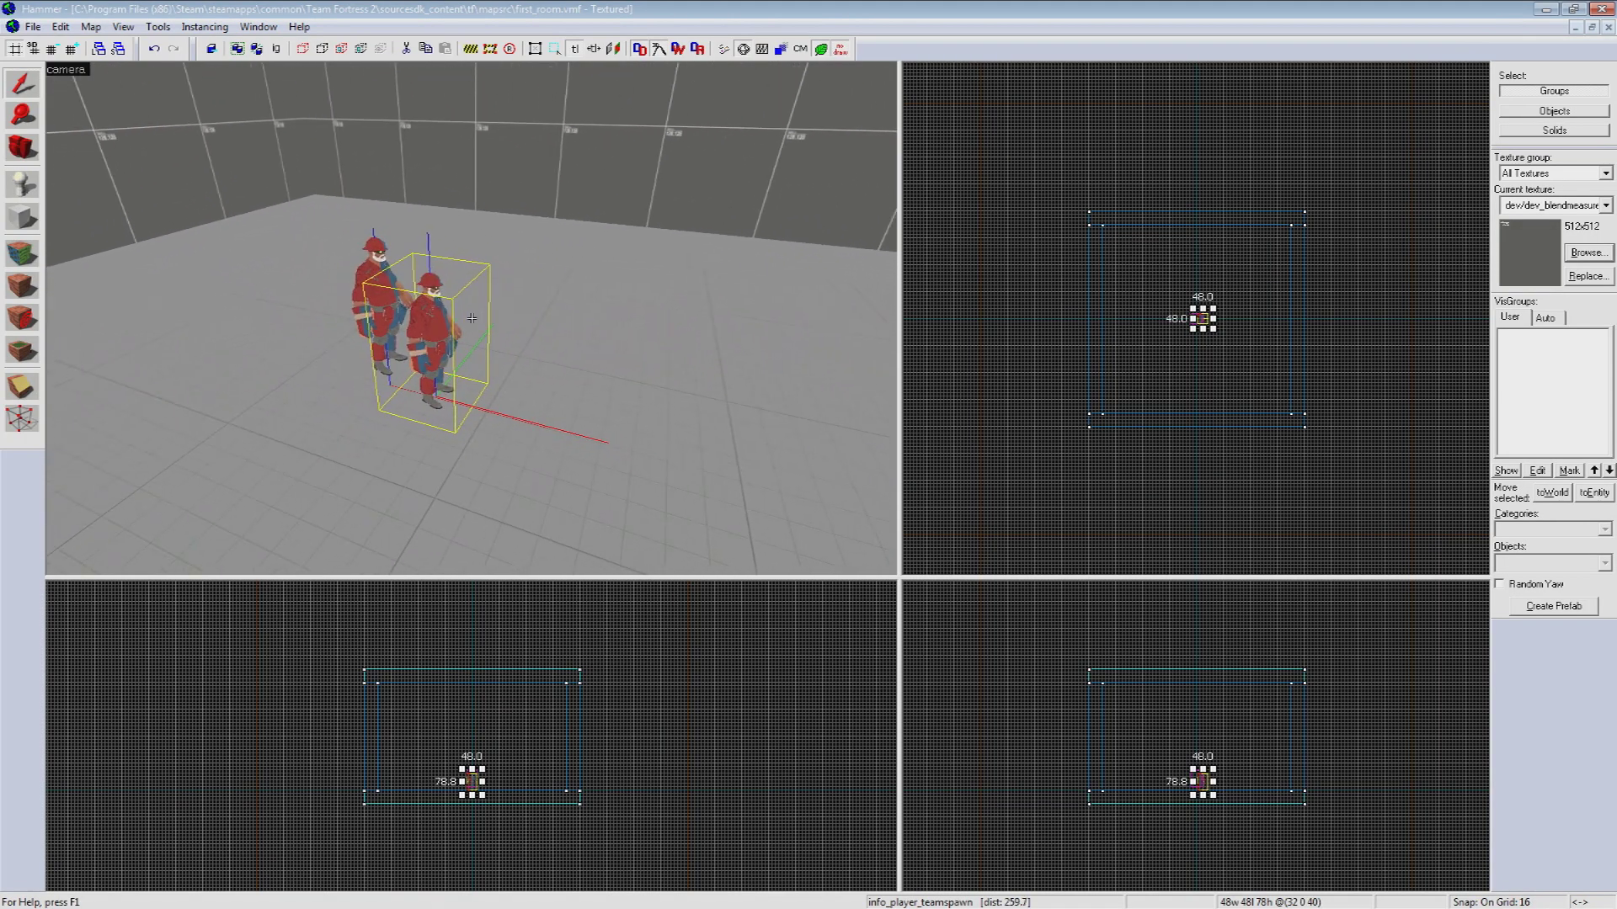
Step: Change the class of the newly placed entity to light in its object properties and apply it
{"action": "double_click", "coordinate": [414, 327]}
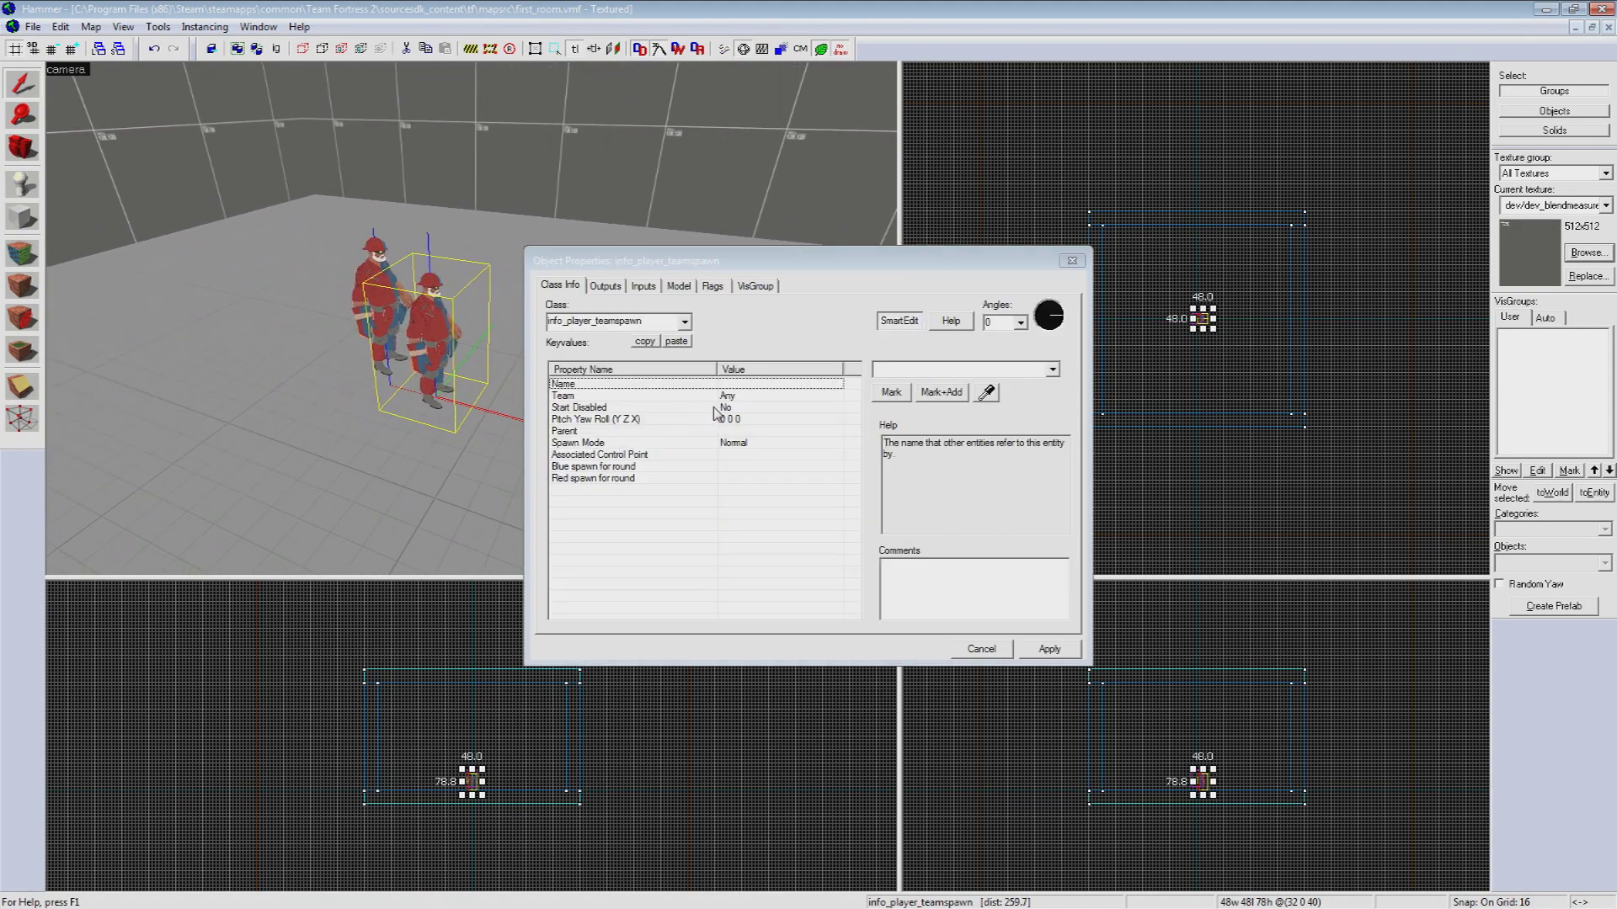
{"action": "left_click", "coordinate": [783, 266]}
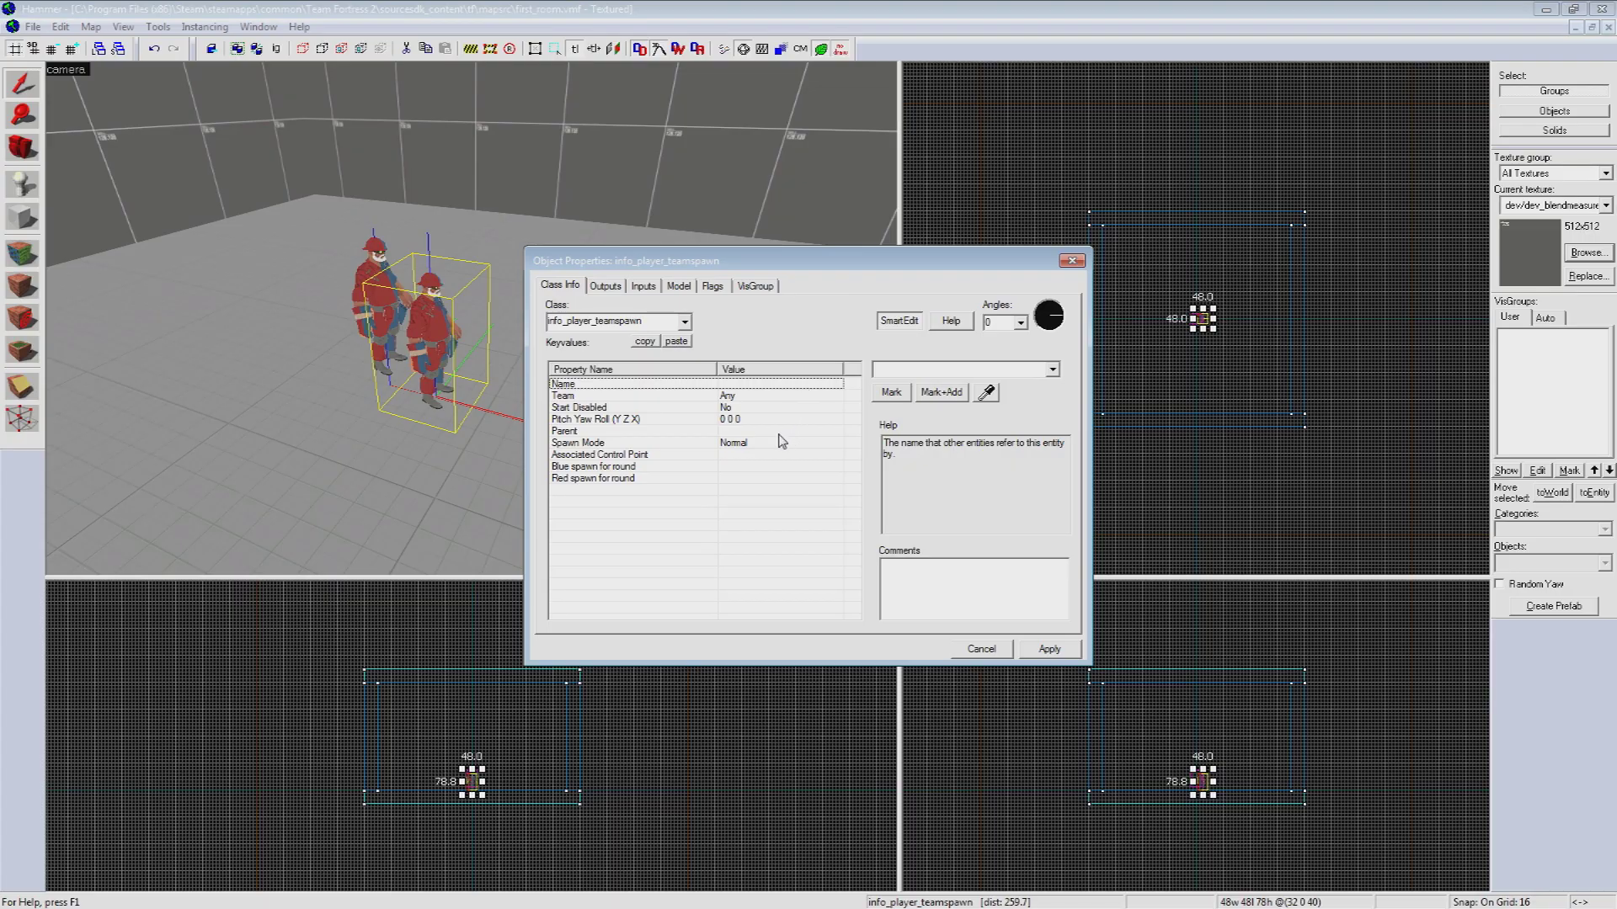
{"action": "double_click", "coordinate": [670, 321]}
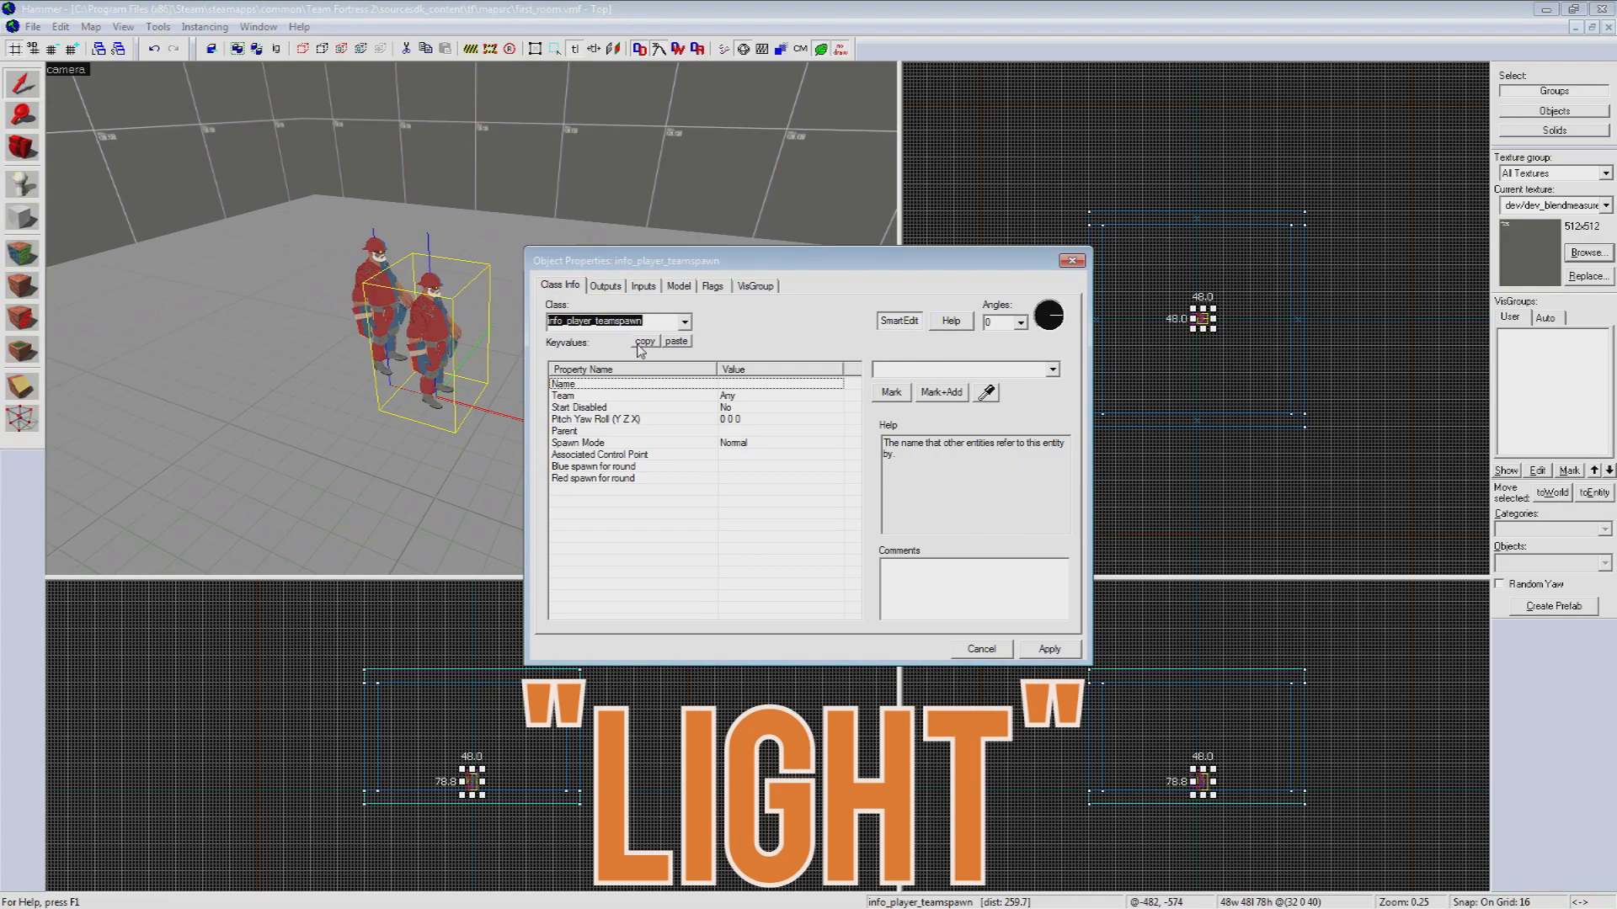
{"action": "type", "text": "light"}
{"action": "key", "text": "Return"}
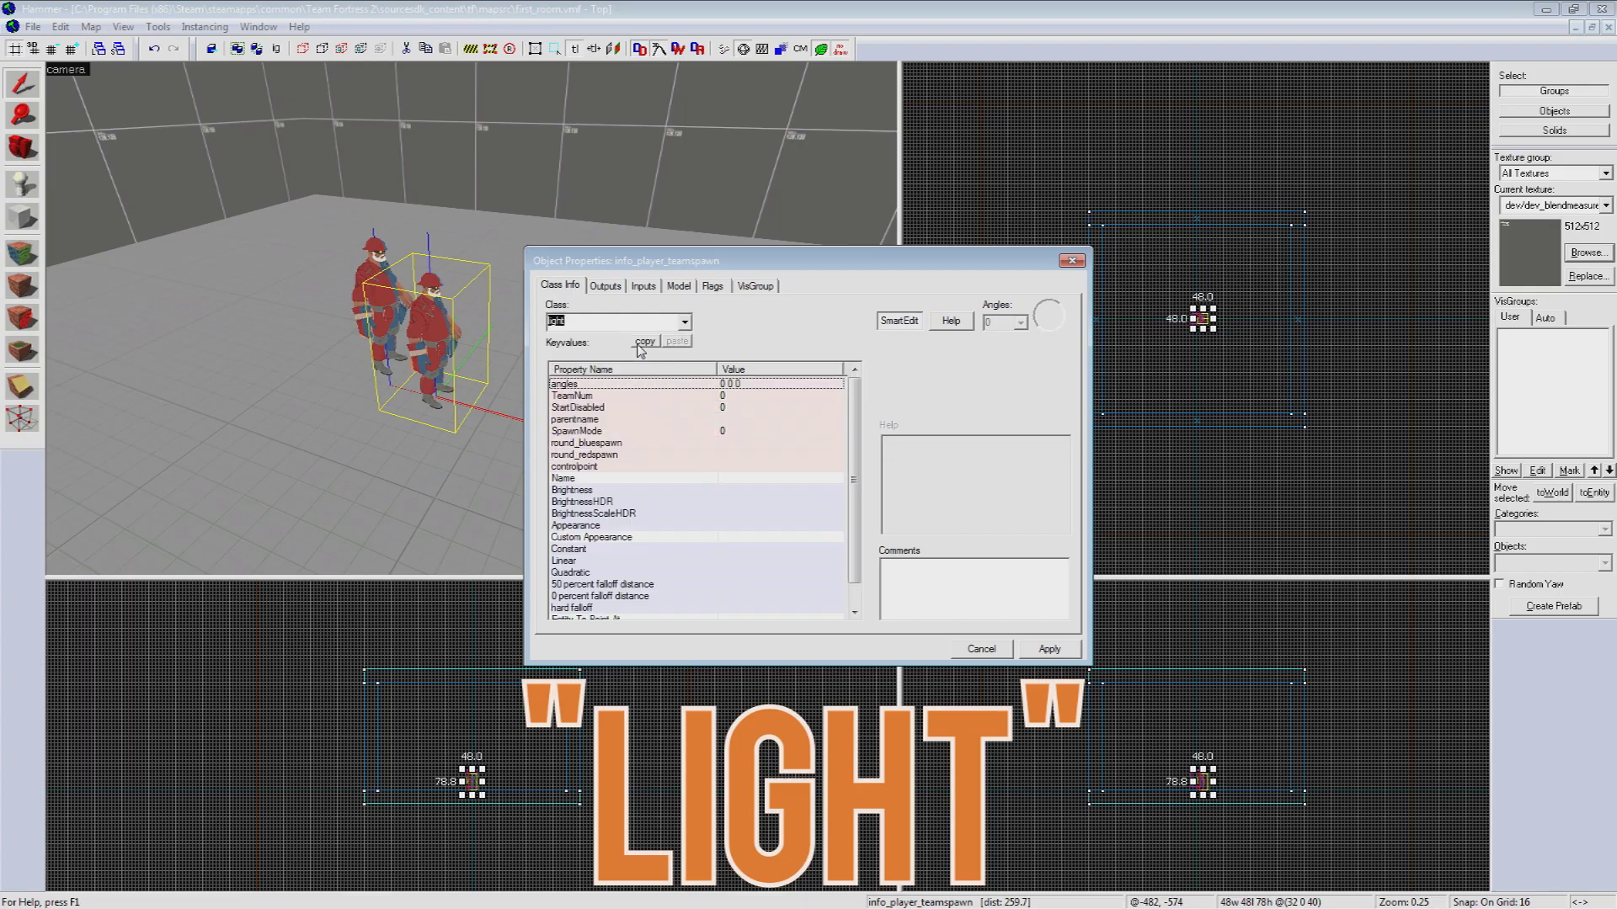
Step: Move the light entity up off the floor to directly above the player spawn's head, centred at 0 0 112
{"action": "key", "text": "z"}
{"action": "key", "text": "w"}
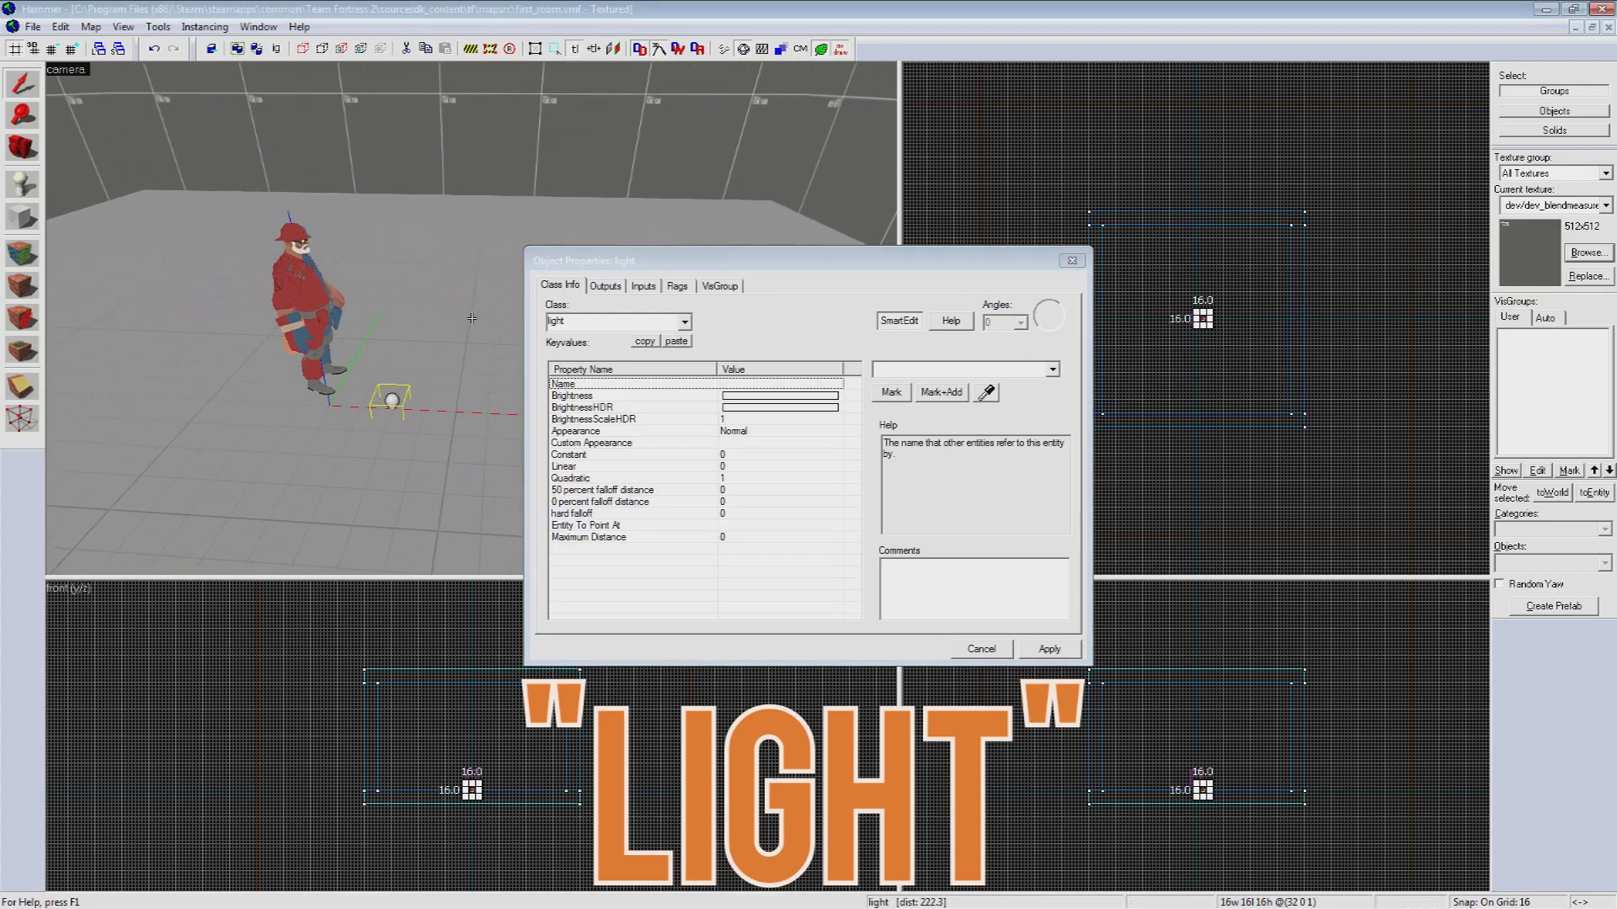
{"action": "key", "text": "z"}
{"action": "left_click_drag", "start_coordinate": [416, 368], "coordinate": [394, 155]}
{"action": "key", "text": "z"}
{"action": "key", "text": "w"}
{"action": "key", "text": "z"}
{"action": "key", "text": "z"}
{"action": "key", "text": "d"}
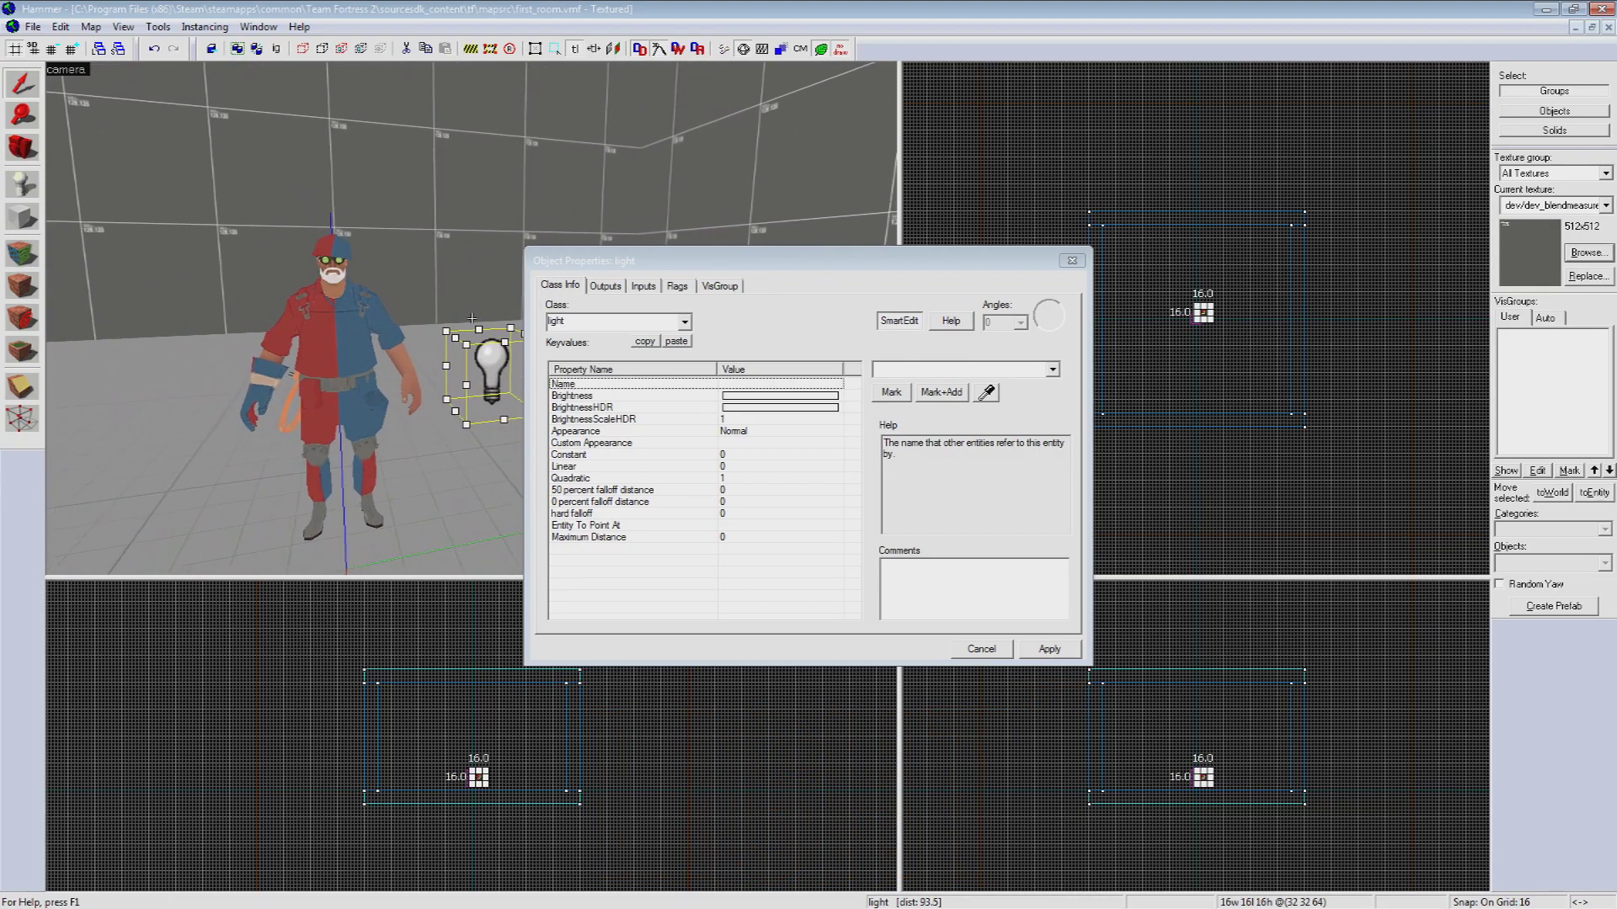
{"action": "key", "text": "z"}
{"action": "left_click_drag", "start_coordinate": [415, 379], "coordinate": [253, 154]}
{"action": "key", "text": "z"}
{"action": "key", "text": "s"}
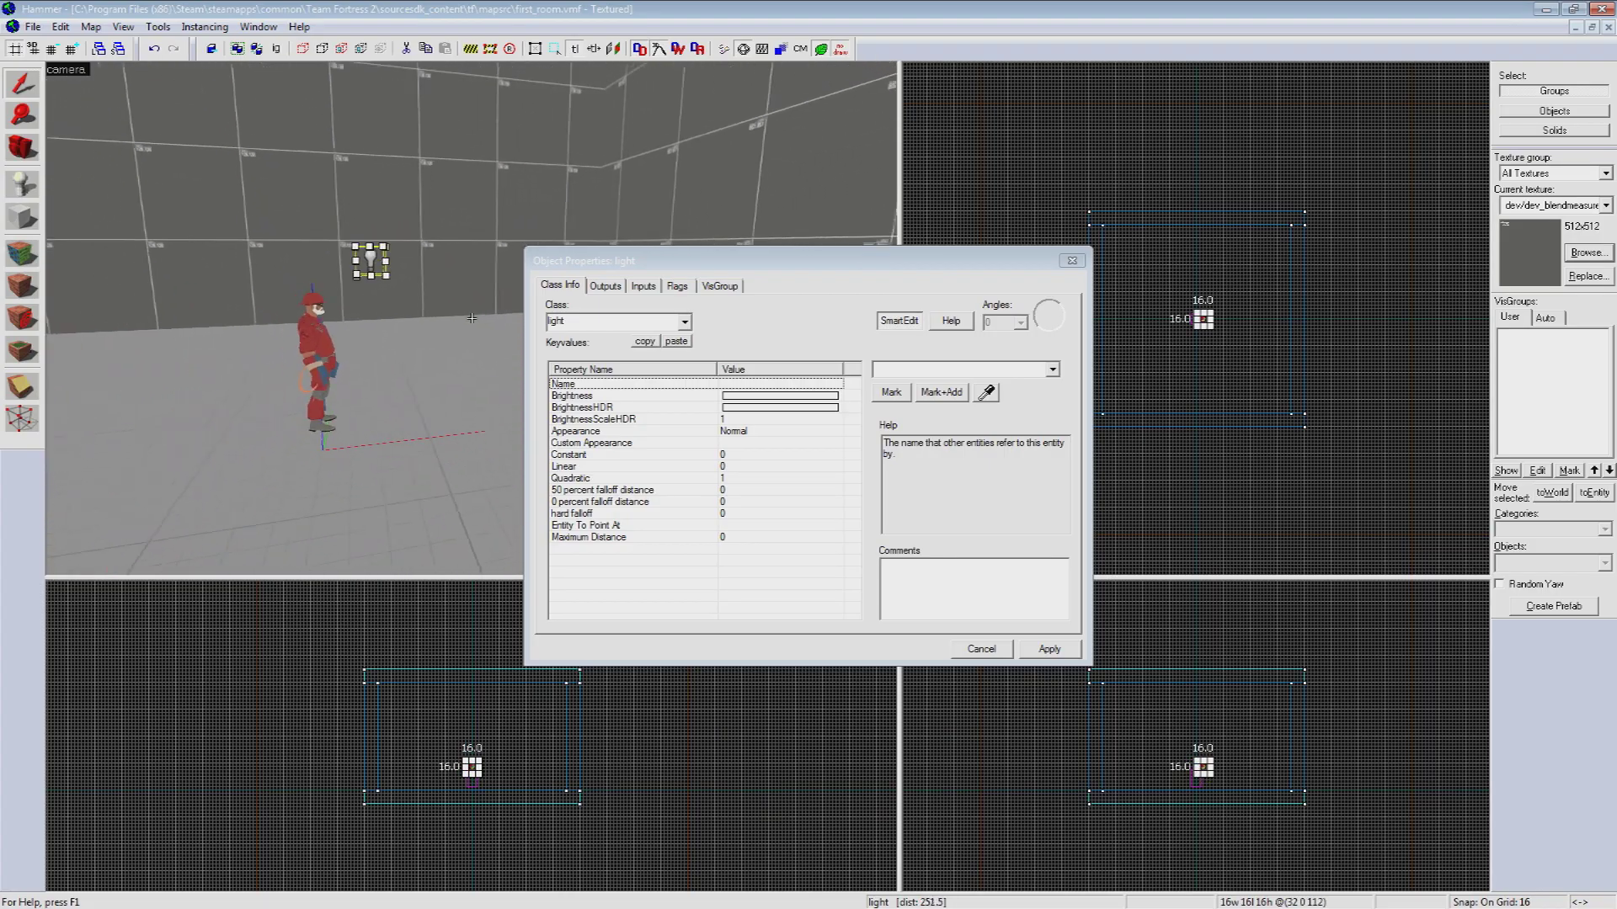
{"action": "key", "text": "z"}
{"action": "left_click_drag", "start_coordinate": [478, 319], "coordinate": [423, 318]}
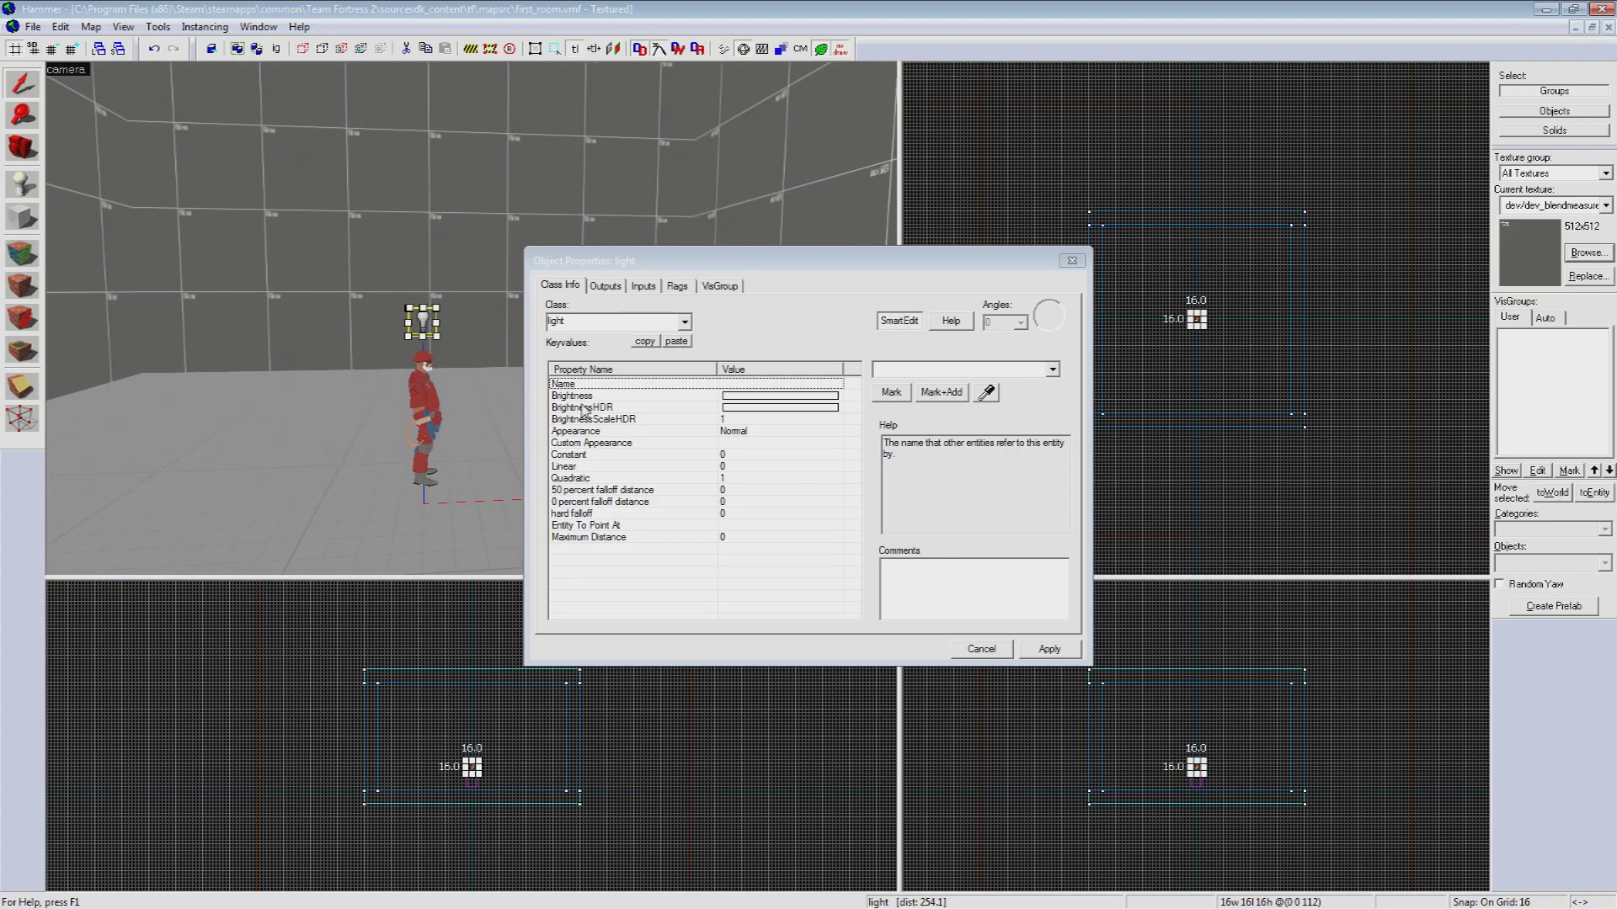
{"action": "key", "text": "z"}
{"action": "key", "text": "d"}
{"action": "key", "text": "w"}
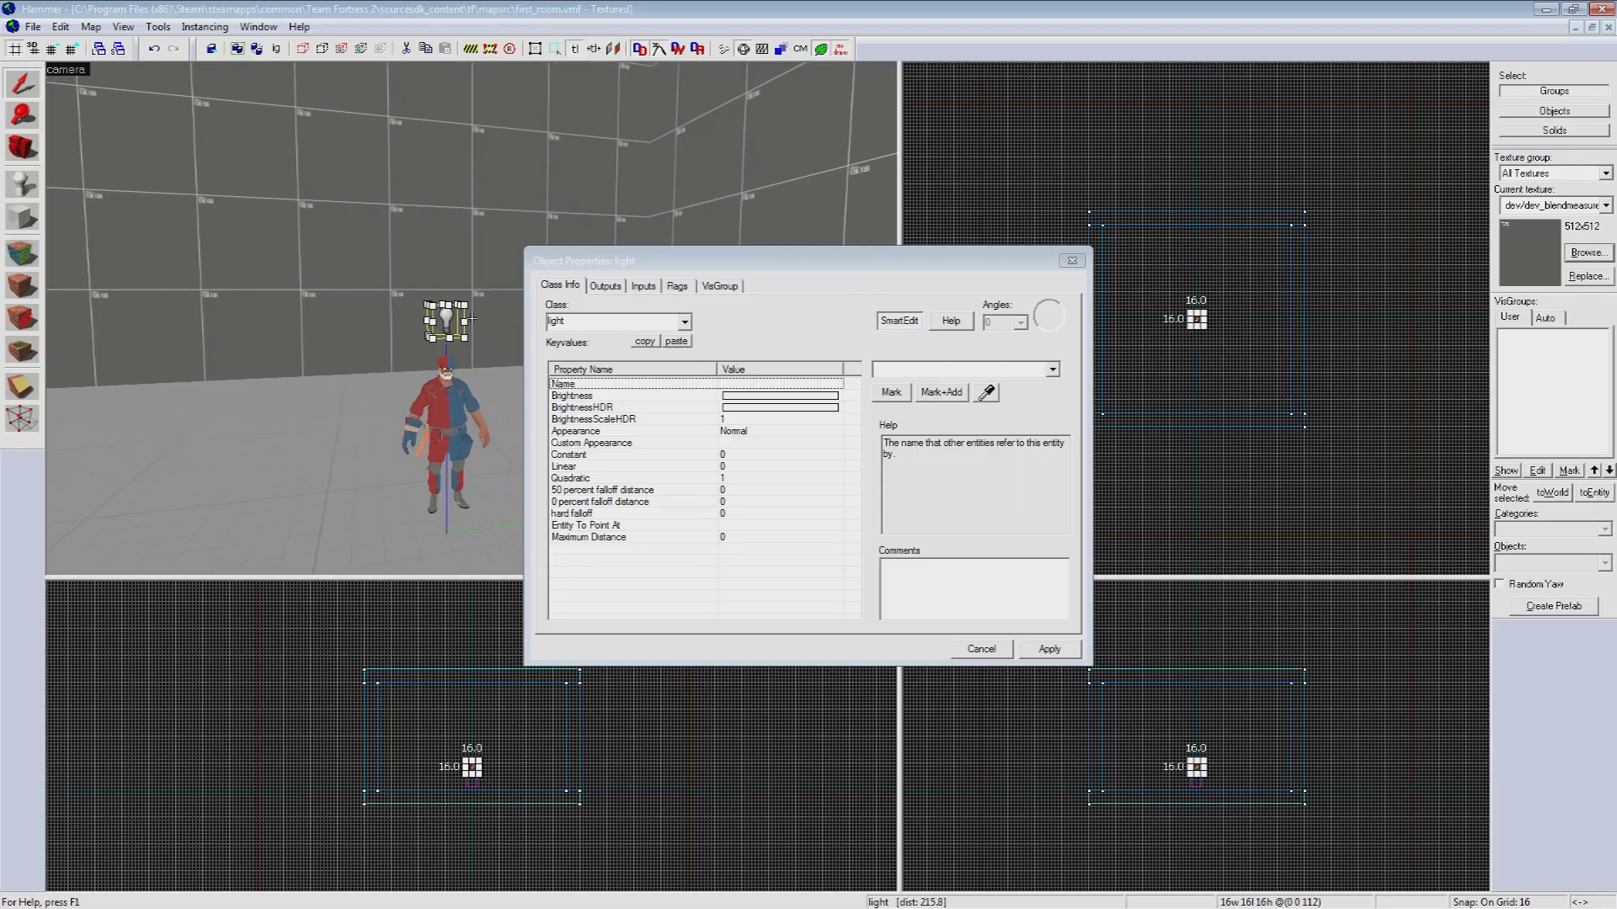
{"action": "key", "text": "z"}
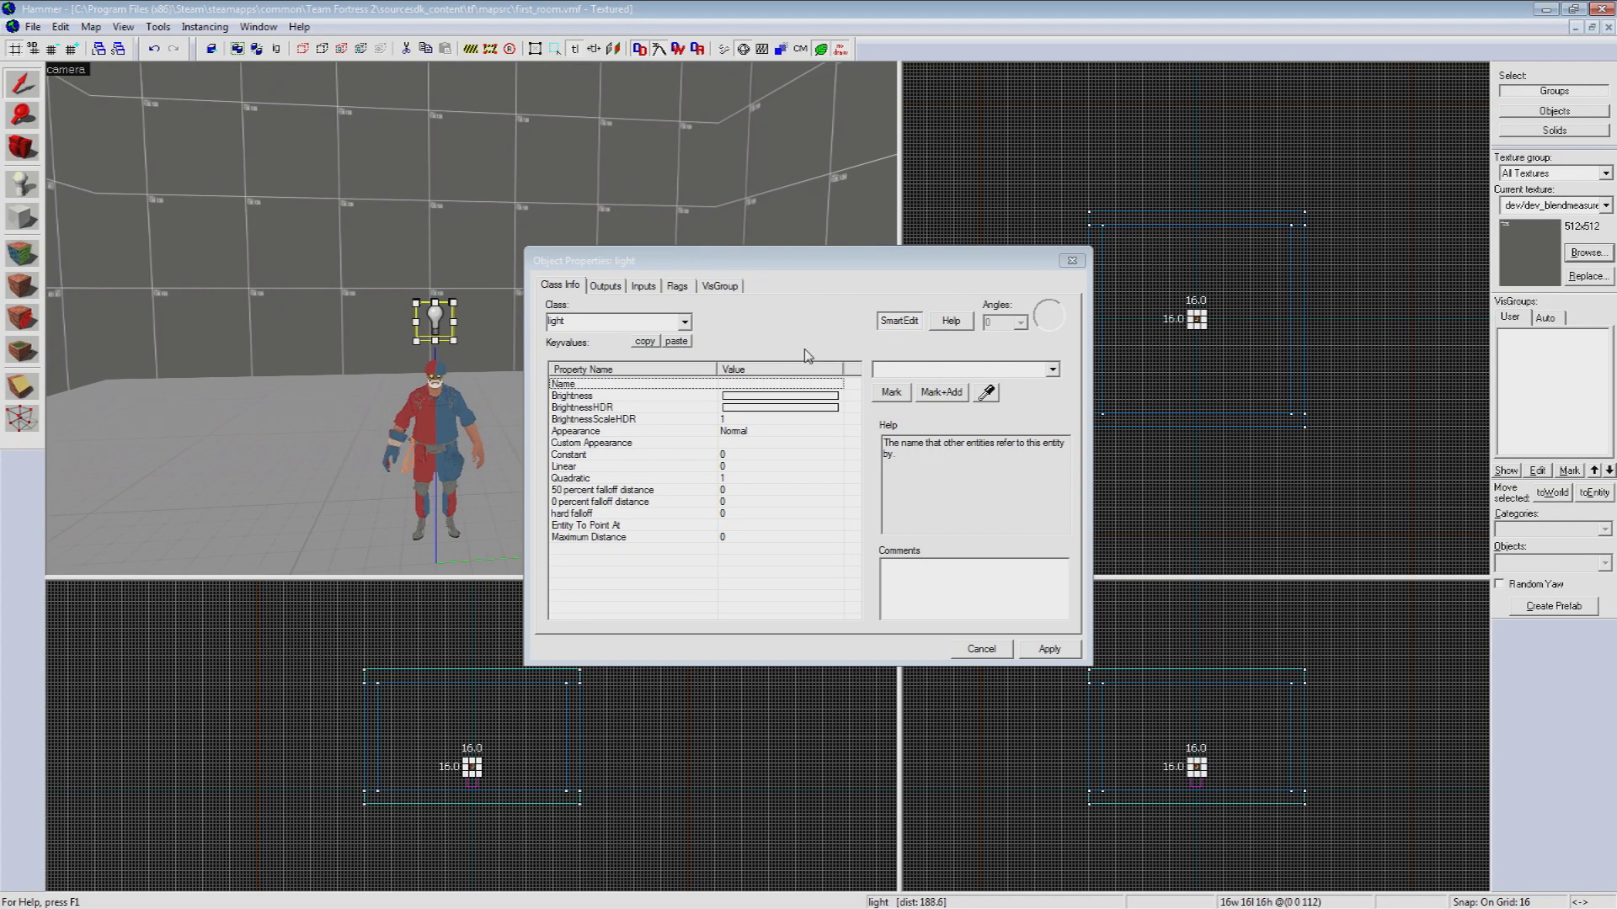
Step: Open the colour picker for the light's Brightness property
{"action": "left_click", "coordinate": [646, 397]}
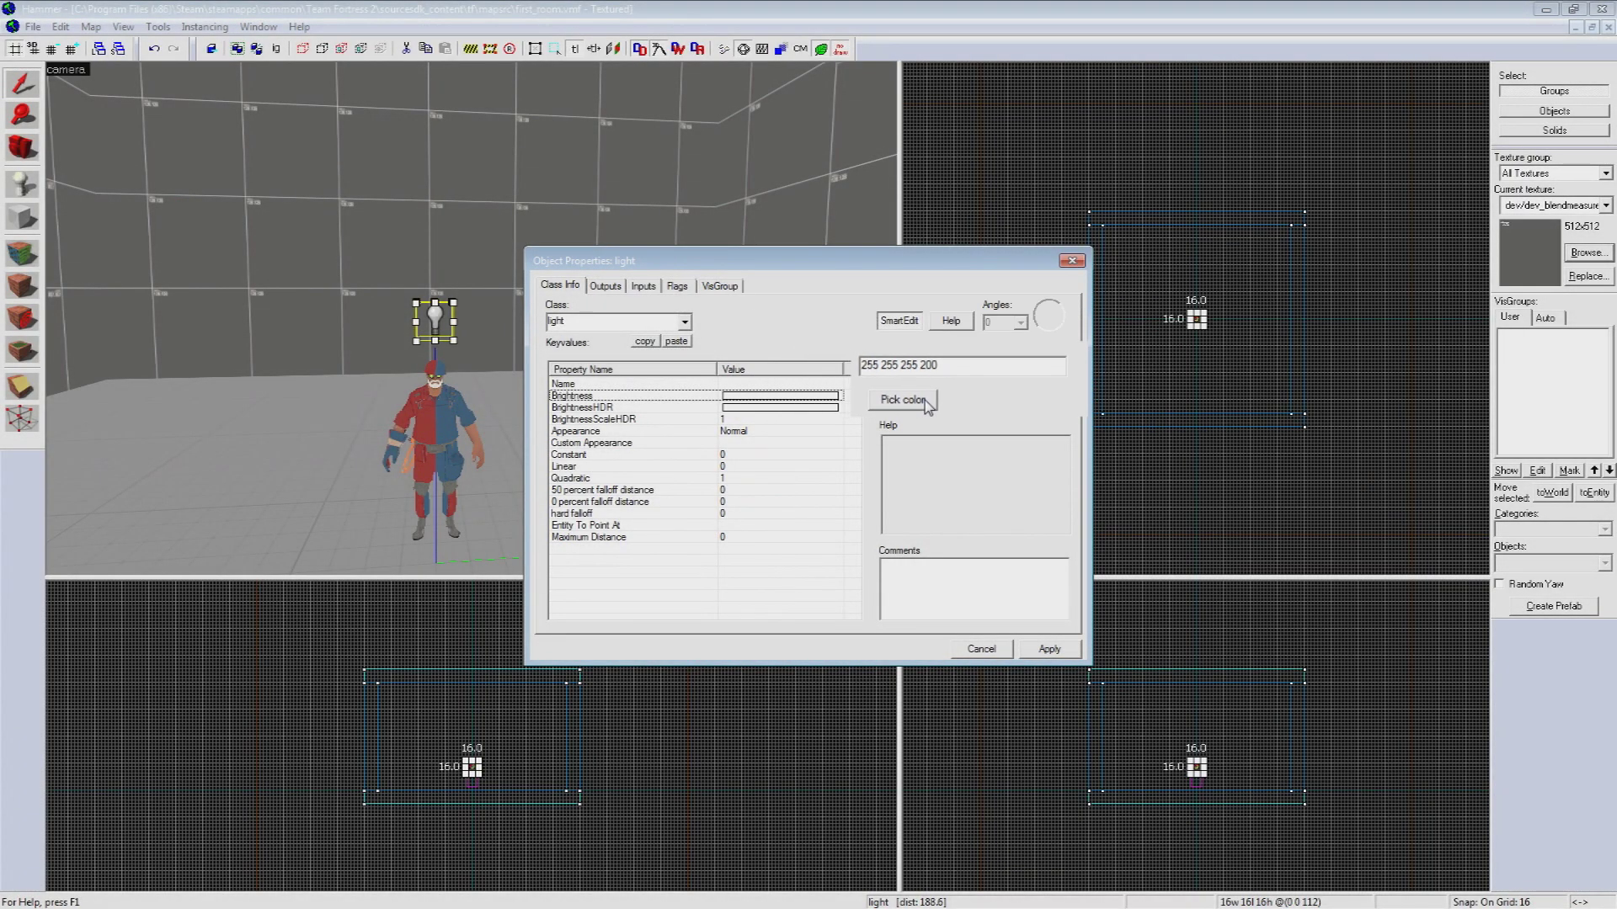
{"action": "left_click", "coordinate": [926, 400]}
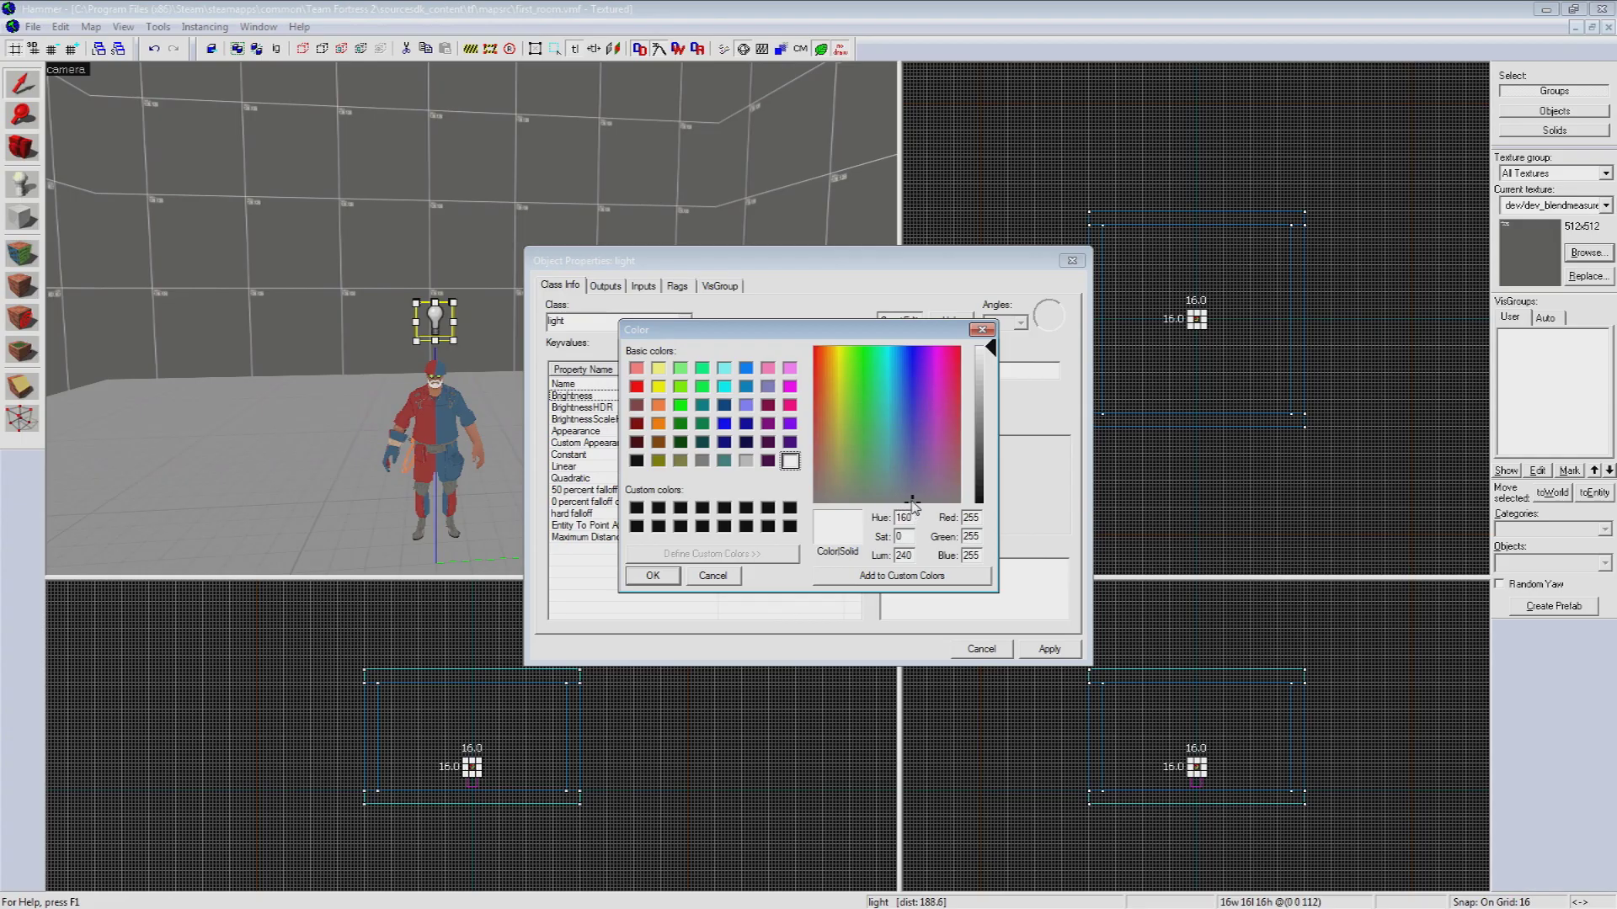
Step: Try a pale orange tint and a pale blue tint of 232 253 255 for the light's colour
{"action": "left_click_drag", "start_coordinate": [911, 503], "coordinate": [832, 356]}
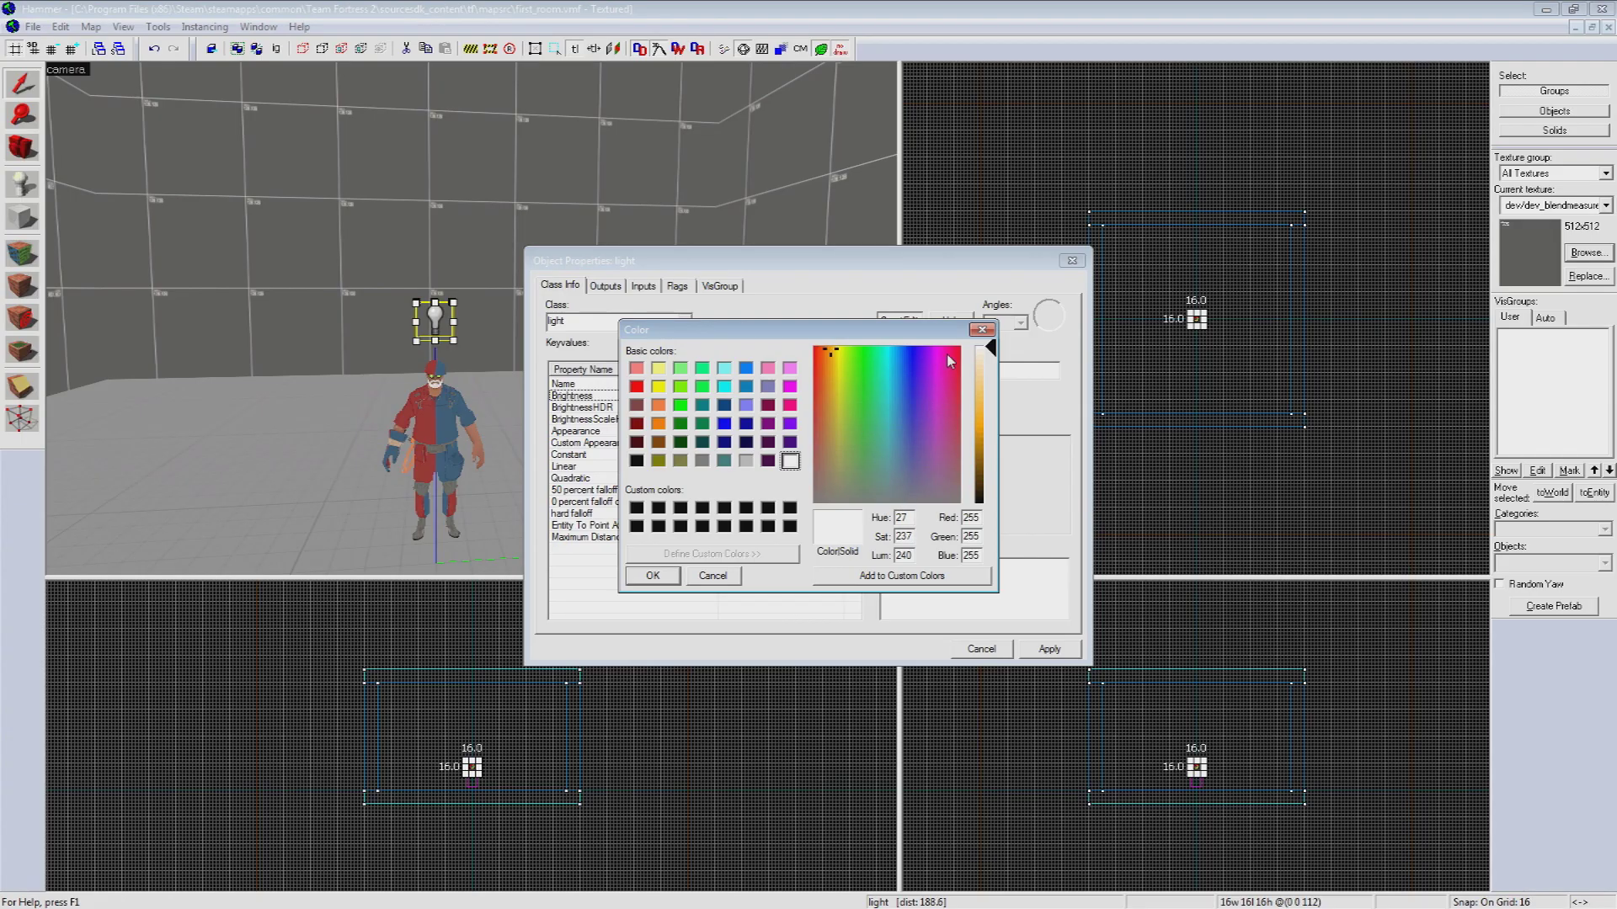
{"action": "mouse_move", "coordinate": [991, 348]}
{"action": "left_mouse_down"}
{"action": "mouse_move", "coordinate": [993, 379]}
{"action": "mouse_move", "coordinate": [992, 363]}
{"action": "left_mouse_up"}
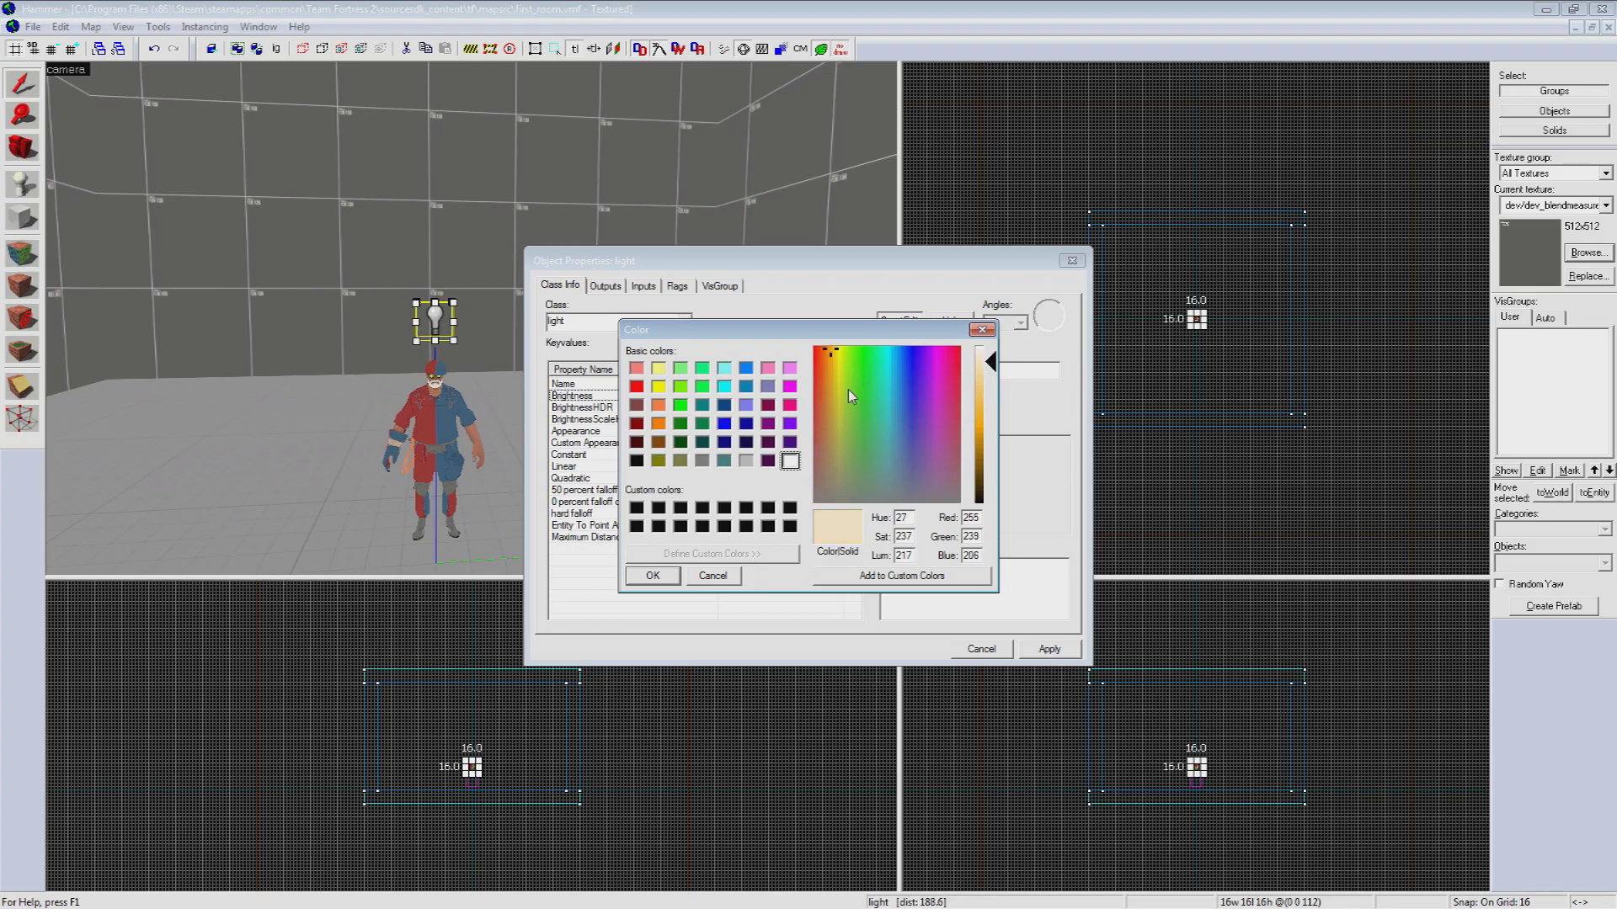
{"action": "left_click_drag", "start_coordinate": [991, 370], "coordinate": [996, 350]}
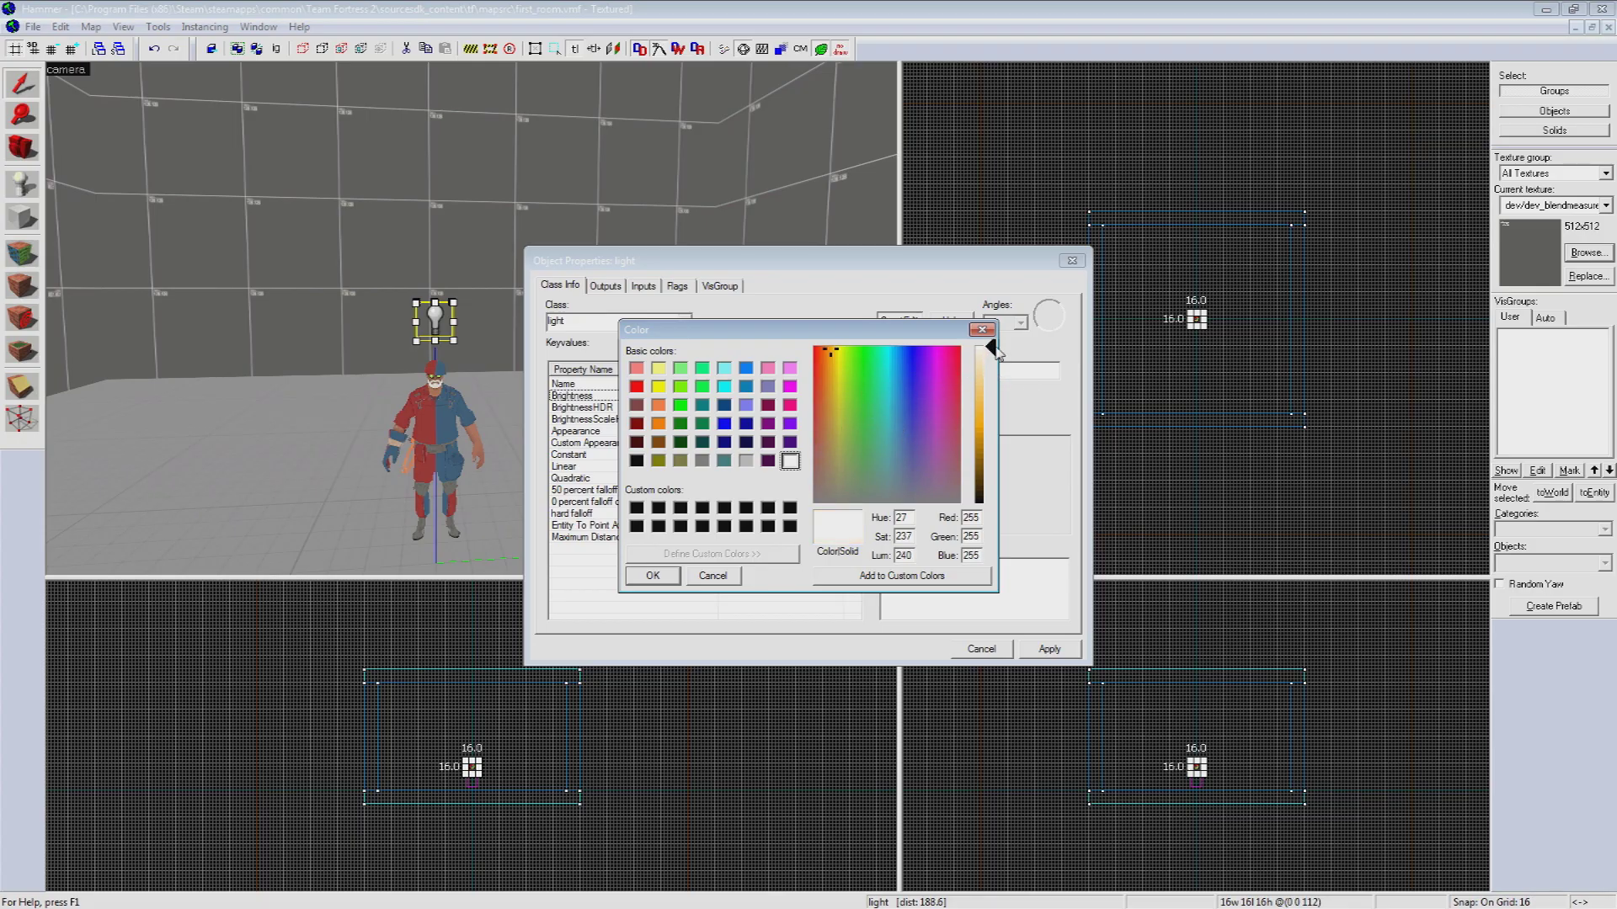
{"action": "left_click_drag", "start_coordinate": [827, 352], "coordinate": [892, 354]}
{"action": "left_click_drag", "start_coordinate": [995, 349], "coordinate": [995, 361]}
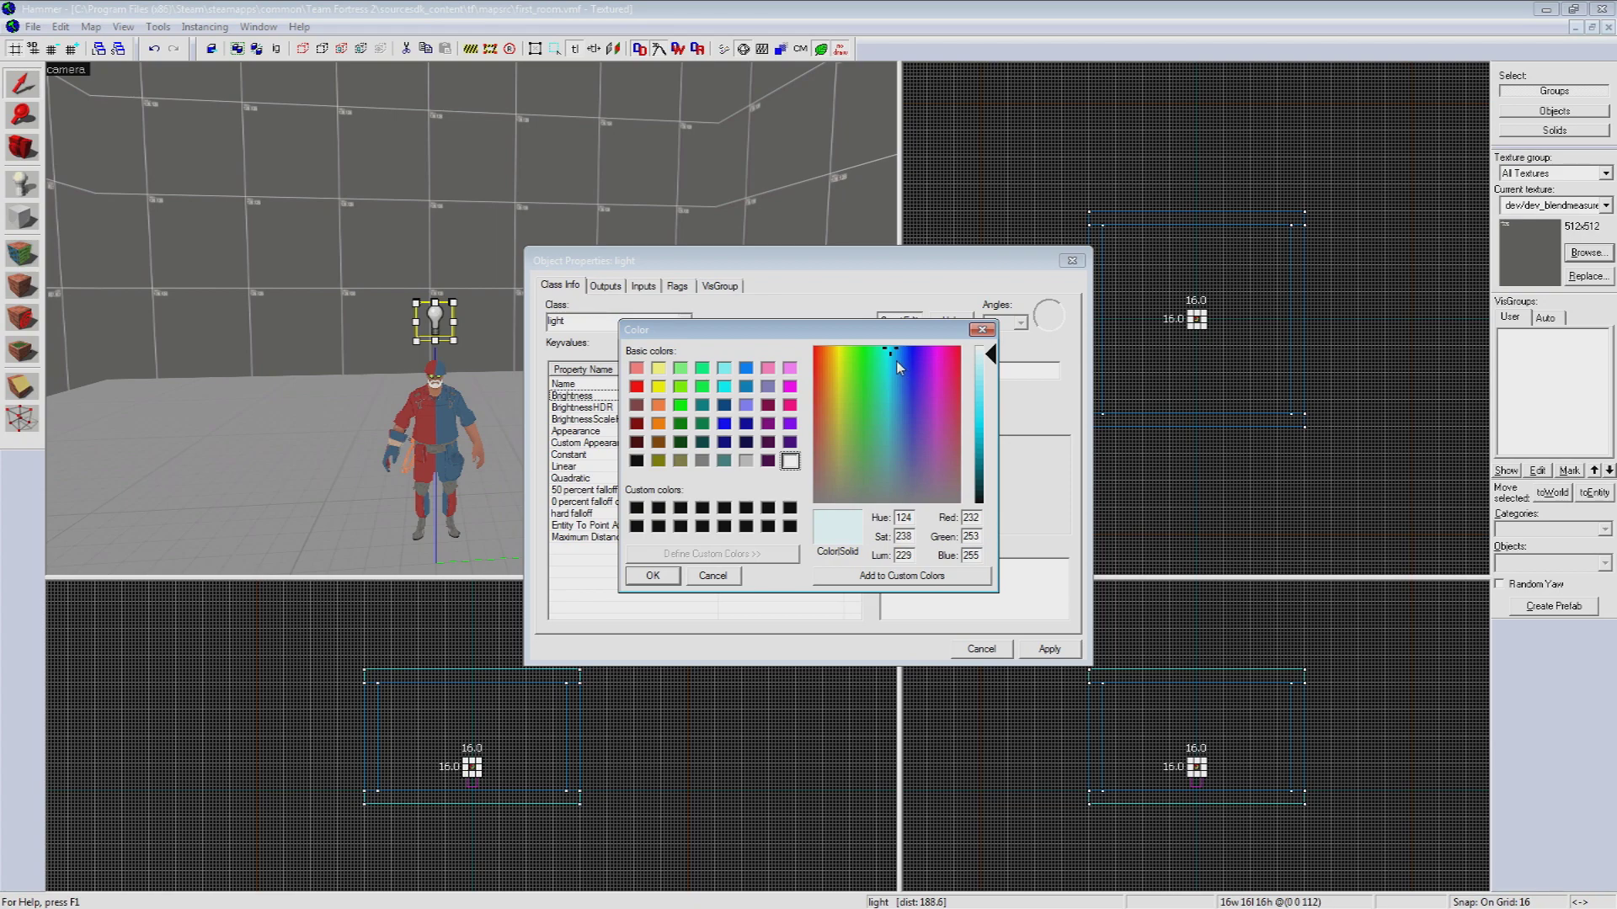
Step: Set the light's Brightness colour to a pale warm orange, RGB 254 231 197
{"action": "left_click_drag", "start_coordinate": [893, 354], "coordinate": [839, 360]}
{"action": "mouse_move", "coordinate": [993, 358]}
{"action": "left_mouse_down"}
{"action": "mouse_move", "coordinate": [996, 400]}
{"action": "mouse_move", "coordinate": [997, 368]}
{"action": "left_mouse_up"}
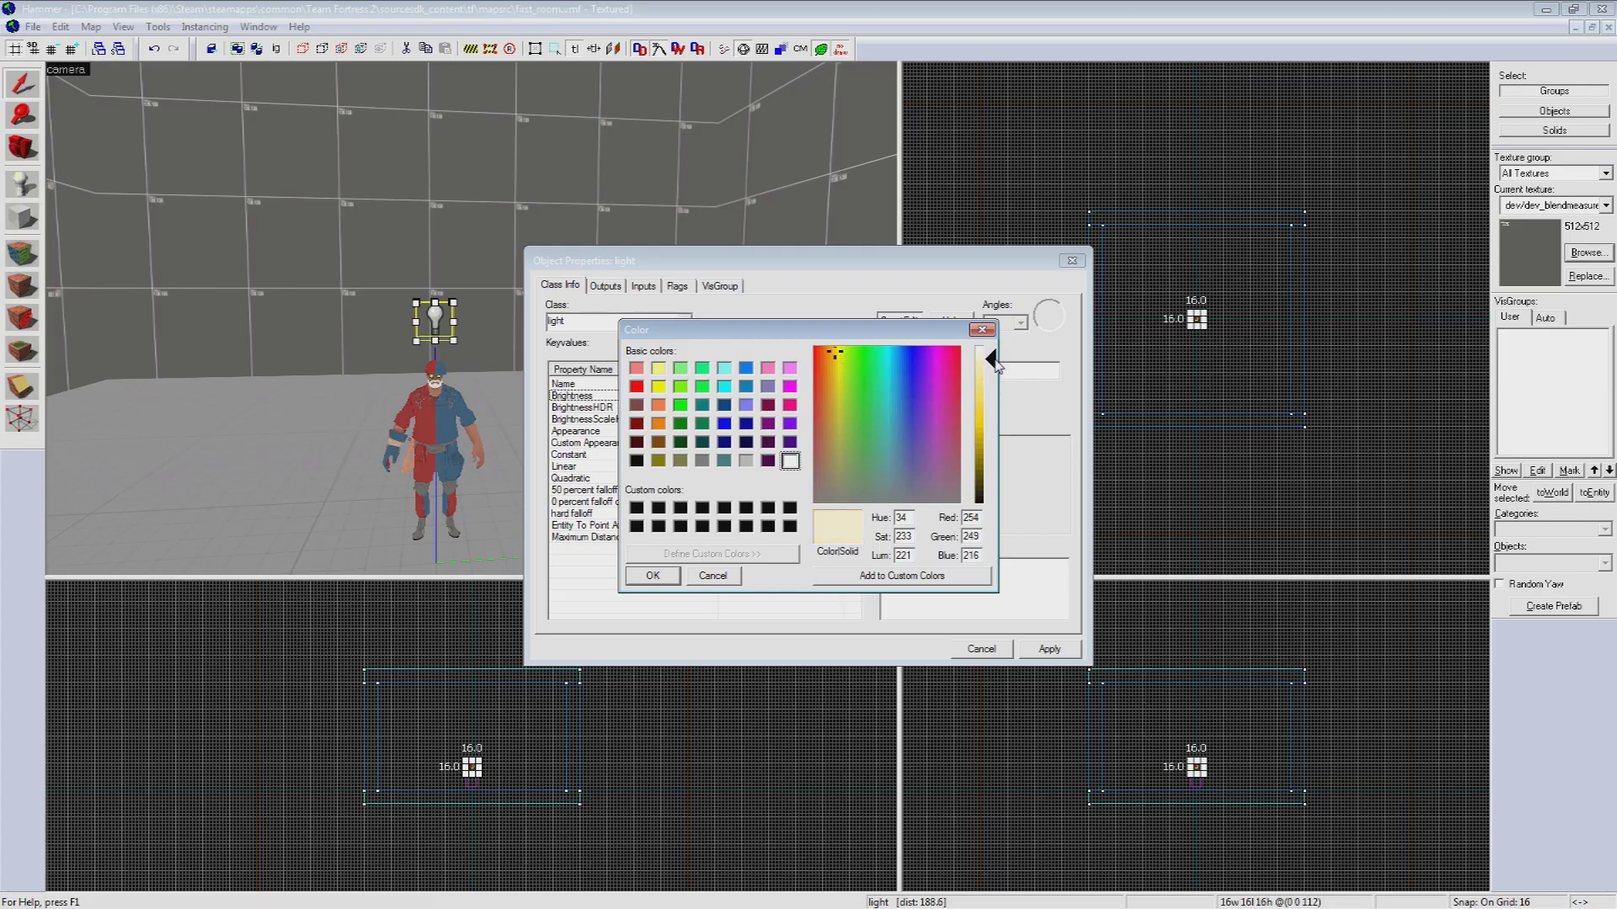
{"action": "left_click_drag", "start_coordinate": [824, 354], "coordinate": [829, 357]}
{"action": "left_click_drag", "start_coordinate": [994, 360], "coordinate": [995, 365]}
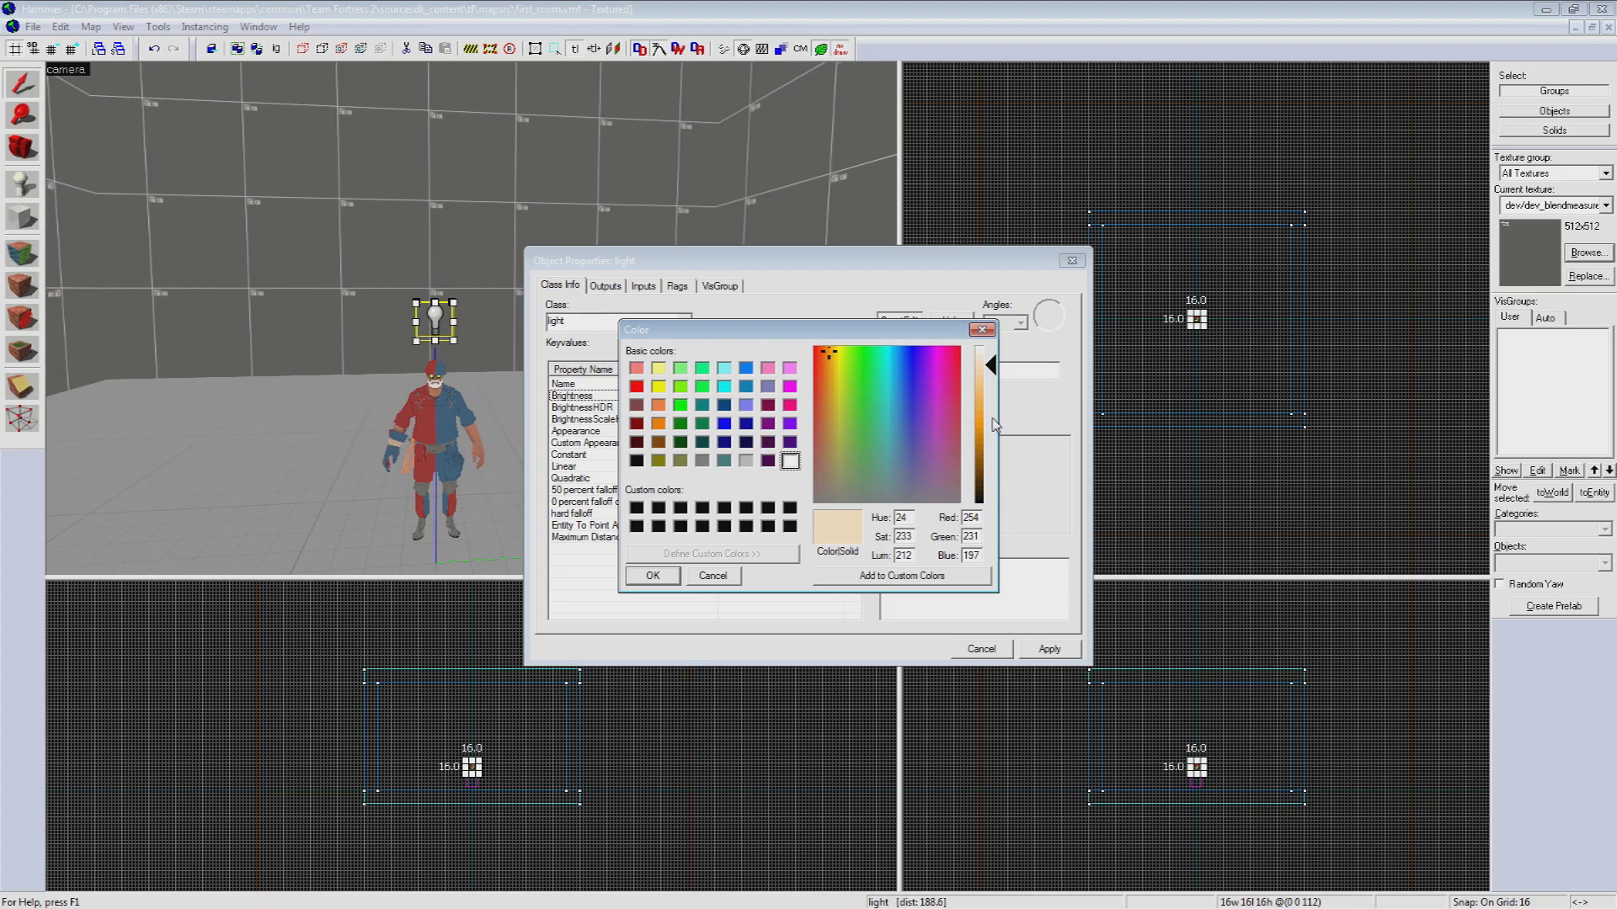
{"action": "left_click", "coordinate": [829, 359]}
{"action": "left_click", "coordinate": [654, 578]}
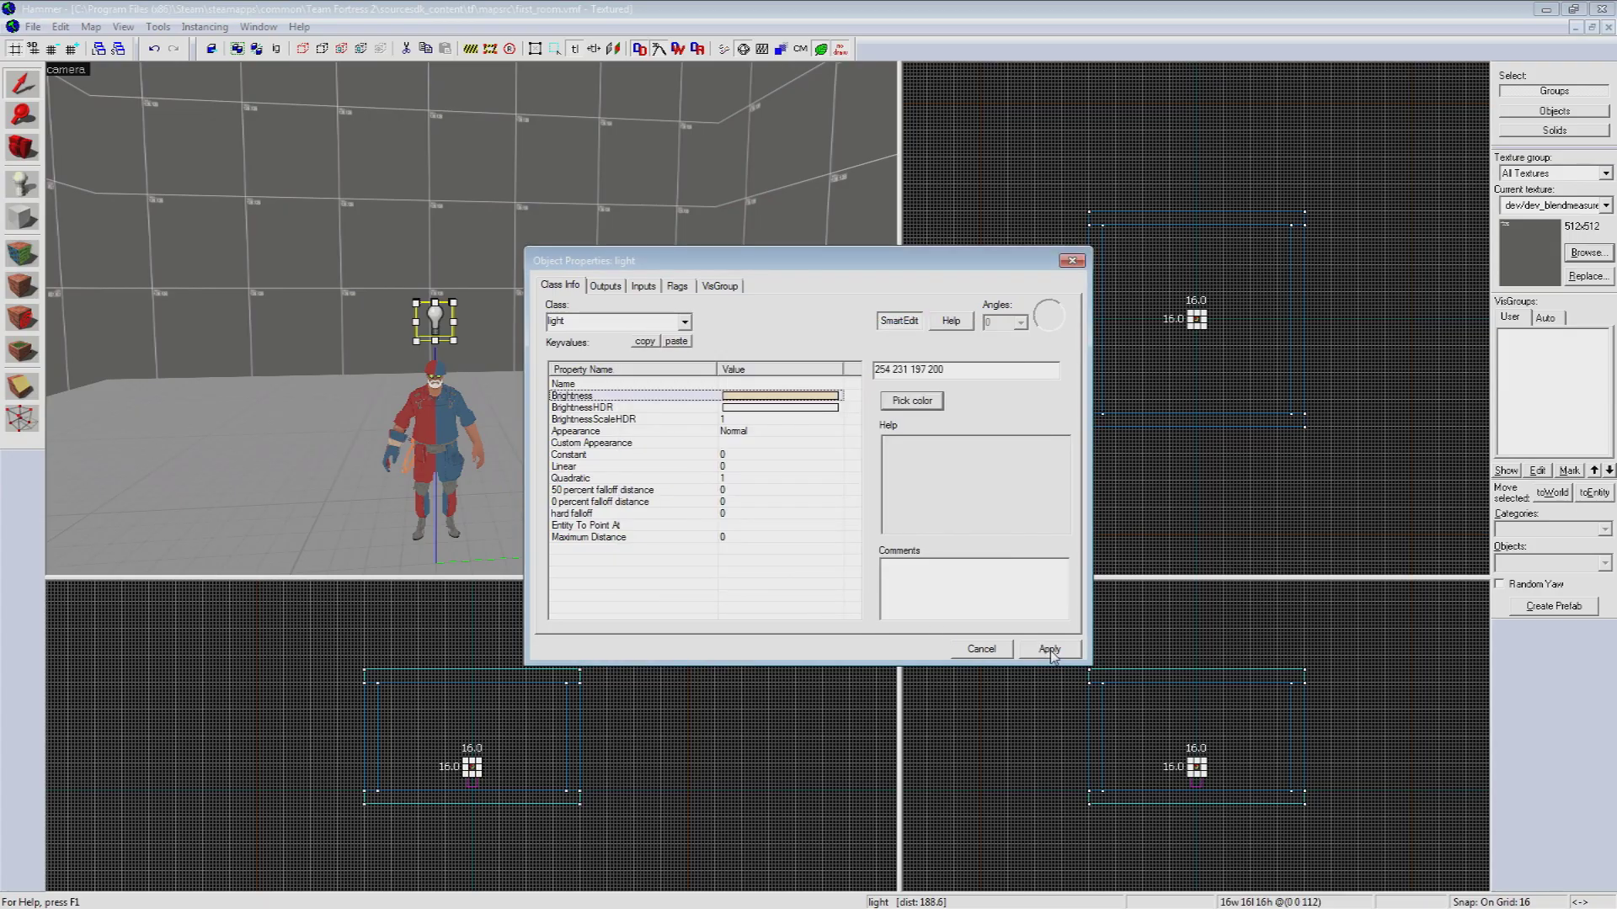
{"action": "left_click_drag", "start_coordinate": [946, 371], "coordinate": [933, 378]}
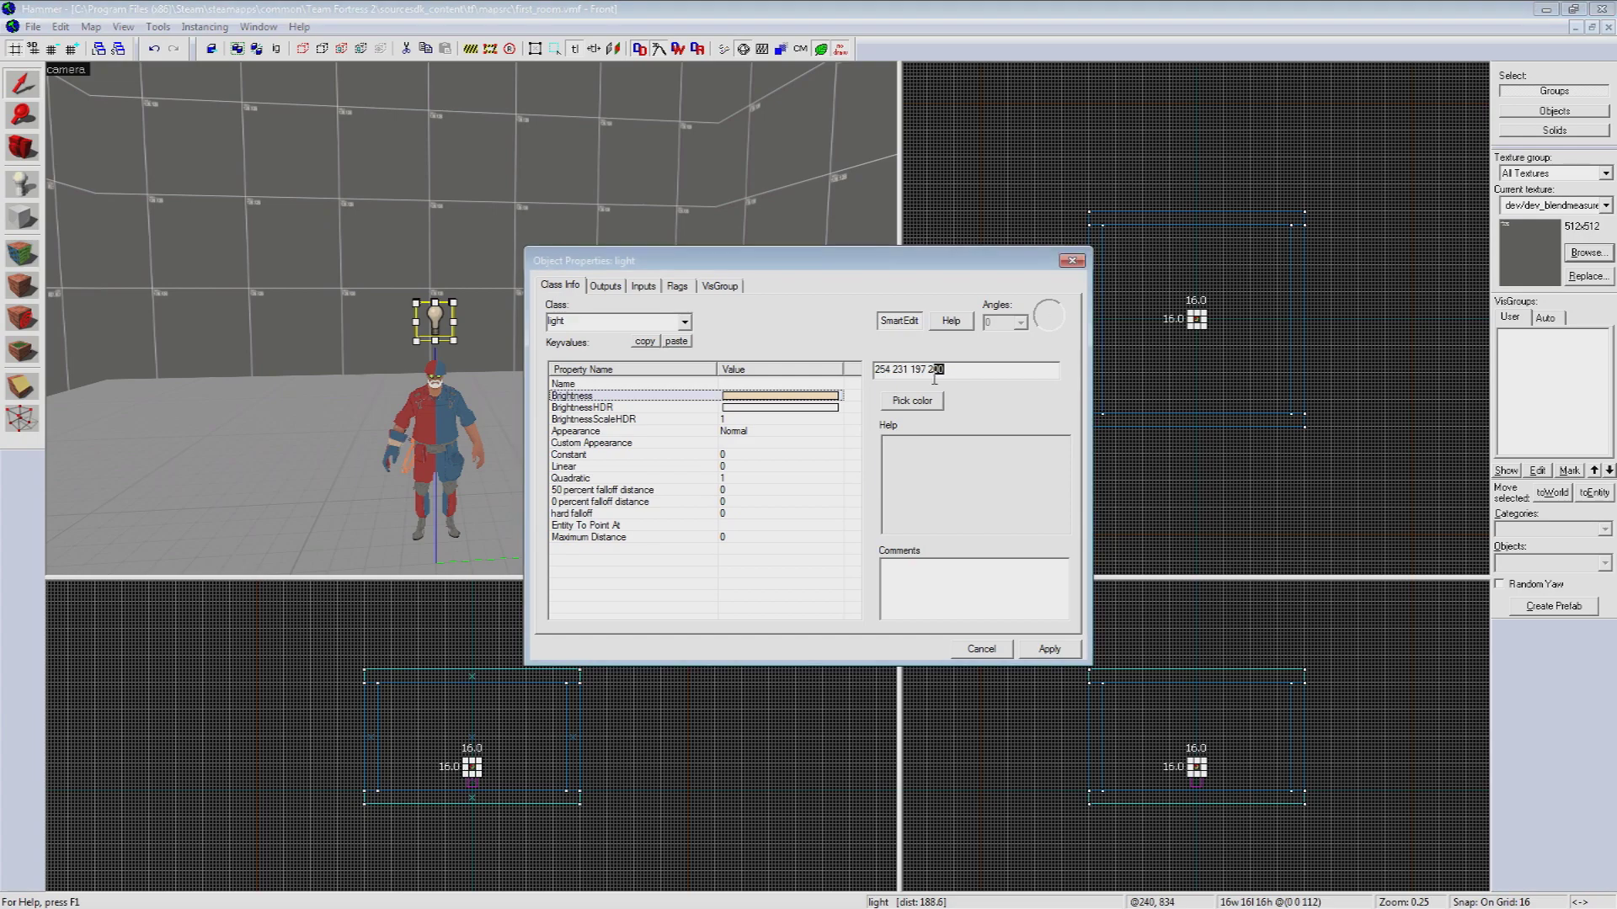
{"action": "left_click", "coordinate": [985, 402]}
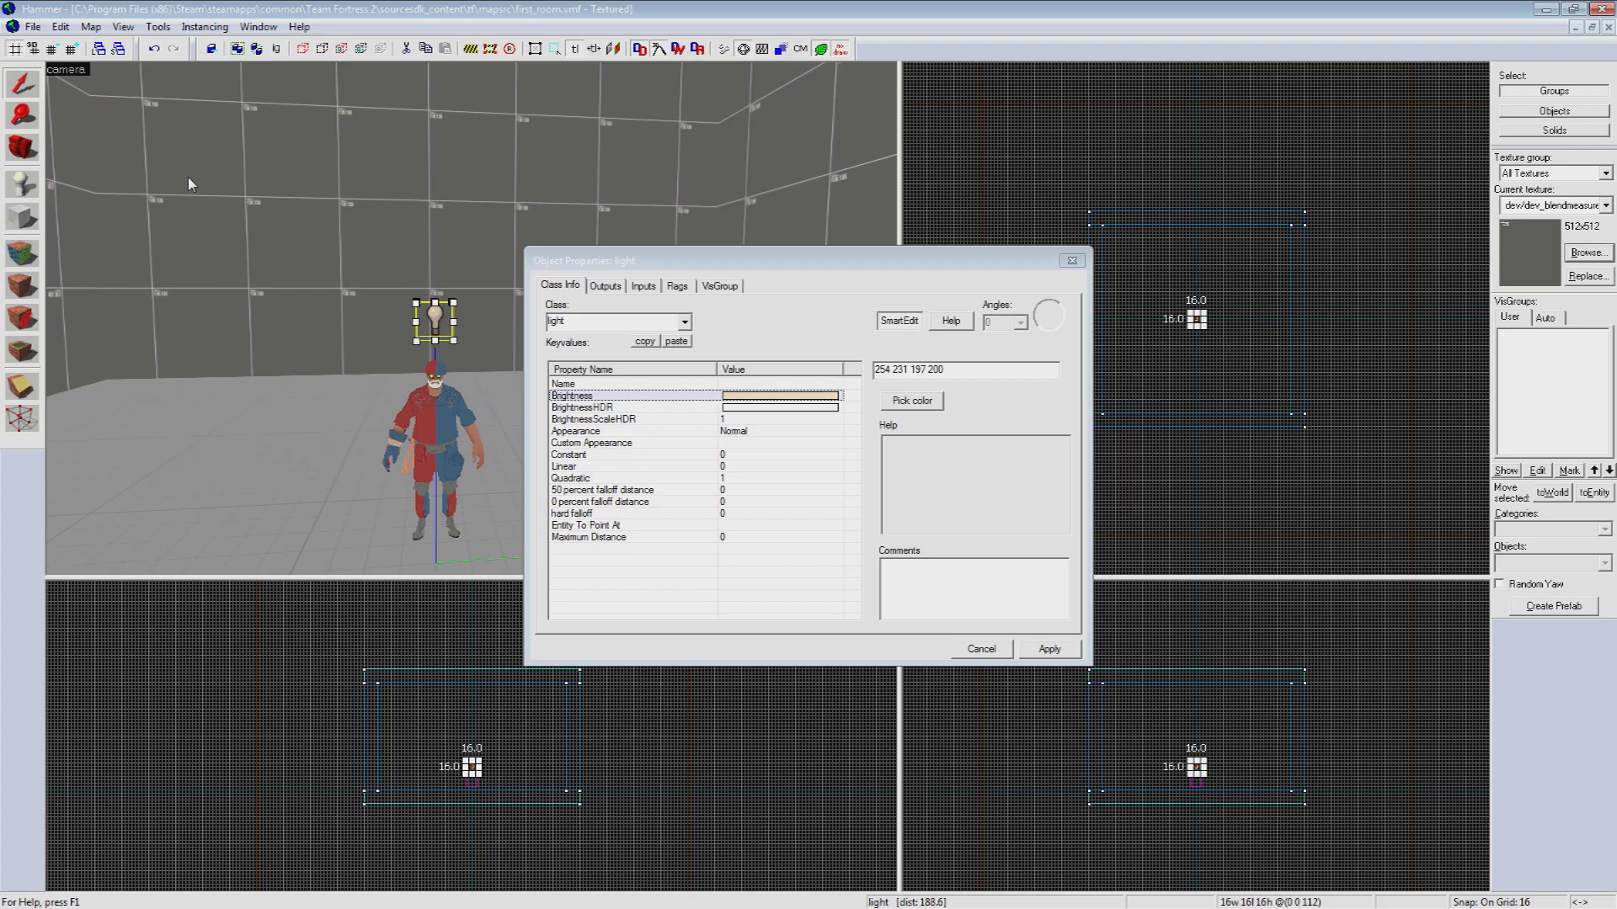
Step: Compile and run the map with BSP, VIS and RAD all set to Normal
{"action": "left_click", "coordinate": [32, 26]}
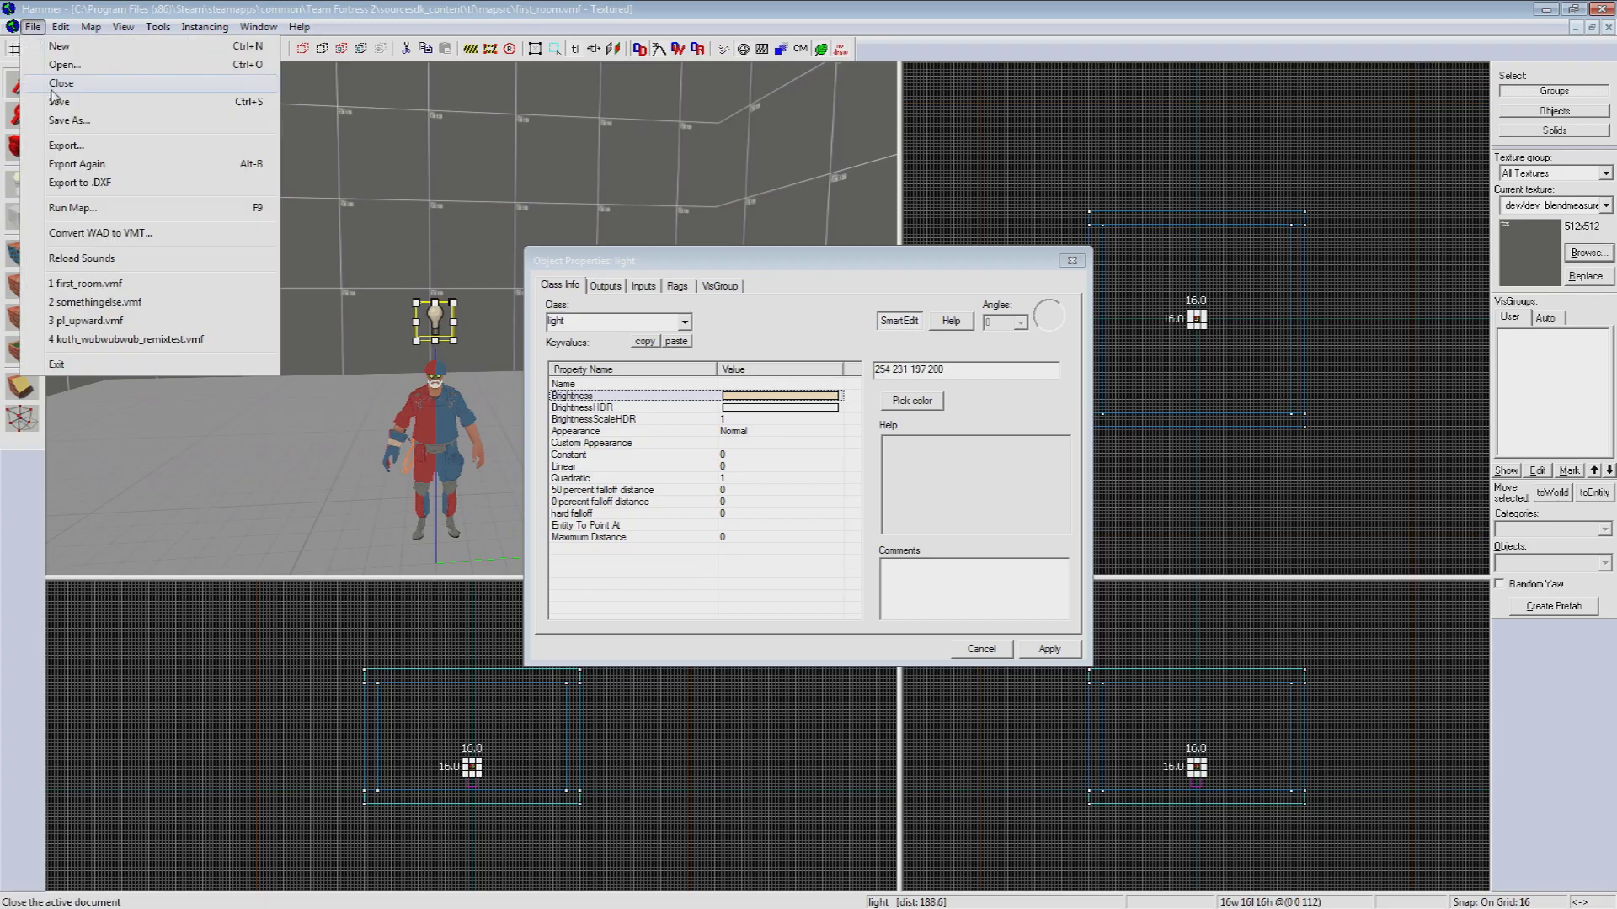
{"action": "left_click", "coordinate": [126, 211]}
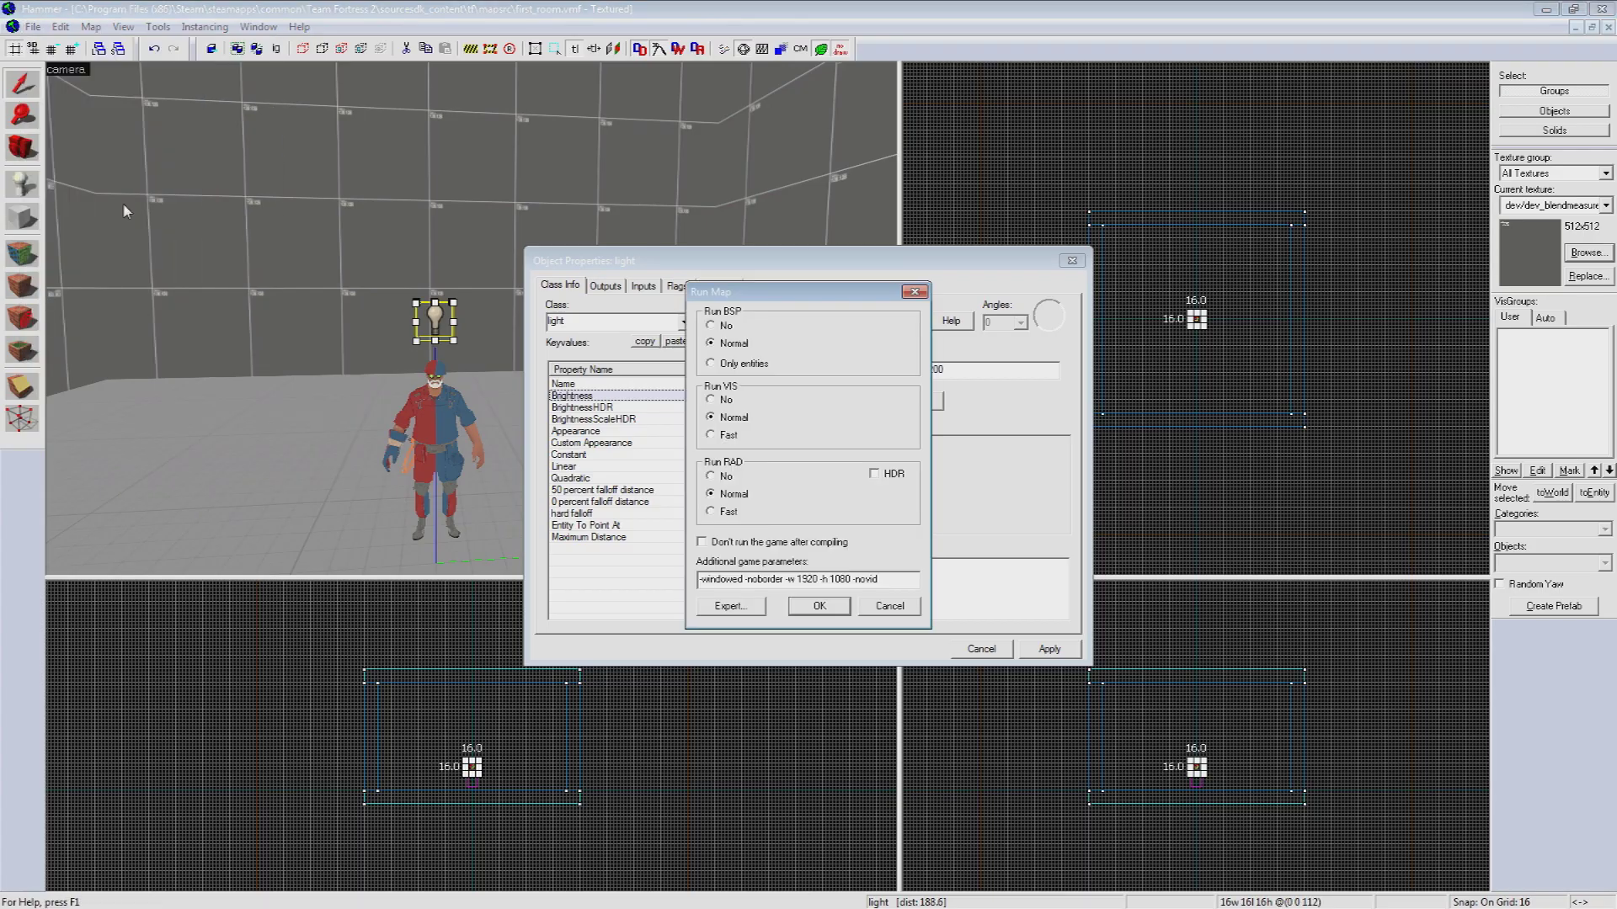
{"action": "left_click", "coordinate": [838, 605]}
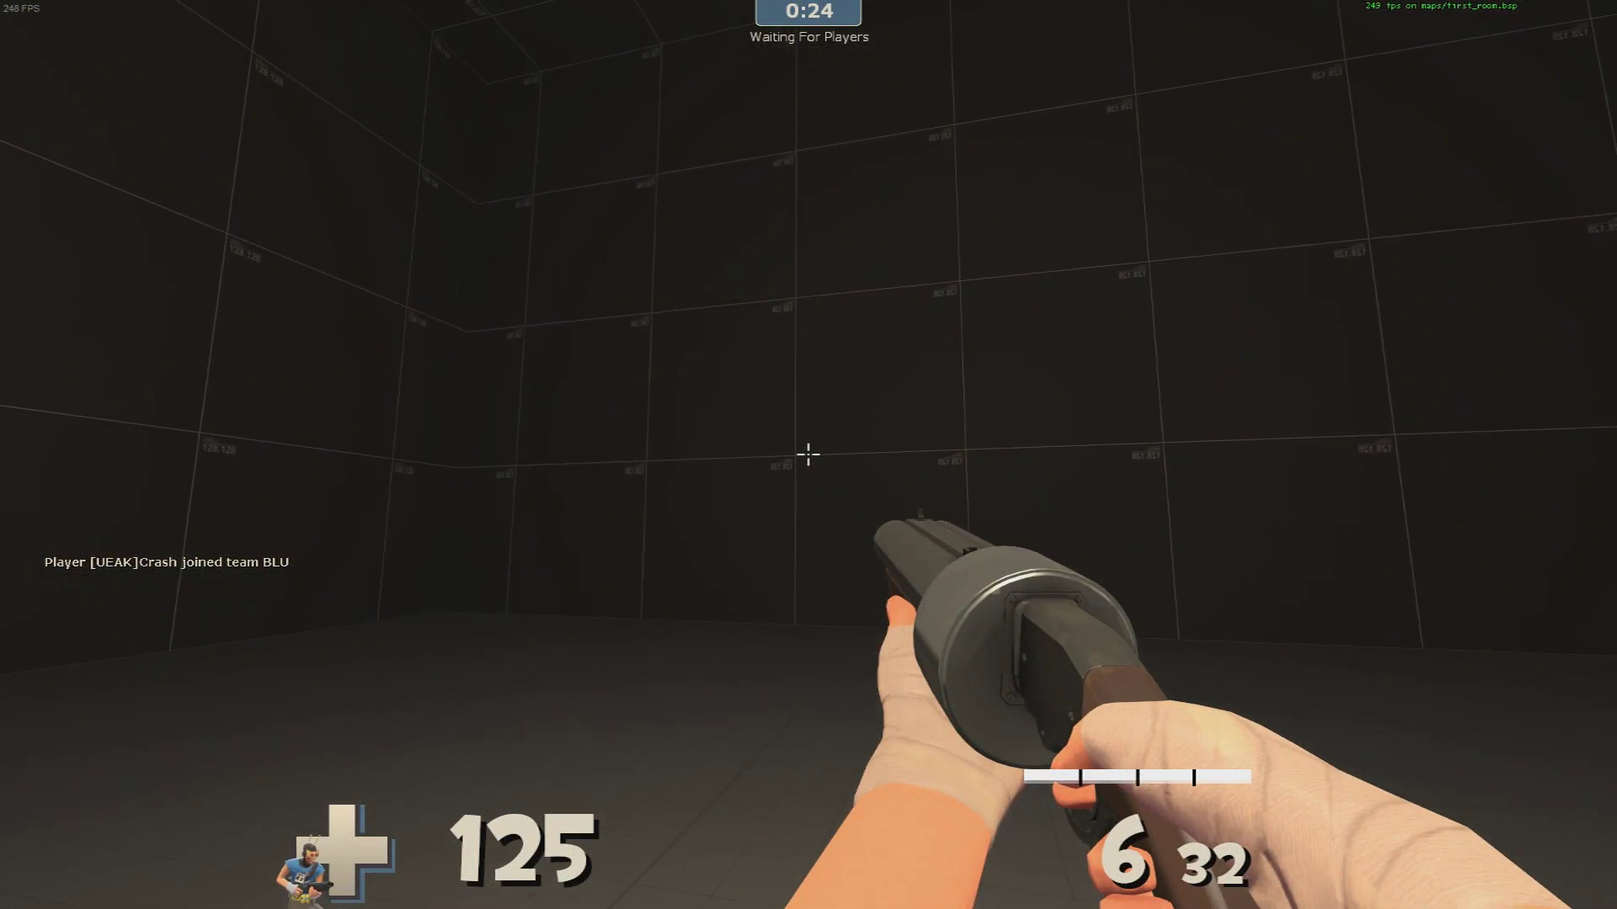
Step: Walk around the compiled room in the game and examine how the light falls on the floor and walls
{"action": "key", "text": "s"}
{"action": "key", "text": "d"}
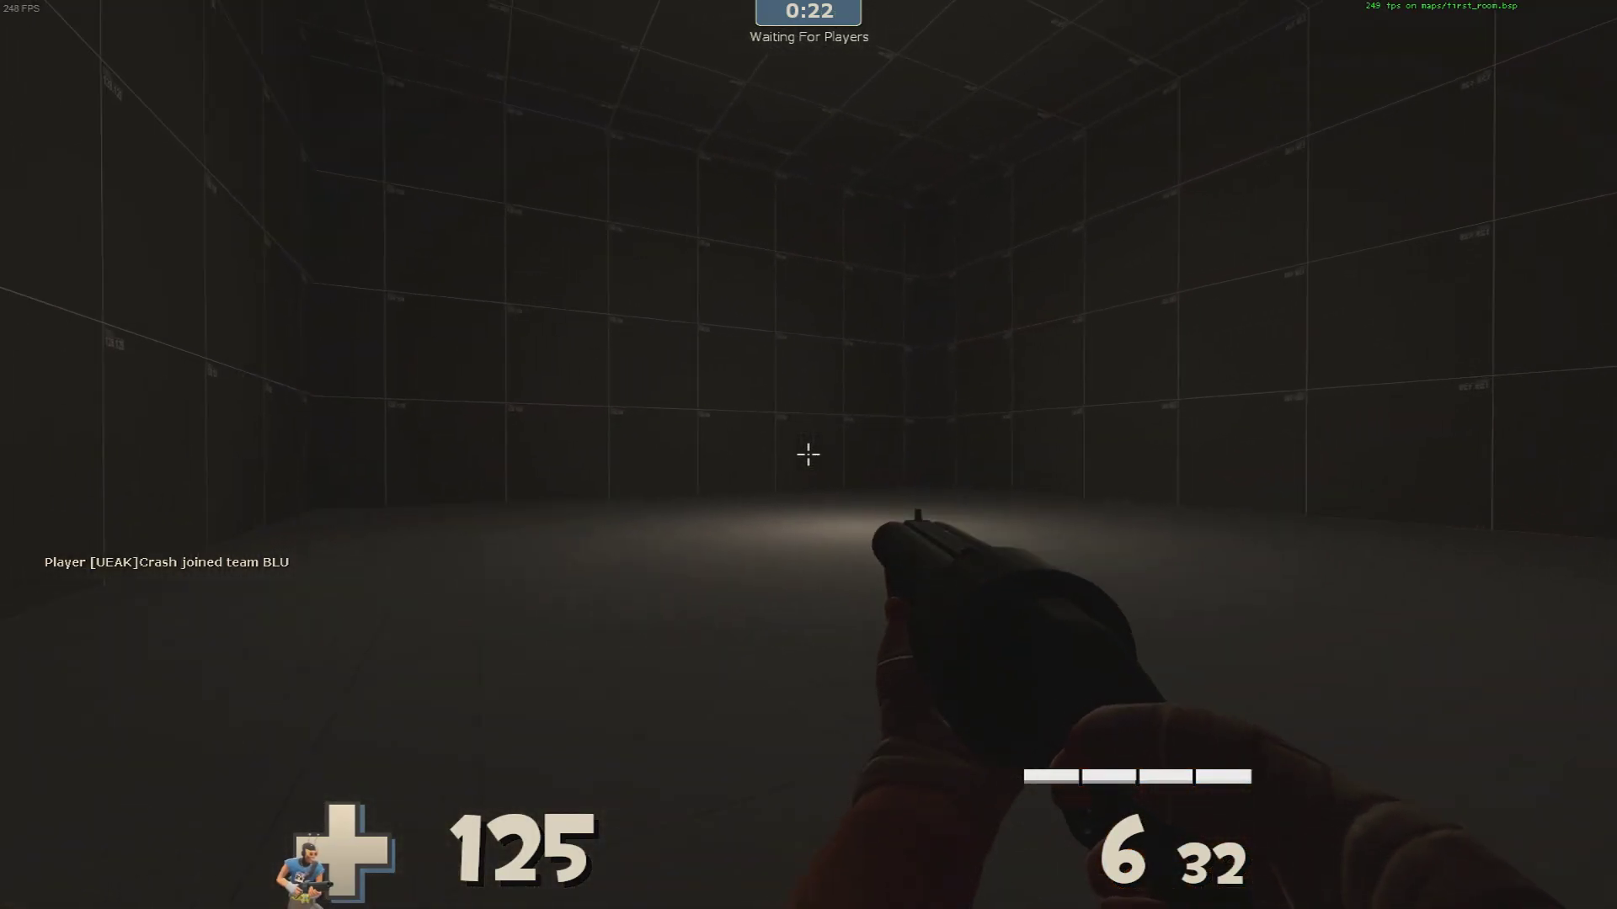
{"action": "key", "text": "d"}
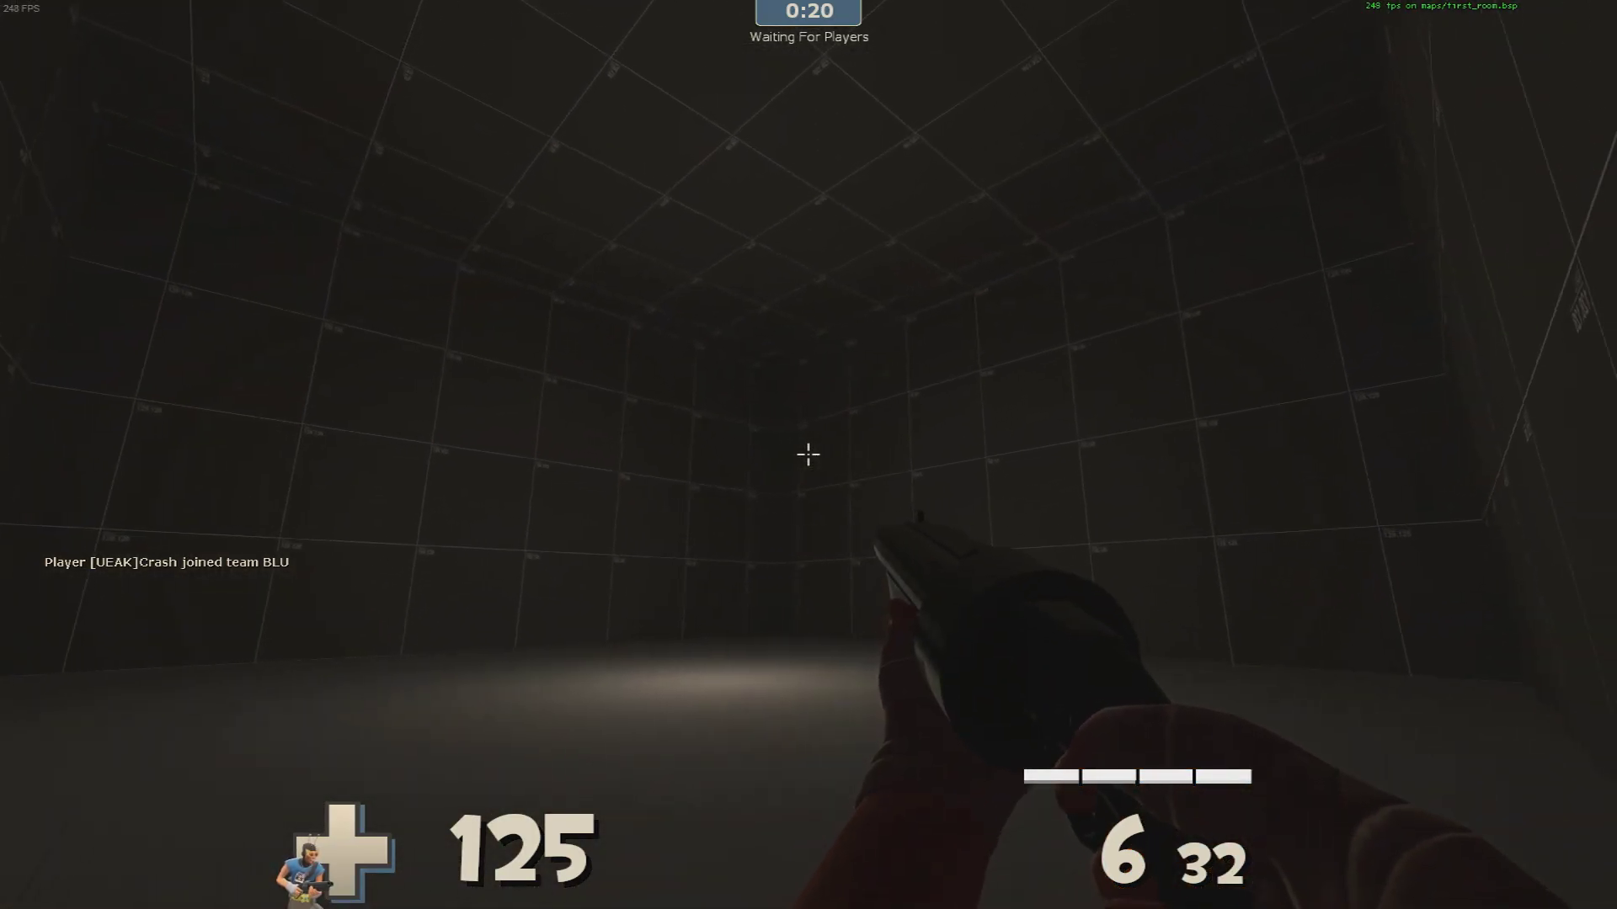
{"action": "key", "text": "w"}
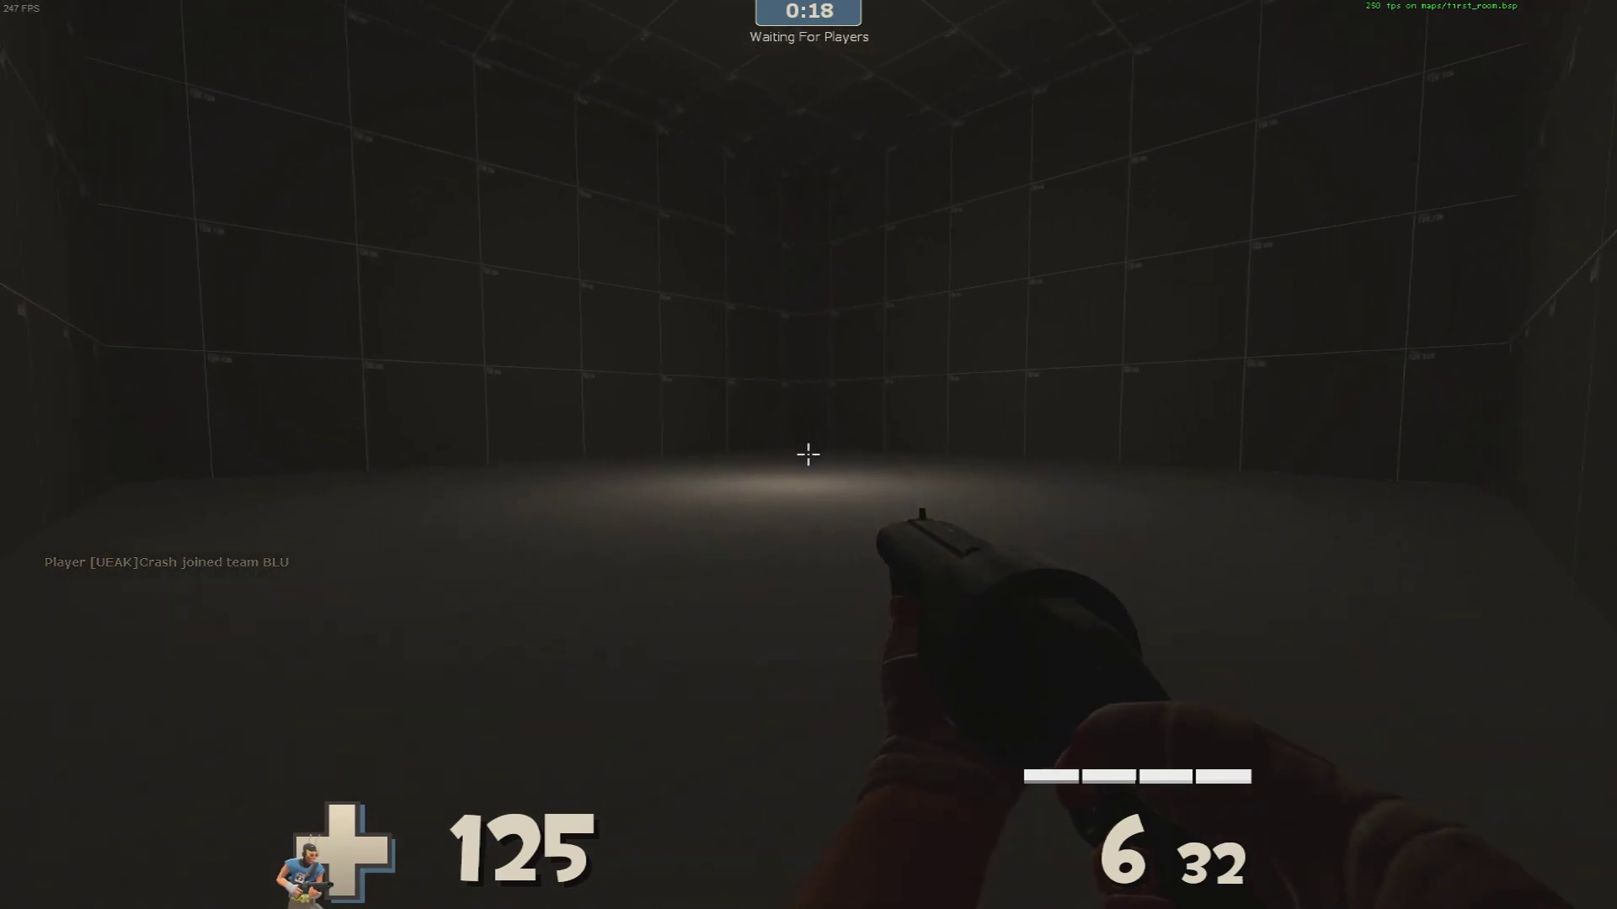
{"action": "key", "text": "w"}
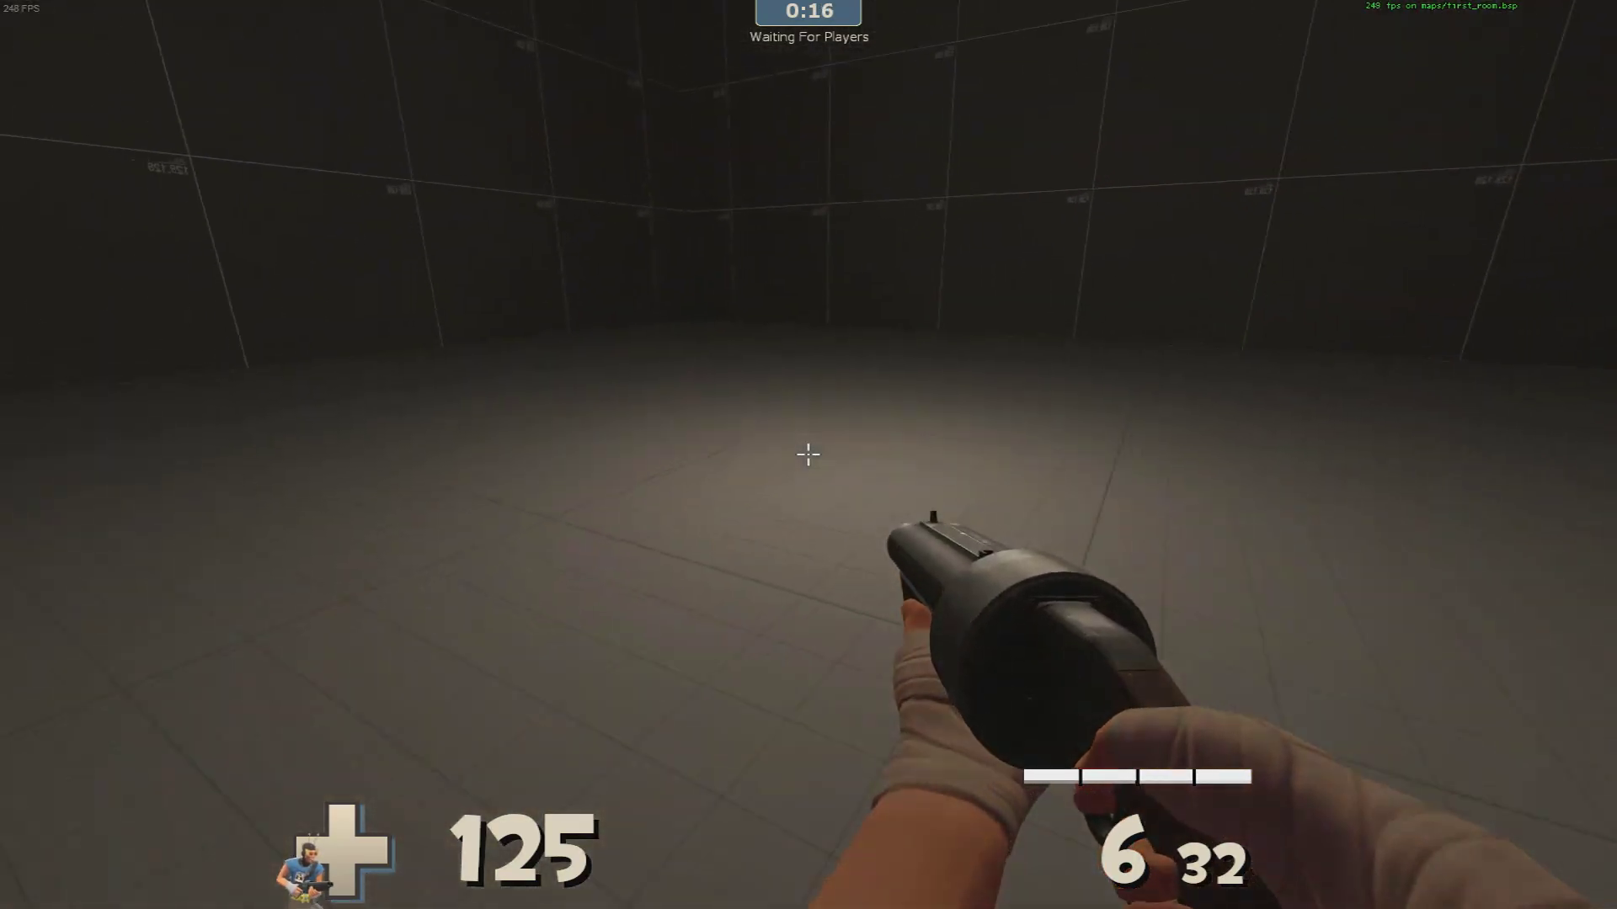
{"action": "key", "text": "s"}
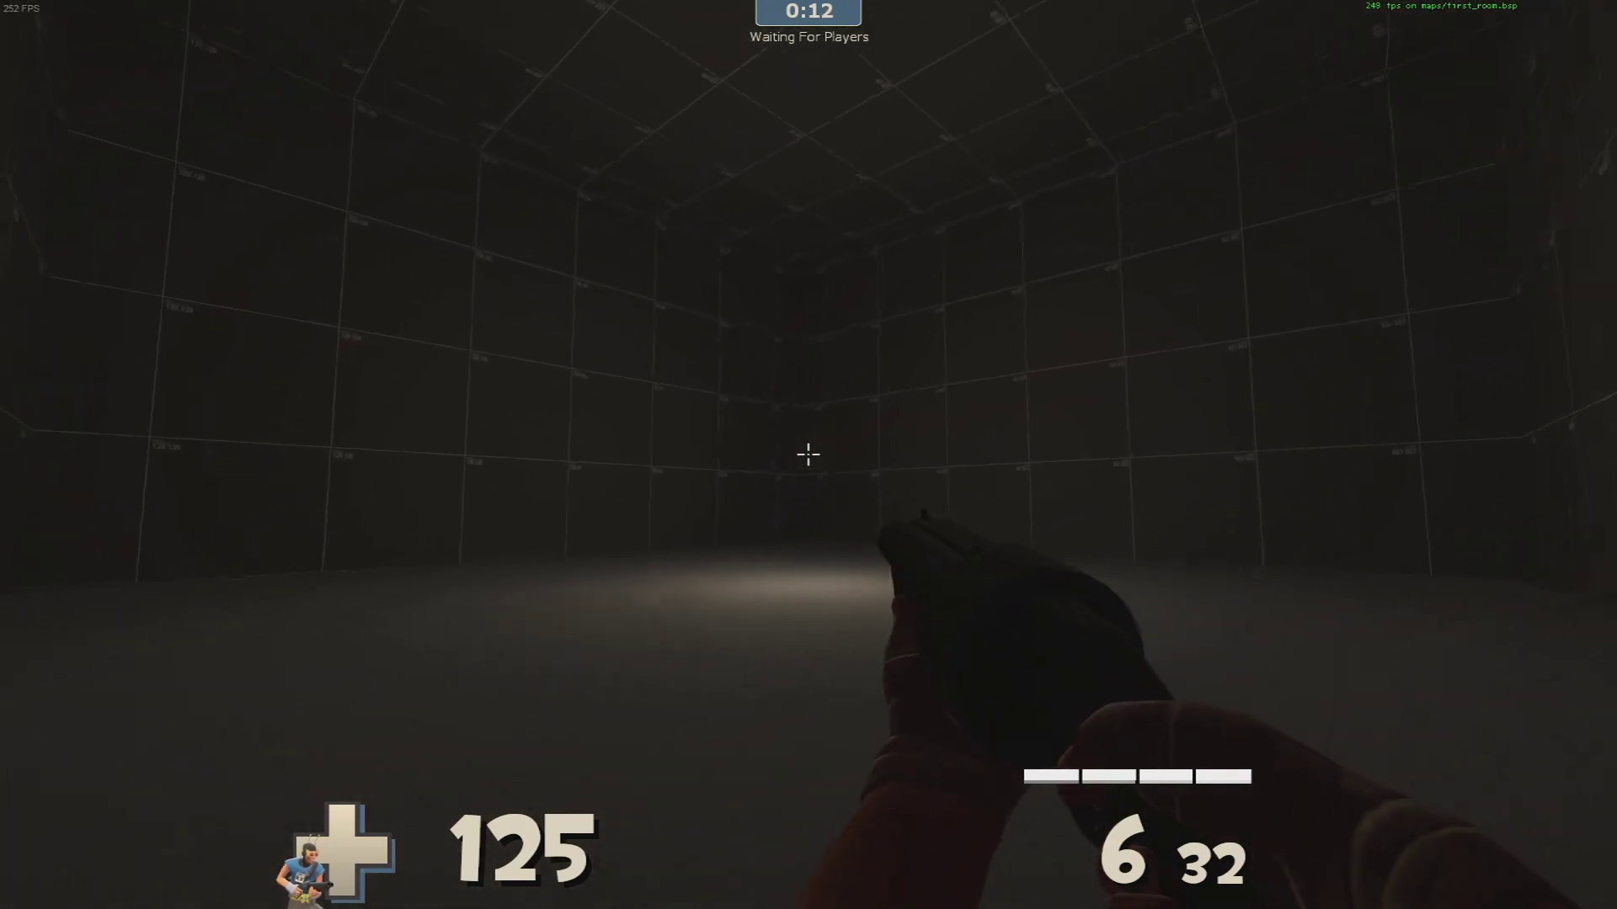
{"action": "key", "text": "w"}
{"action": "key", "text": "s"}
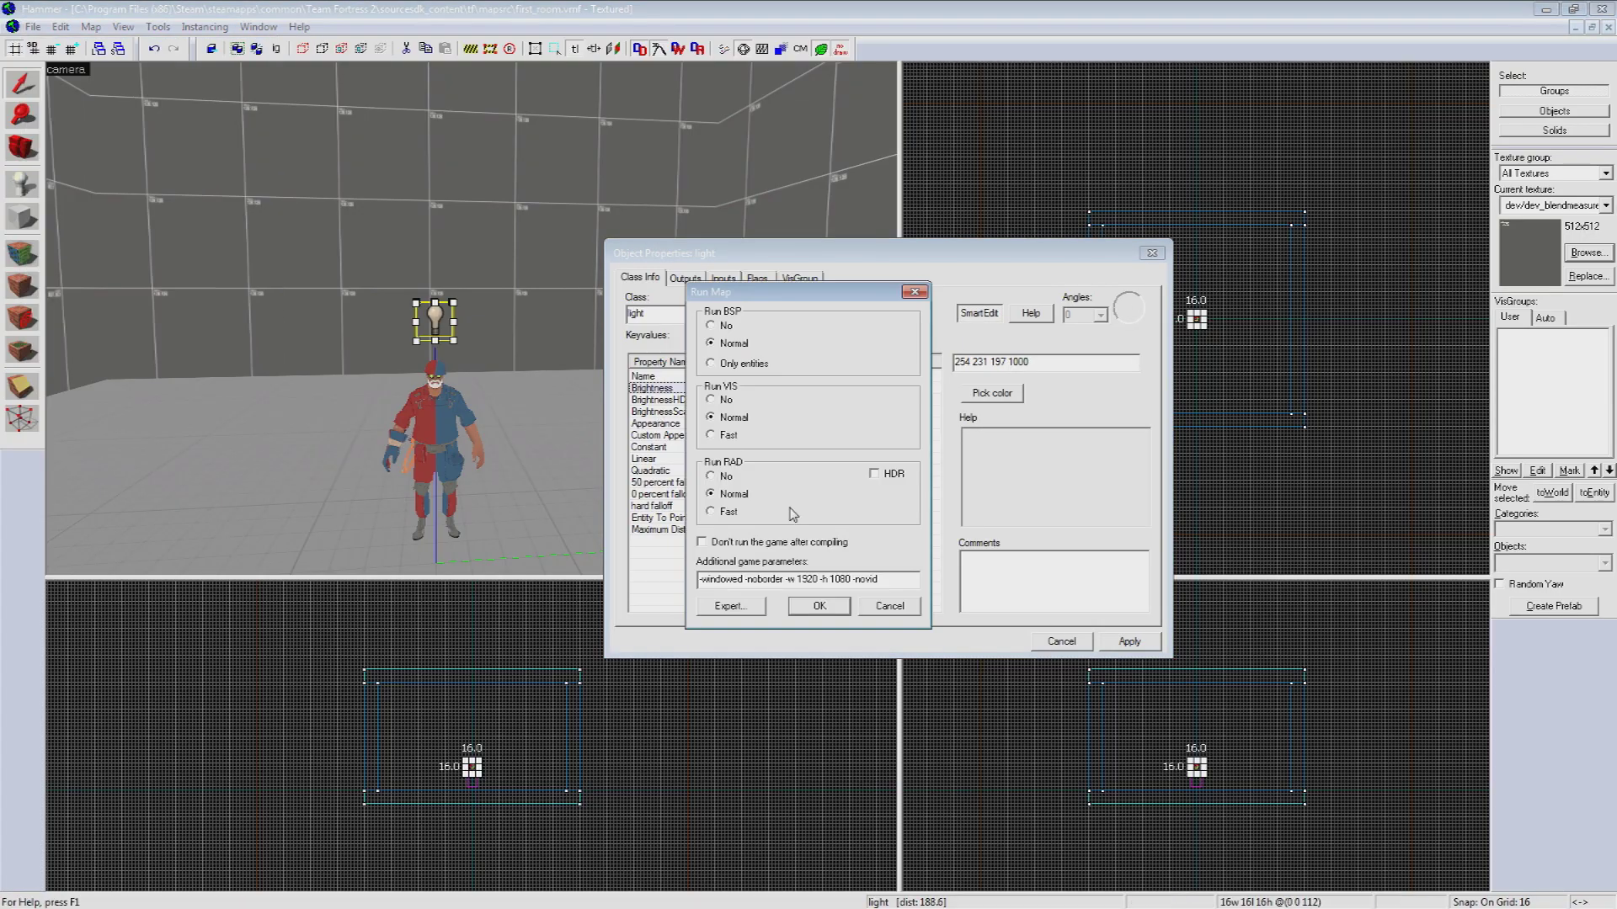
Step: Compile and run the map again with Normal BSP, VIS and RAD to test the edited light
{"action": "left_click", "coordinate": [819, 606]}
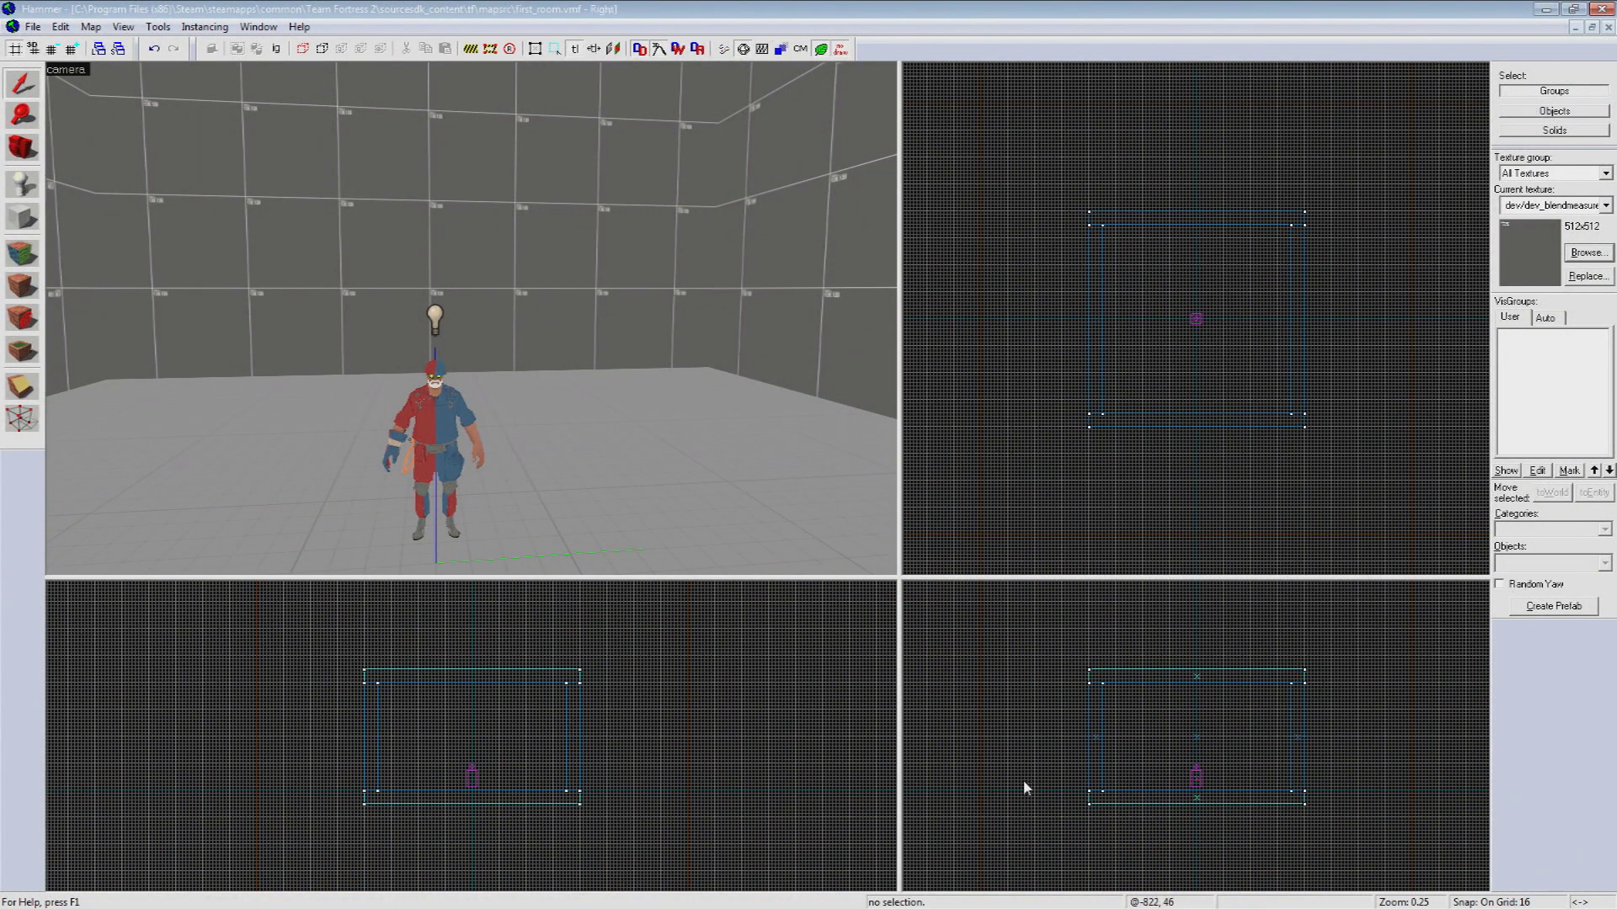
{"action": "key", "text": "z"}
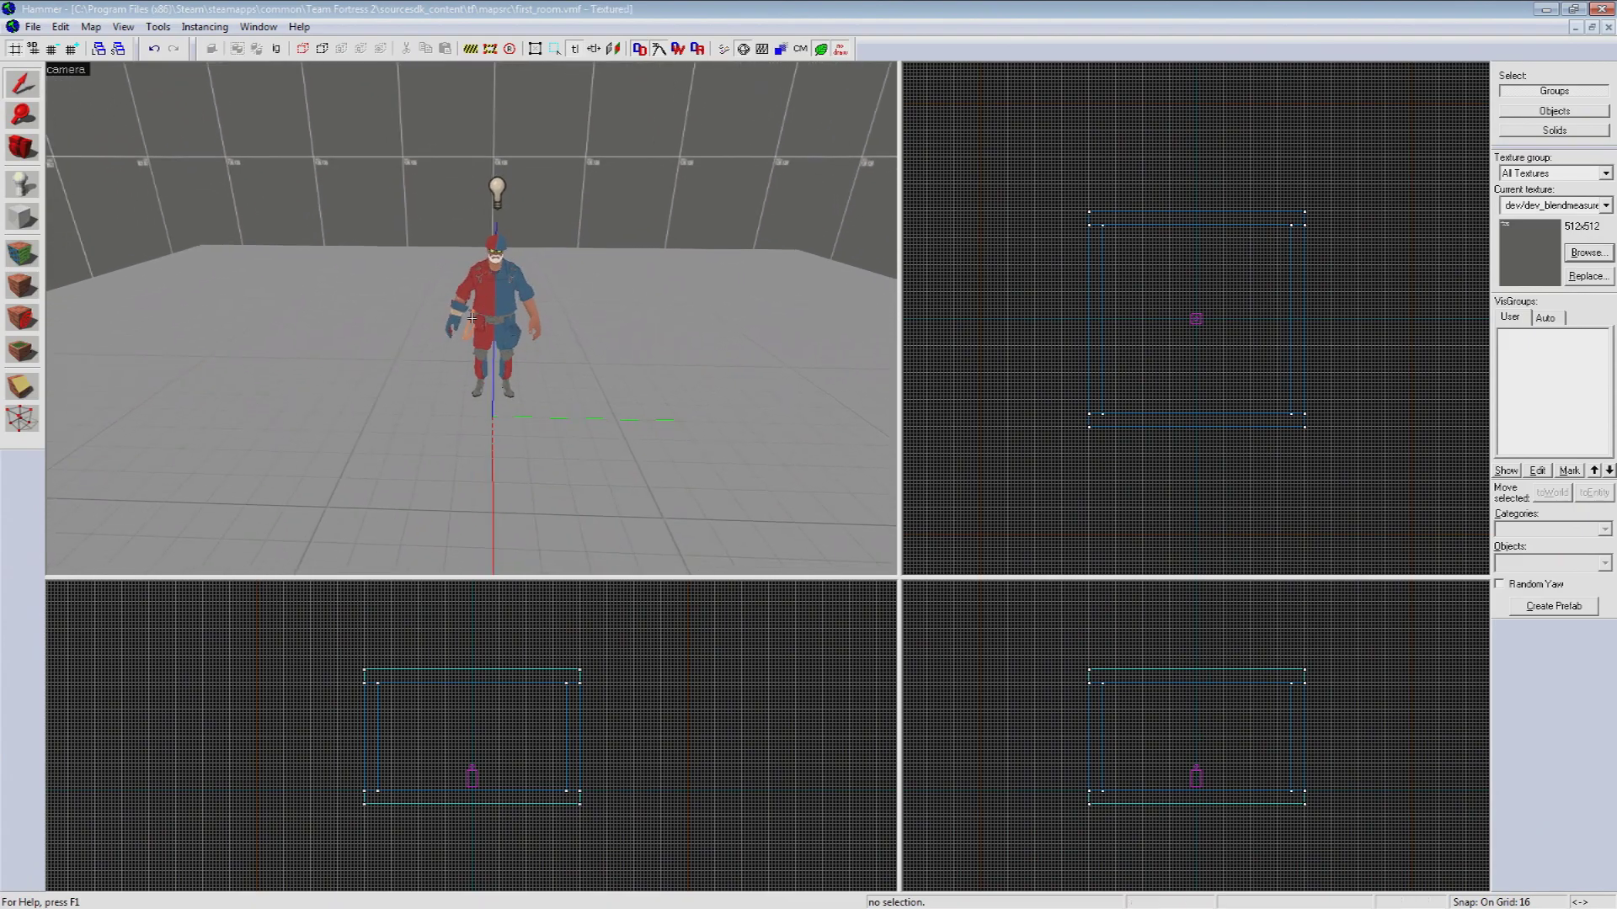
{"action": "key", "text": "s"}
{"action": "key", "text": "d"}
{"action": "key", "text": "d"}
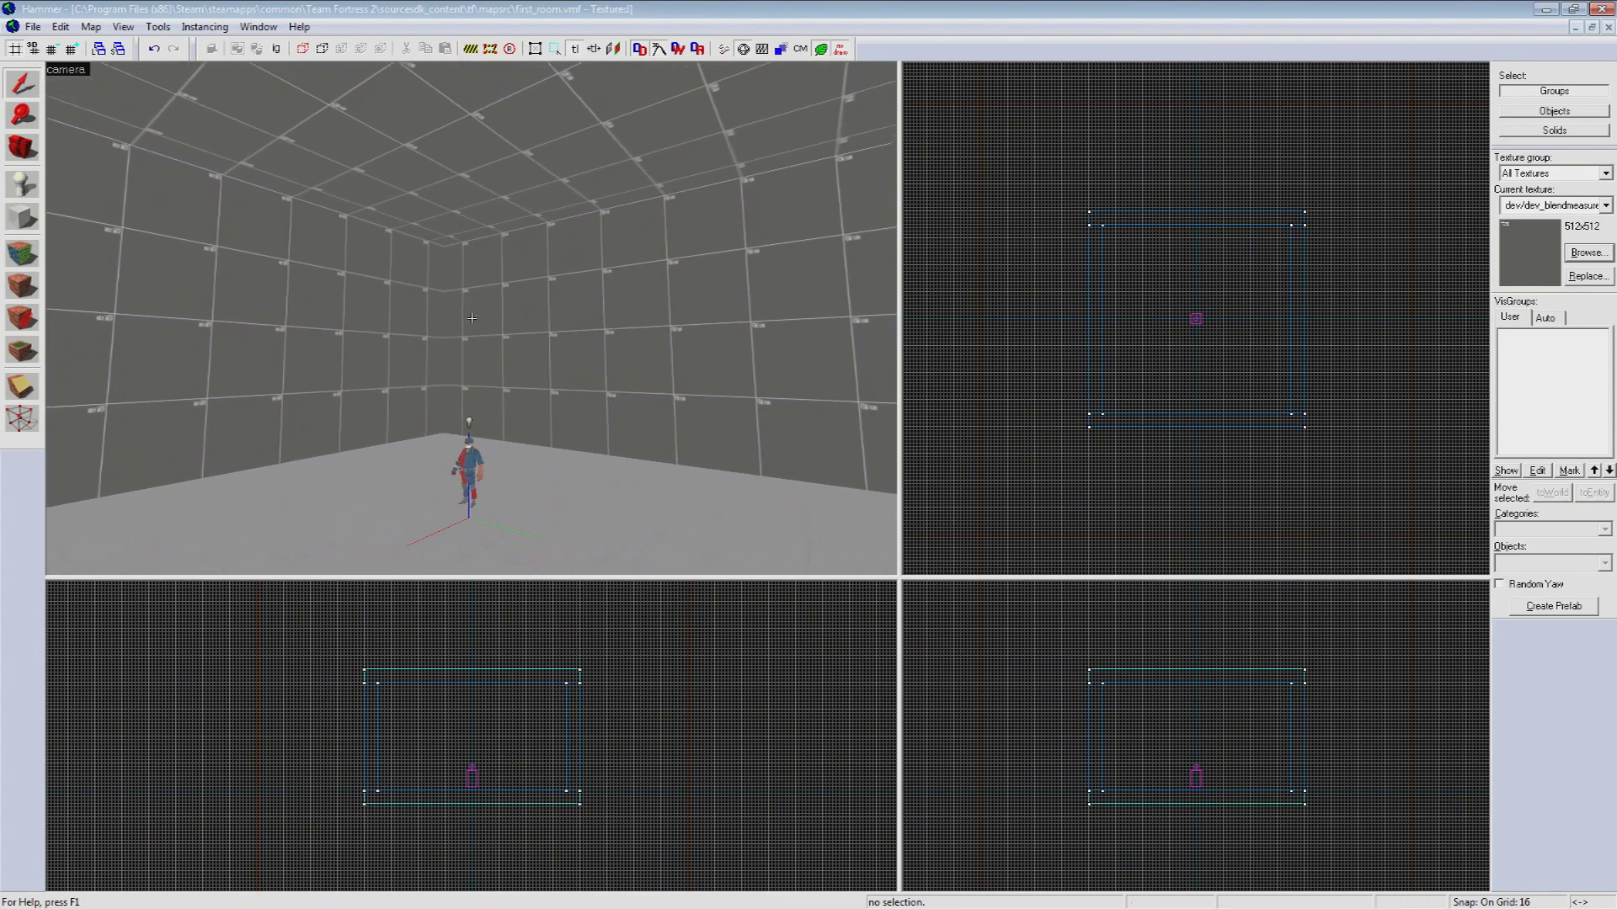
Step: Filter the texture browser for toolsskybox and make tools/toolsskybox the current texture
{"action": "key", "text": "z"}
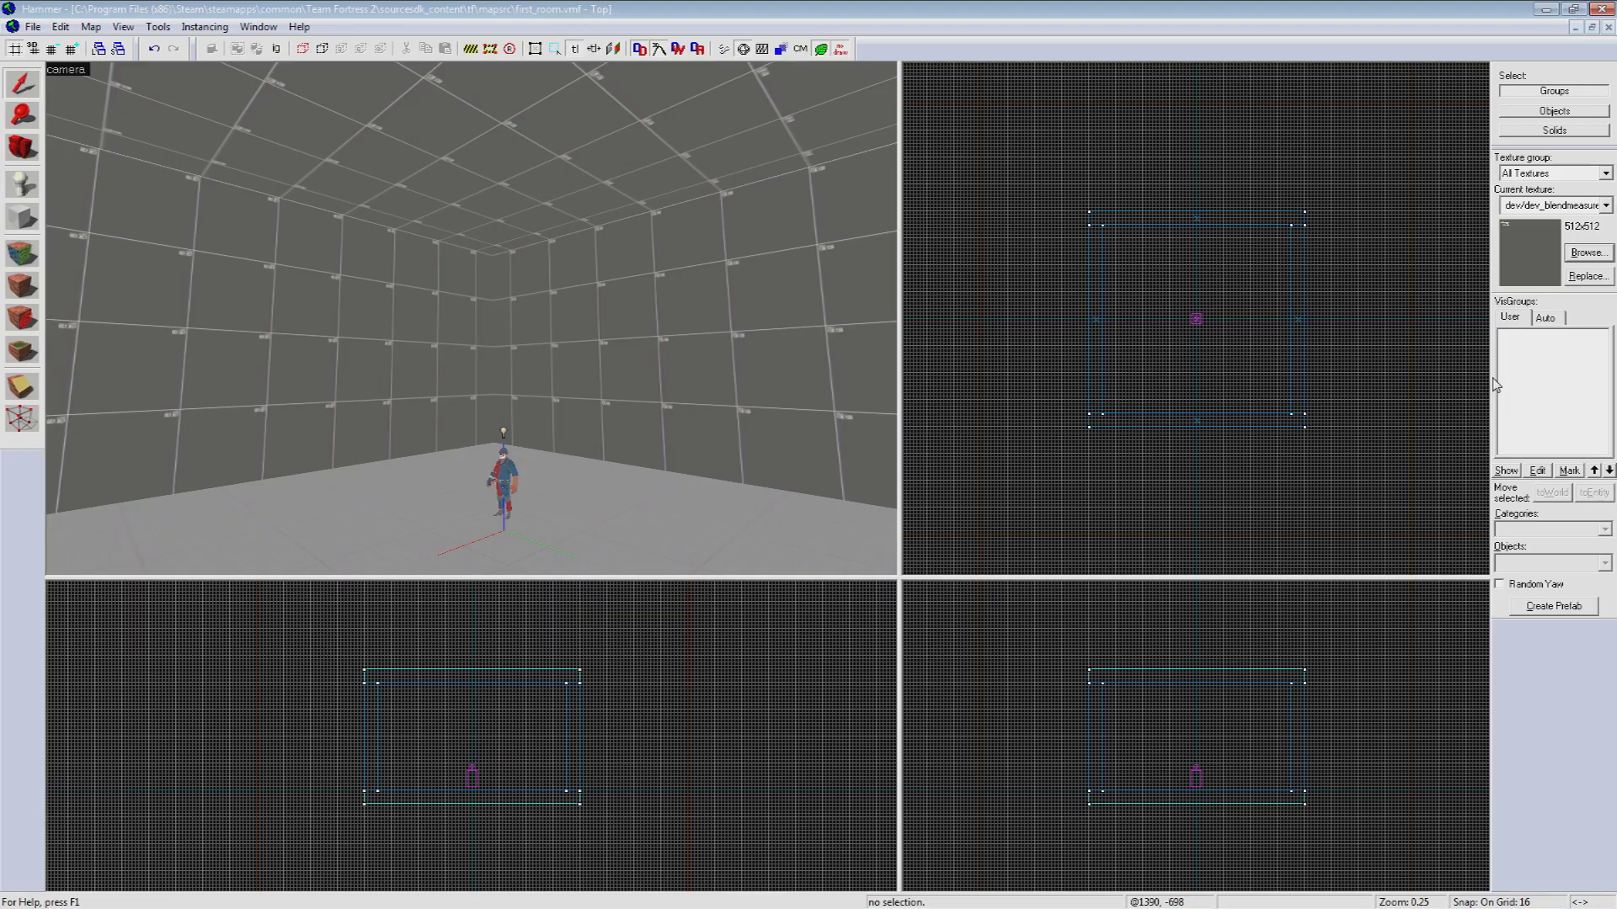
{"action": "left_click", "coordinate": [1588, 253]}
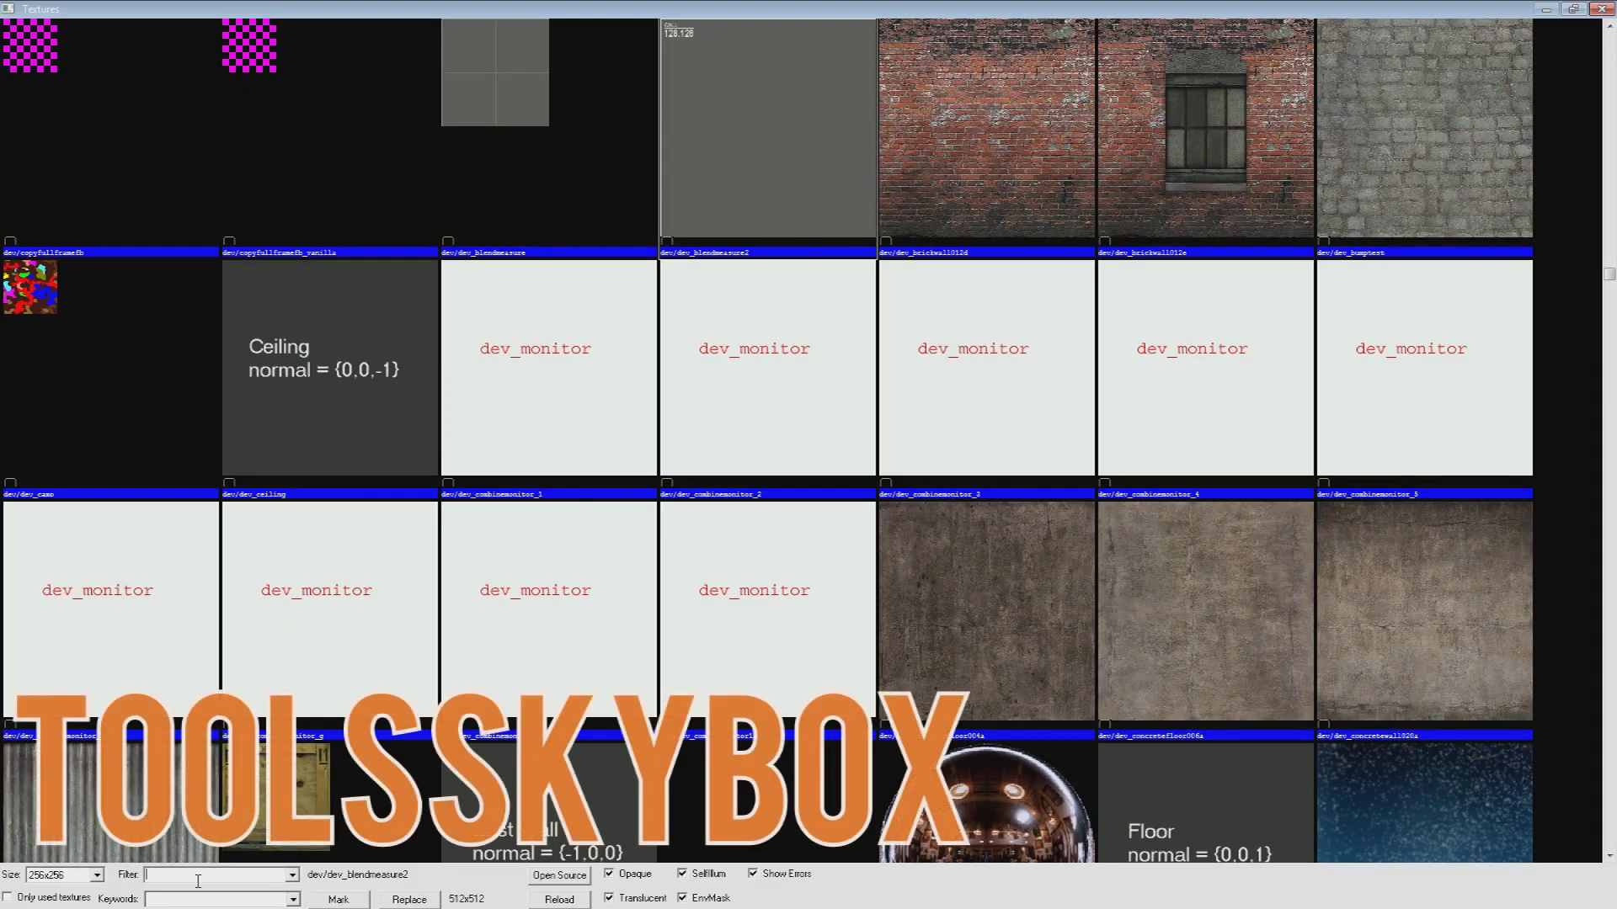
{"action": "type", "text": "toolsskybox"}
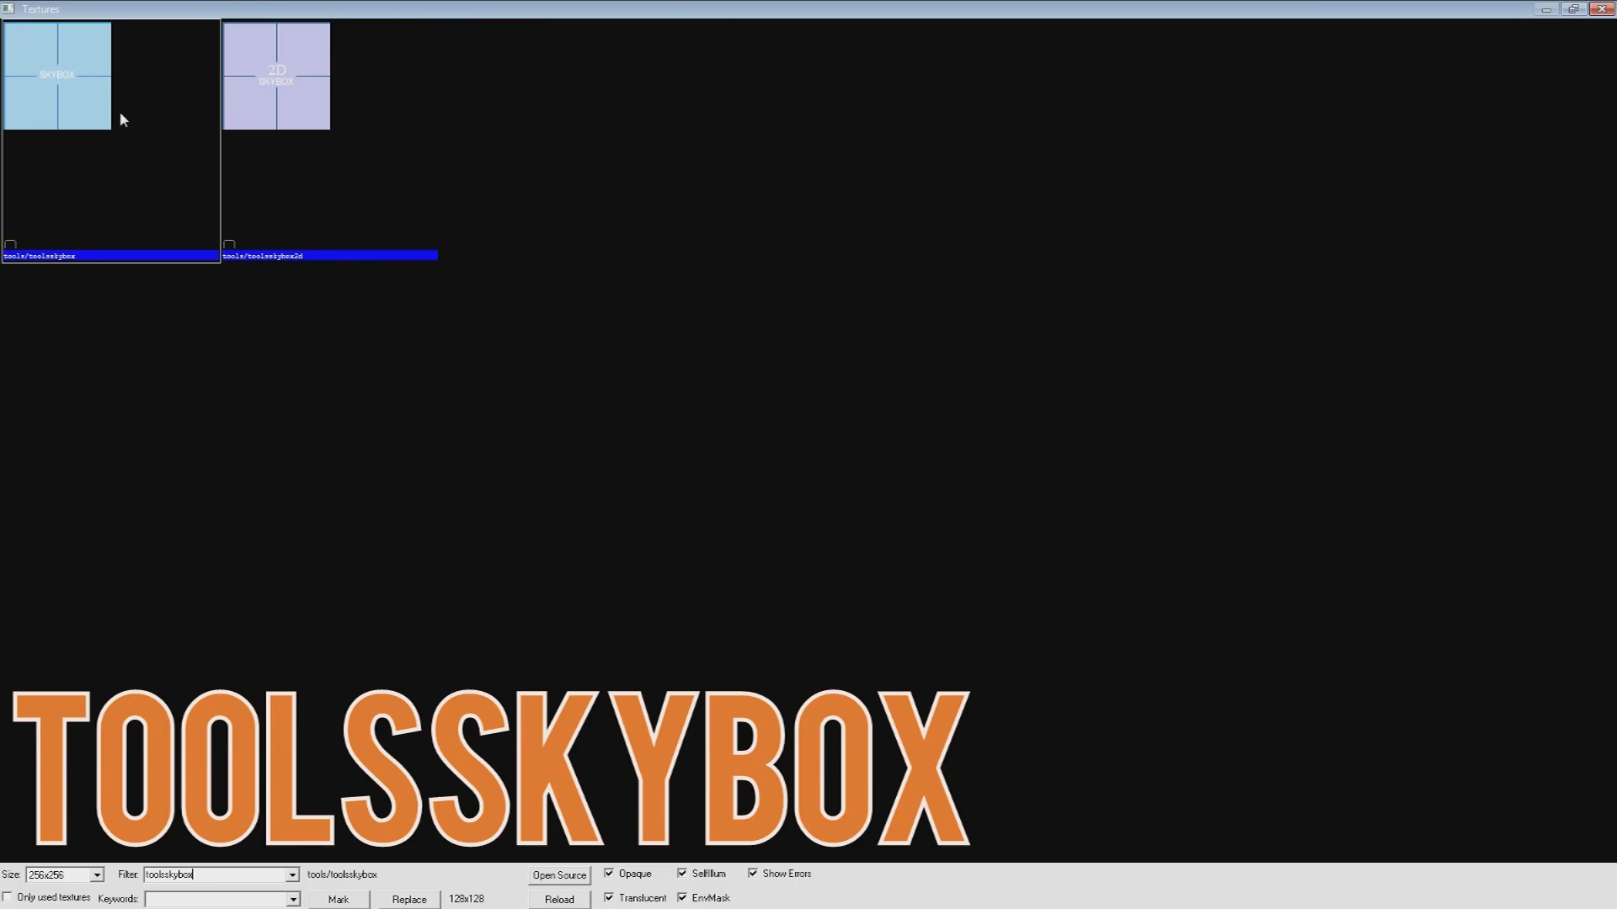
{"action": "double_click", "coordinate": [119, 114]}
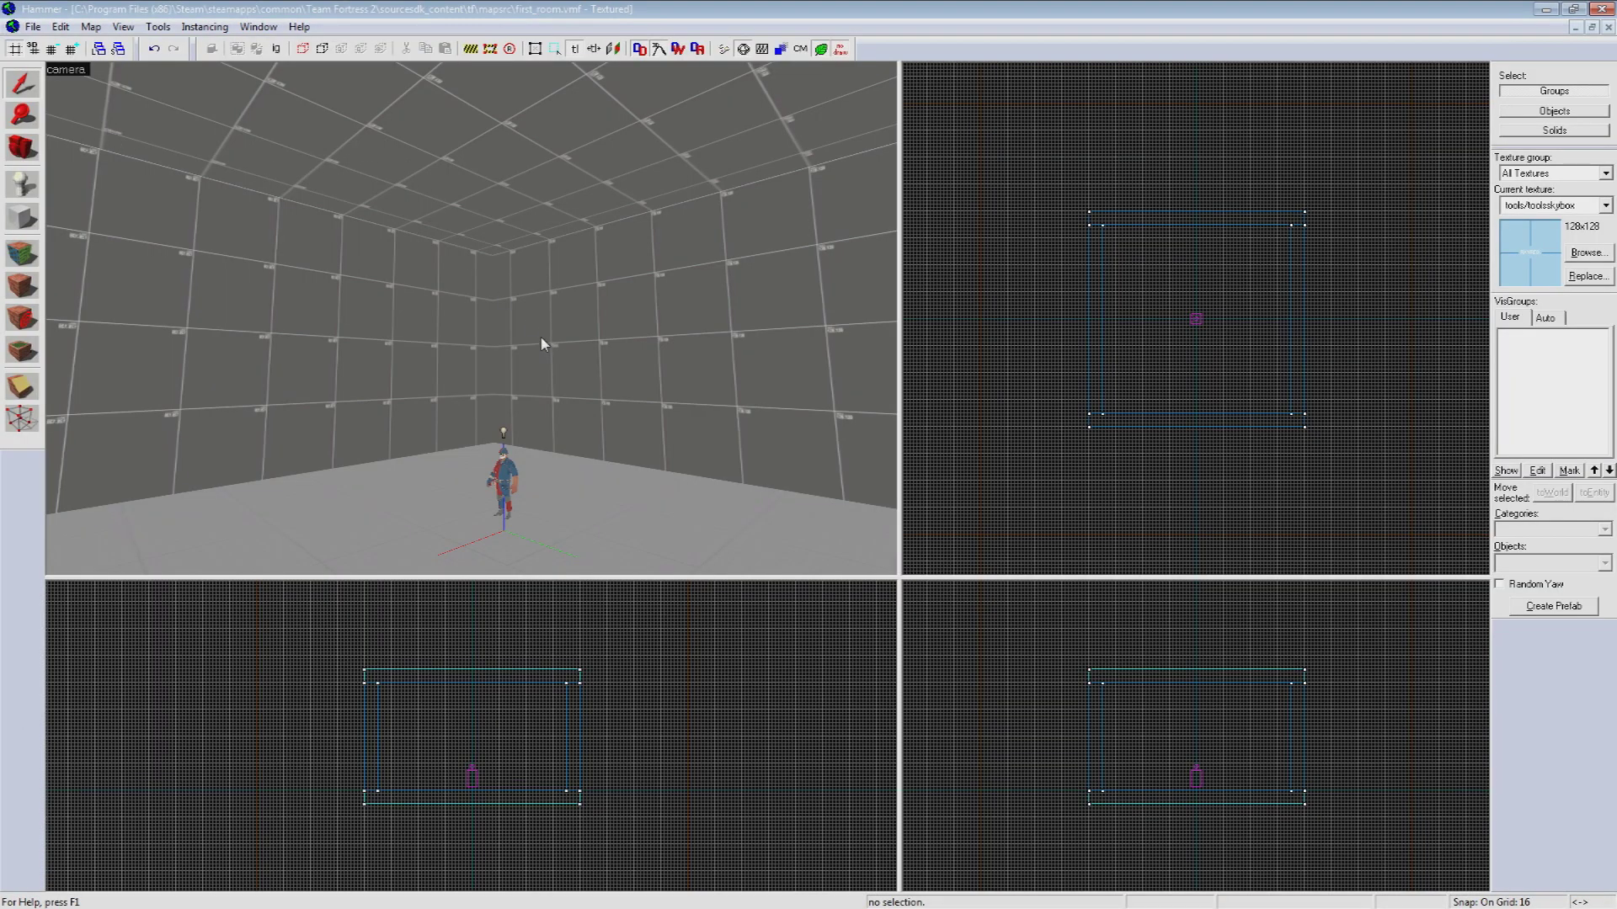
Step: Apply the tools/toolsskybox texture to the room's ceiling brush and clear the selection
{"action": "left_click", "coordinate": [500, 118]}
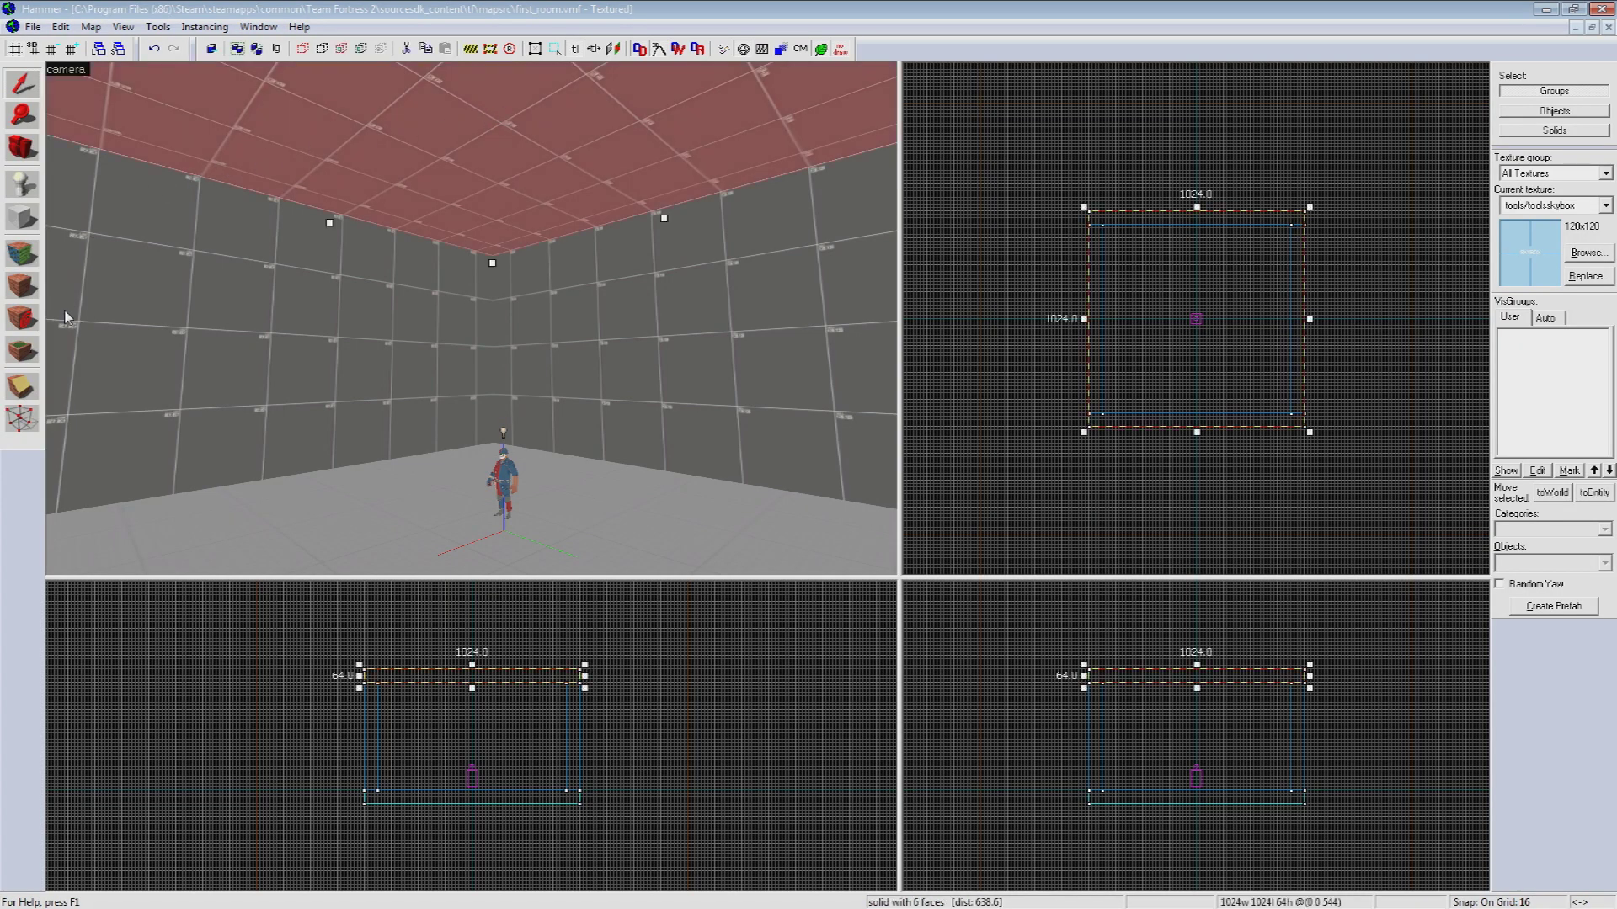
{"action": "left_click", "coordinate": [22, 287]}
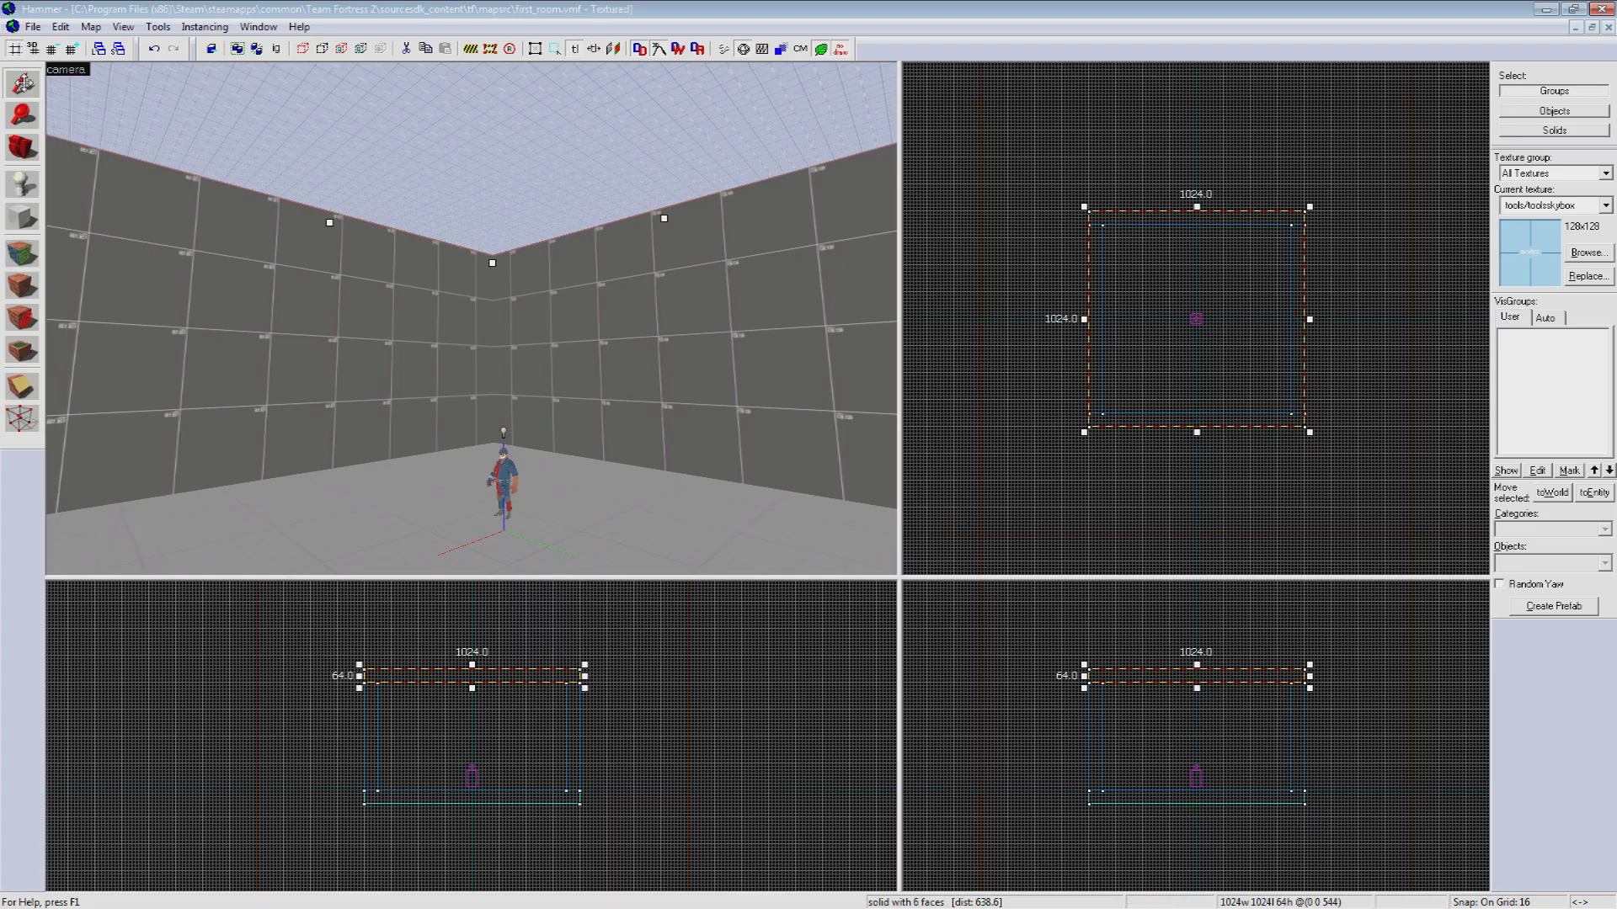
{"action": "left_click", "coordinate": [1073, 710]}
{"action": "key", "text": "z"}
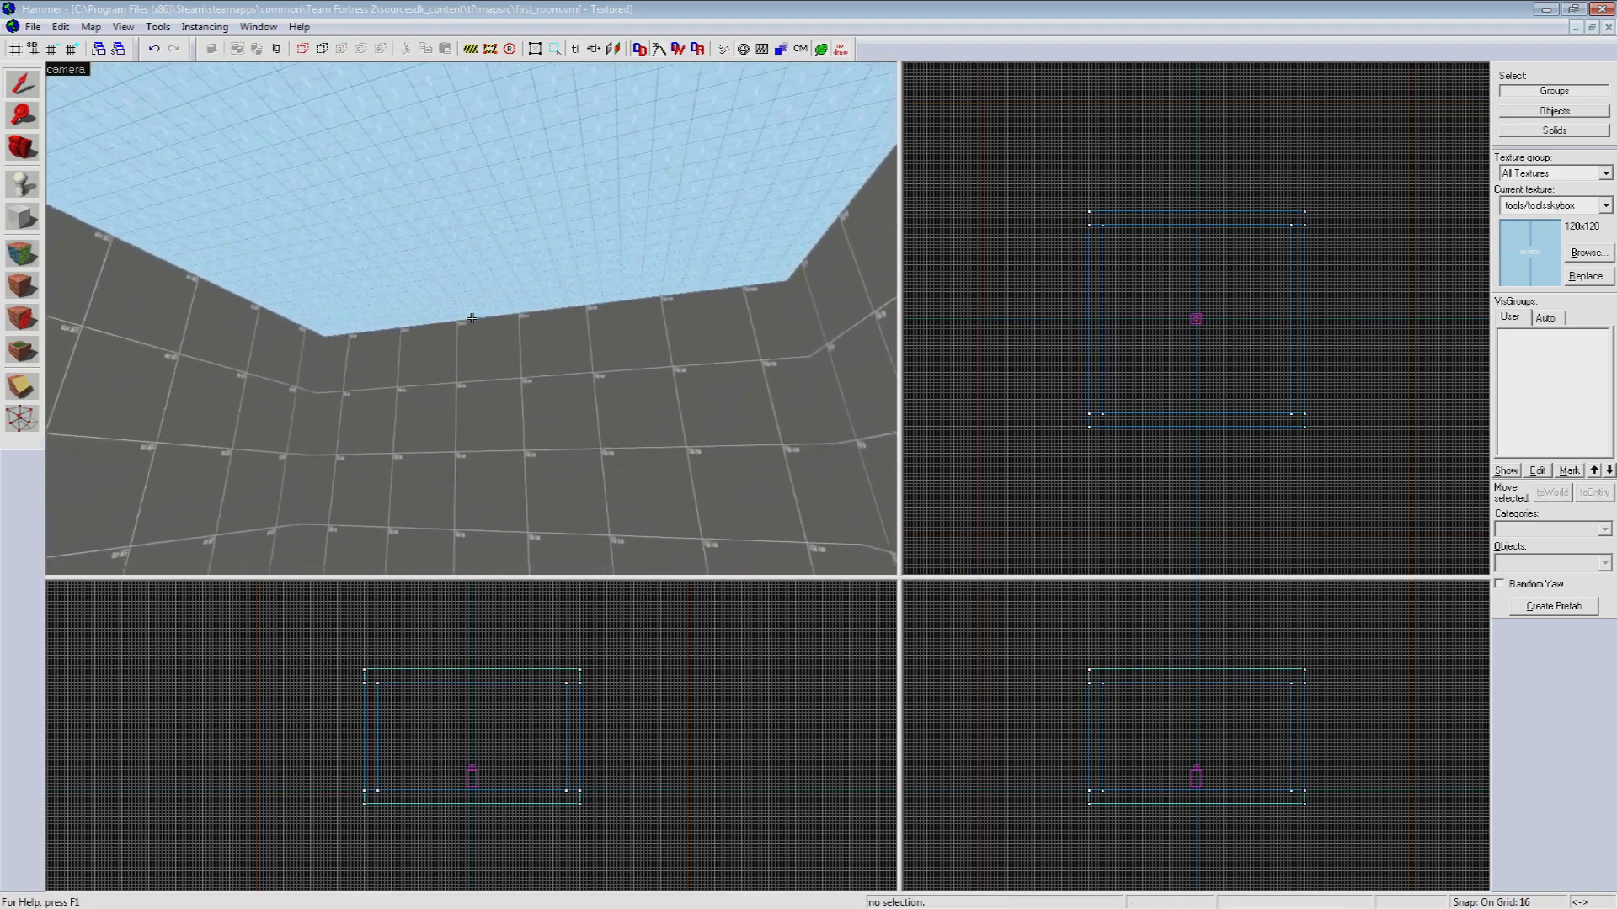
{"action": "key", "text": "z"}
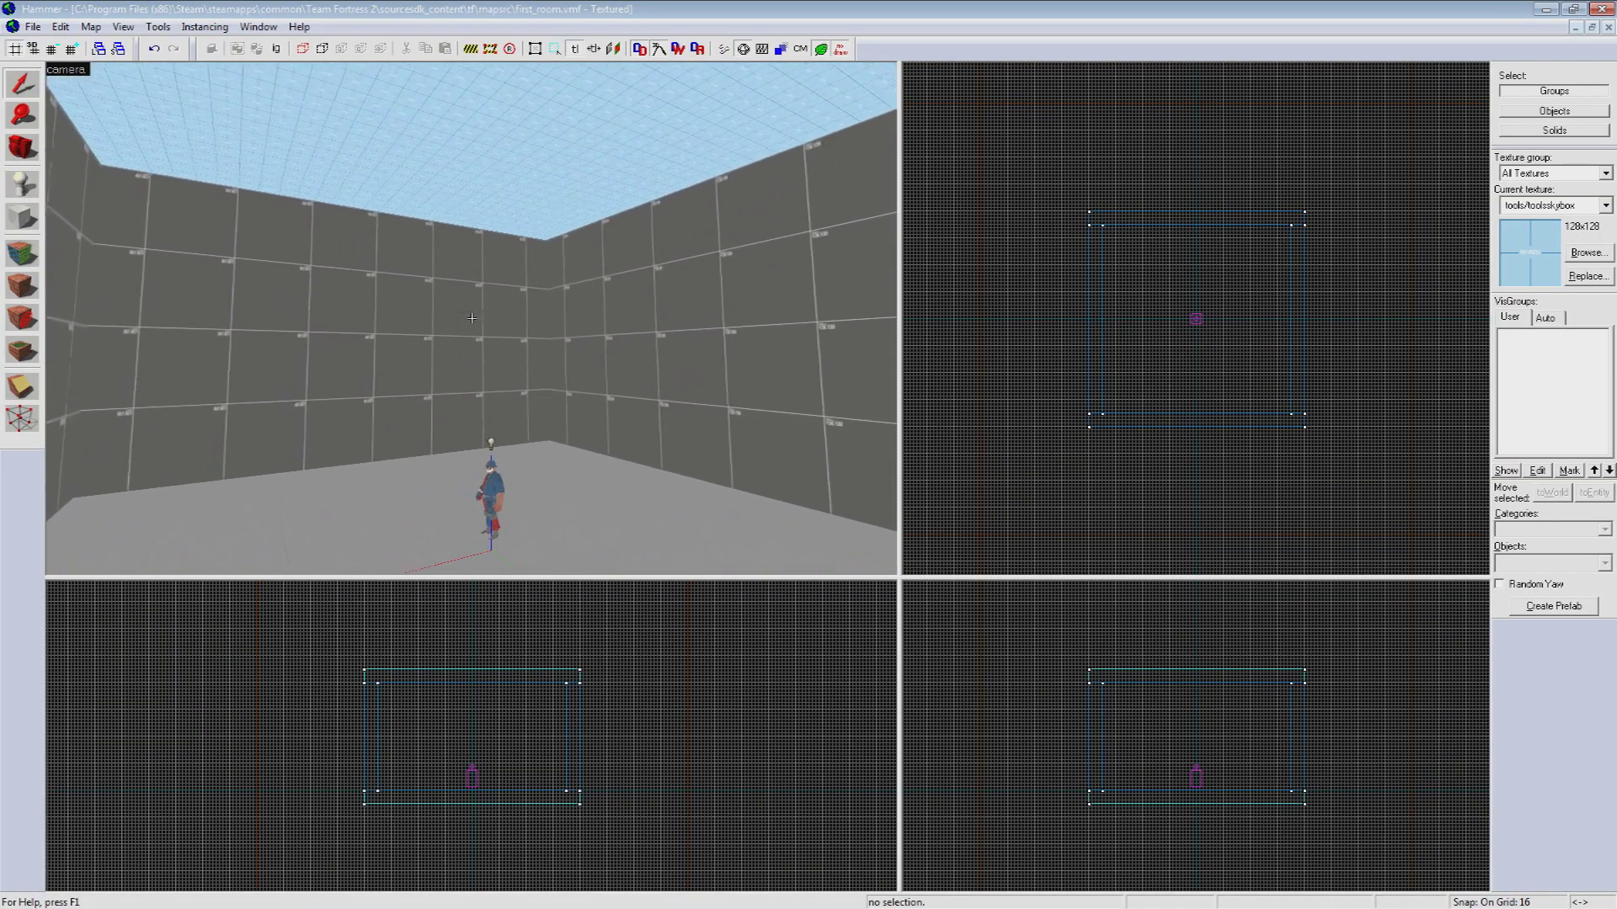
{"action": "key", "text": "z"}
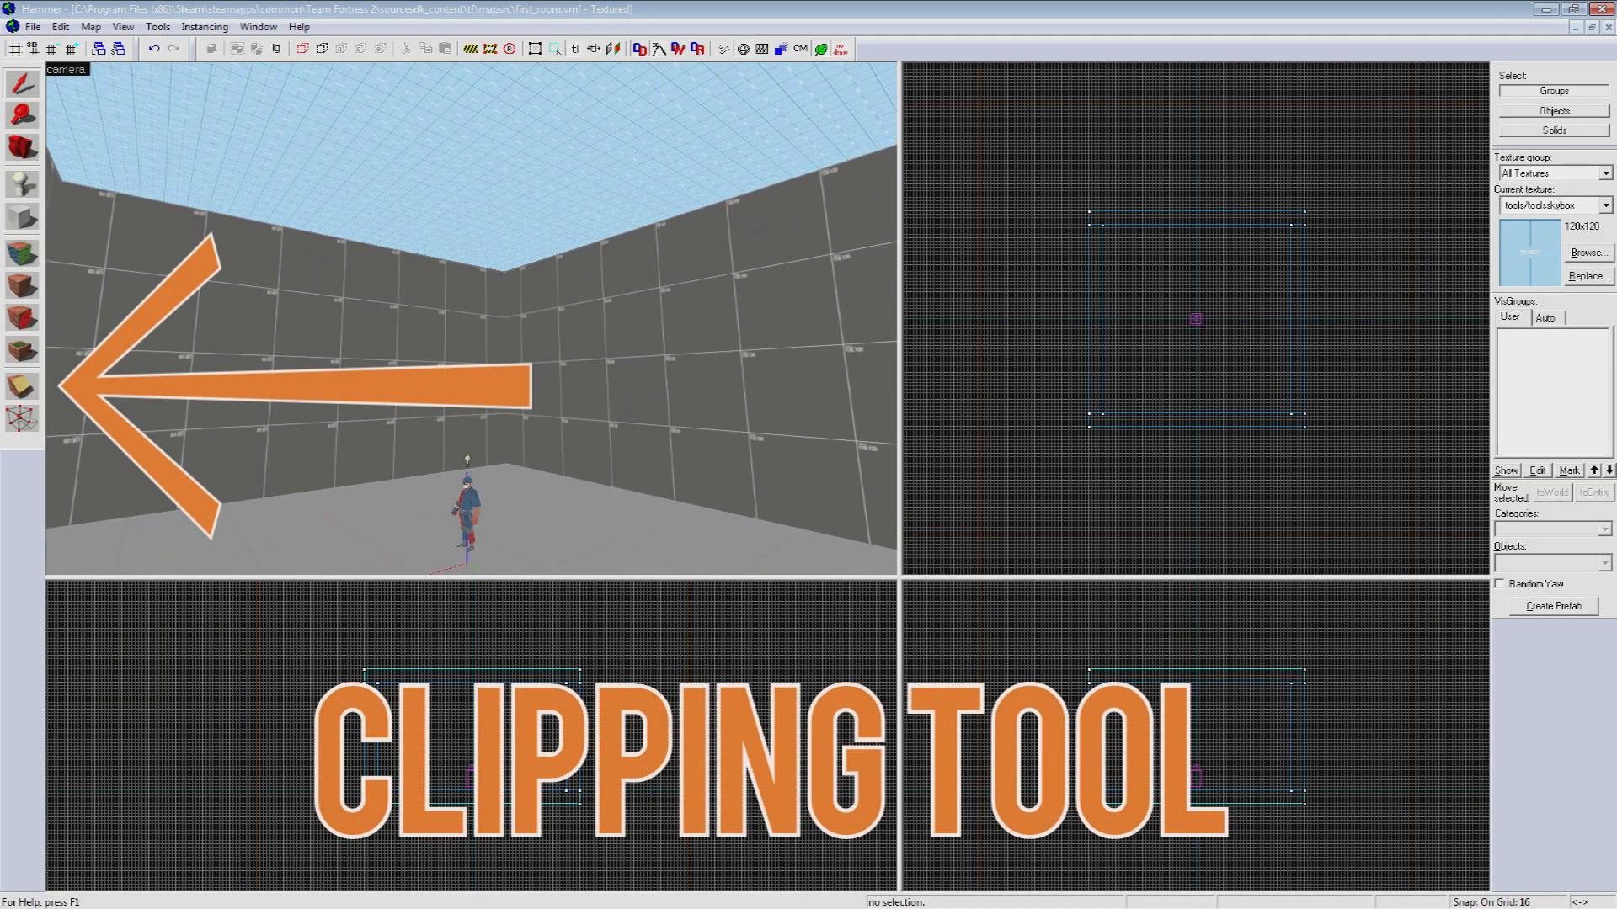
Step: Select all four wall brushes of the room together
{"action": "left_click", "coordinate": [21, 388]}
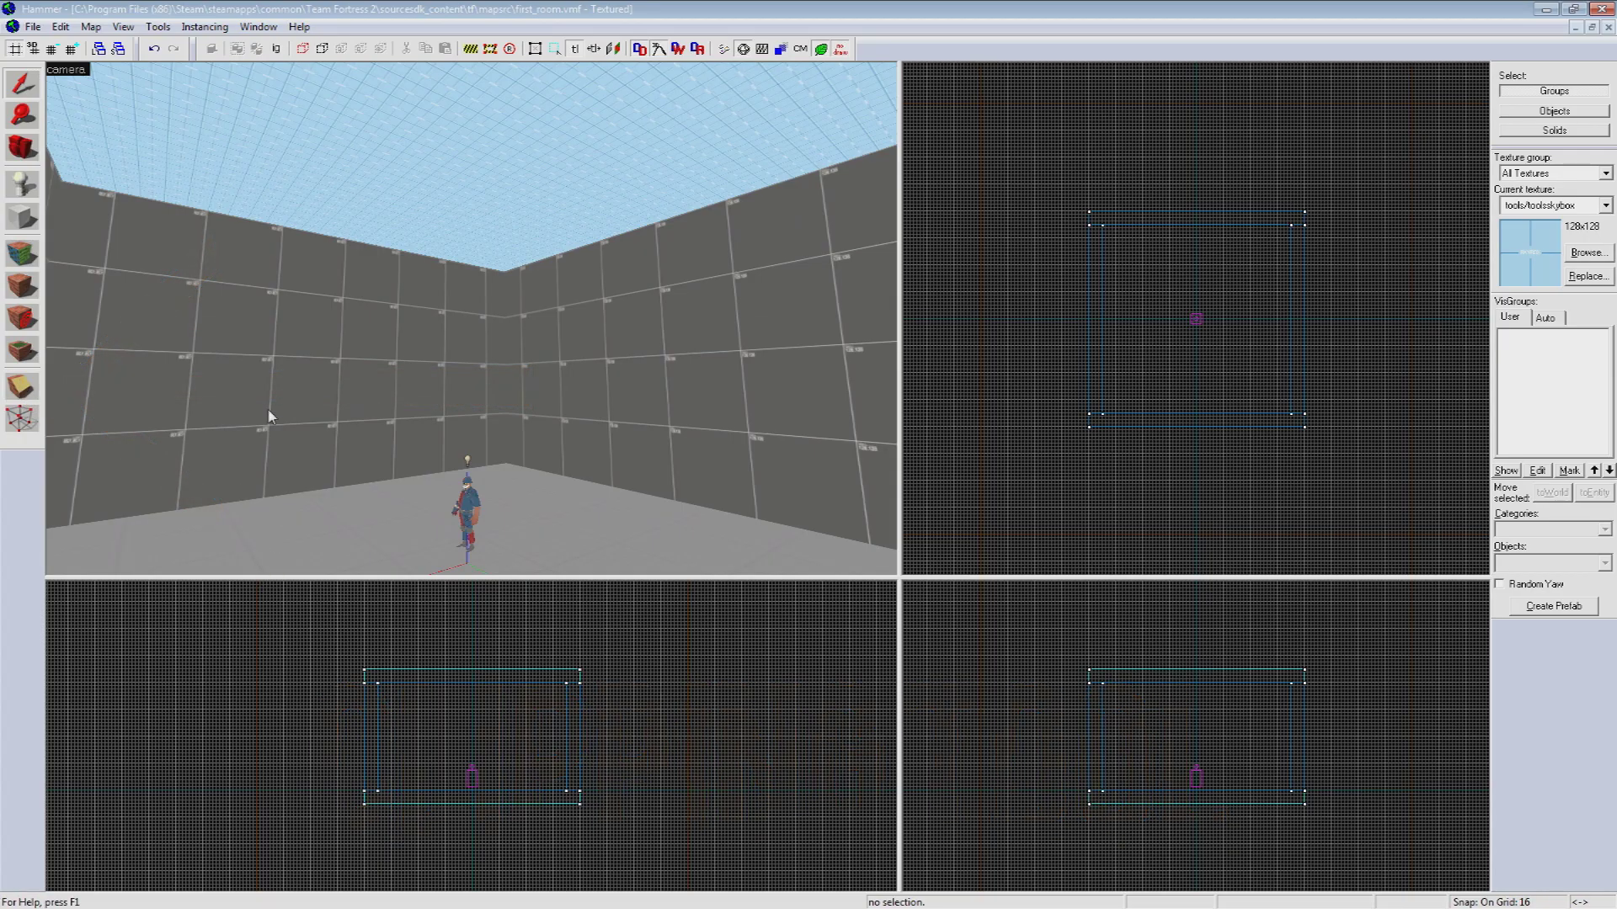
{"action": "left_click", "coordinate": [287, 396]}
{"action": "left_click", "coordinate": [599, 346], "text": "ctrl"}
{"action": "key", "text": "z"}
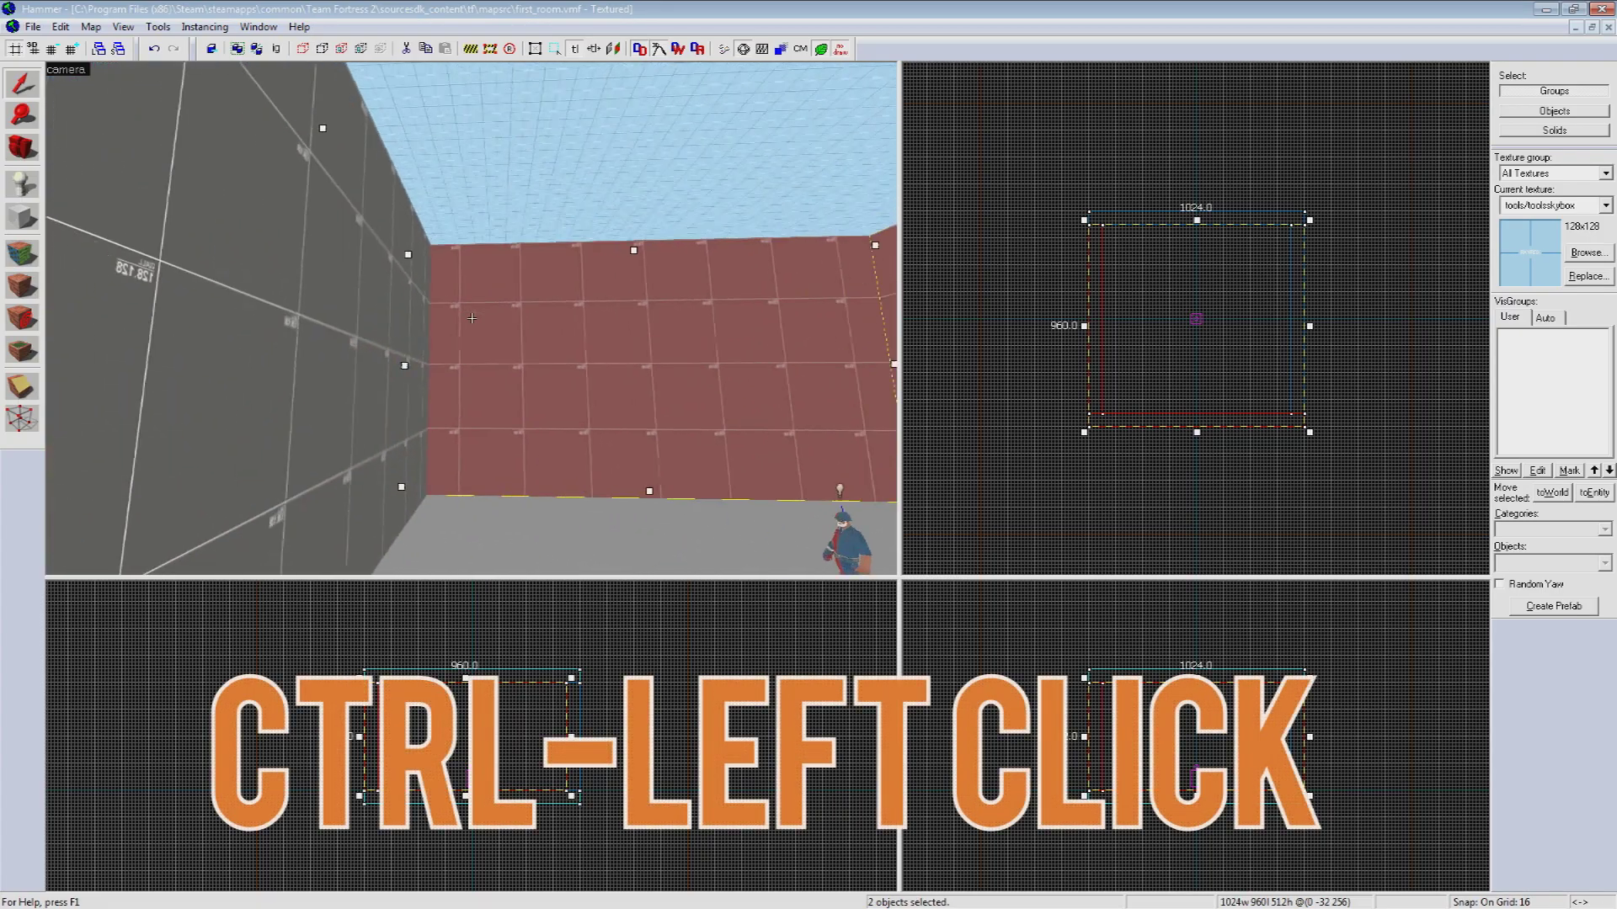
{"action": "key", "text": "s"}
{"action": "key", "text": "z"}
{"action": "left_click", "coordinate": [352, 299], "text": "ctrl"}
{"action": "left_click", "coordinate": [514, 290], "text": "ctrl"}
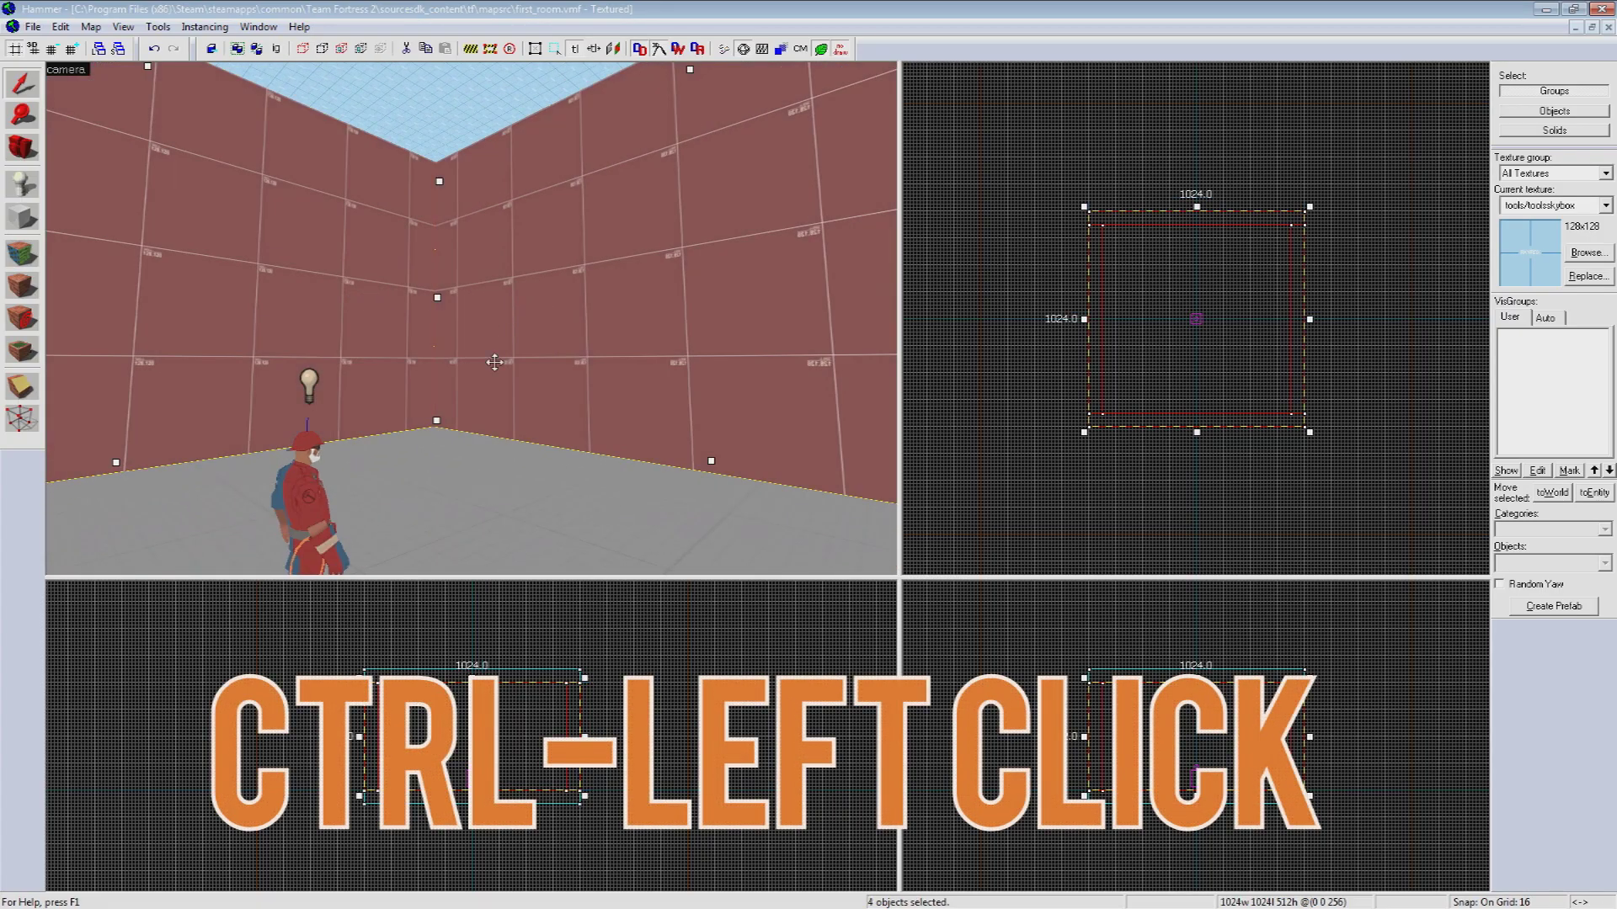
Step: Clip the four selected walls horizontally at mid-height, keeping both halves, and clear the selection
{"action": "scroll", "coordinate": [328, 745], "scroll_direction": "up", "scroll_amount": 3}
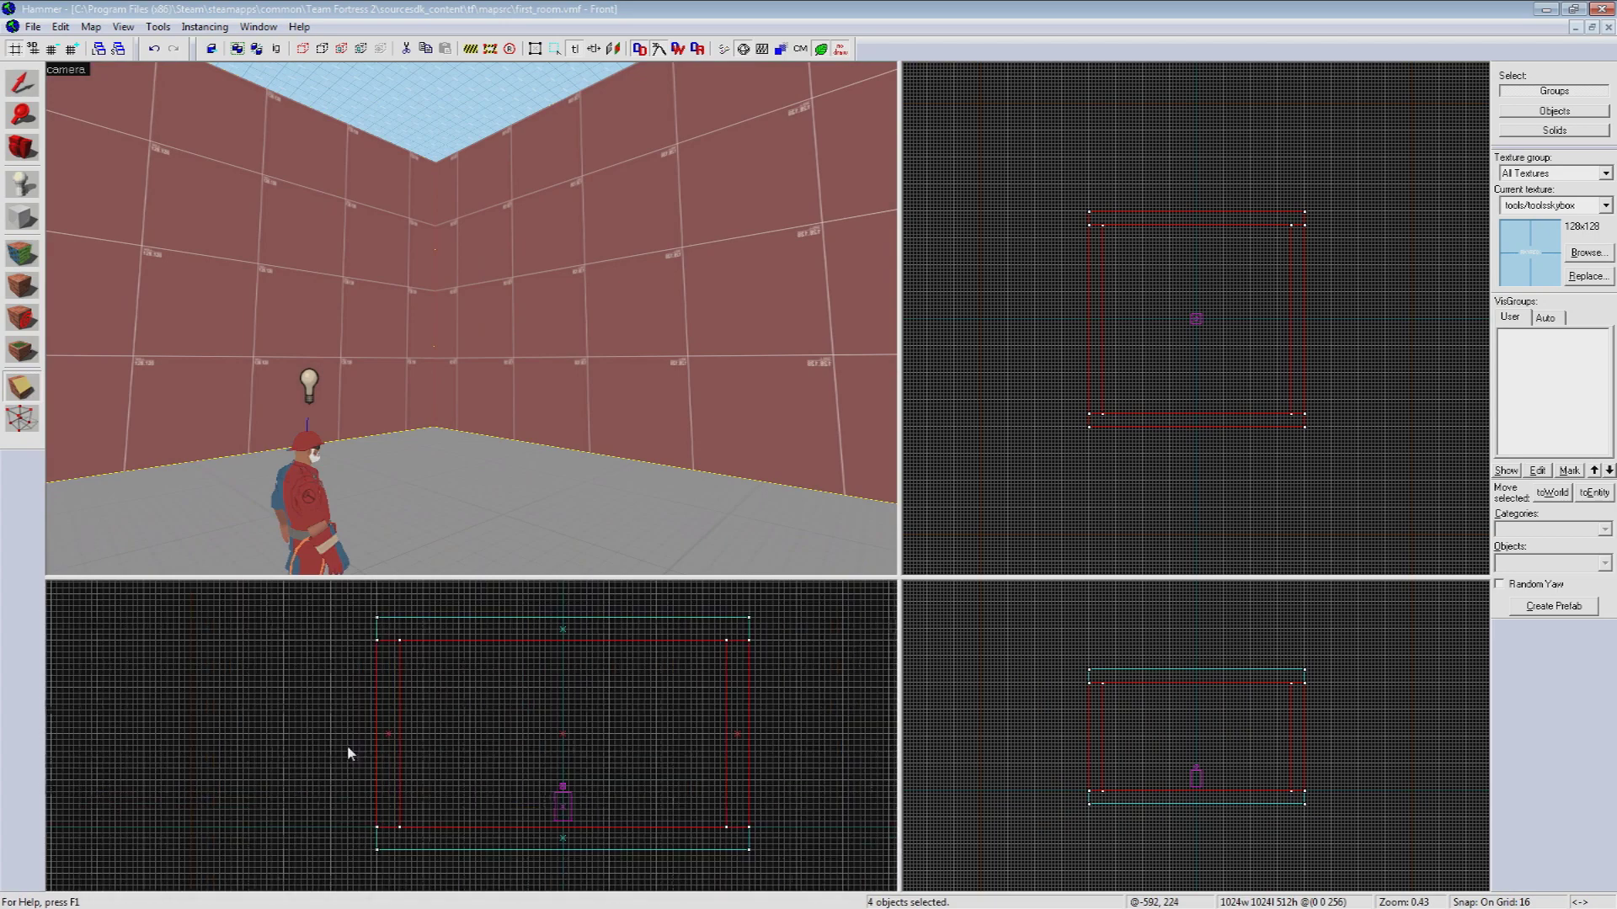
{"action": "scroll", "coordinate": [1272, 755], "scroll_direction": "up", "scroll_amount": 3}
{"action": "scroll", "coordinate": [1192, 303], "scroll_direction": "up", "scroll_amount": 1}
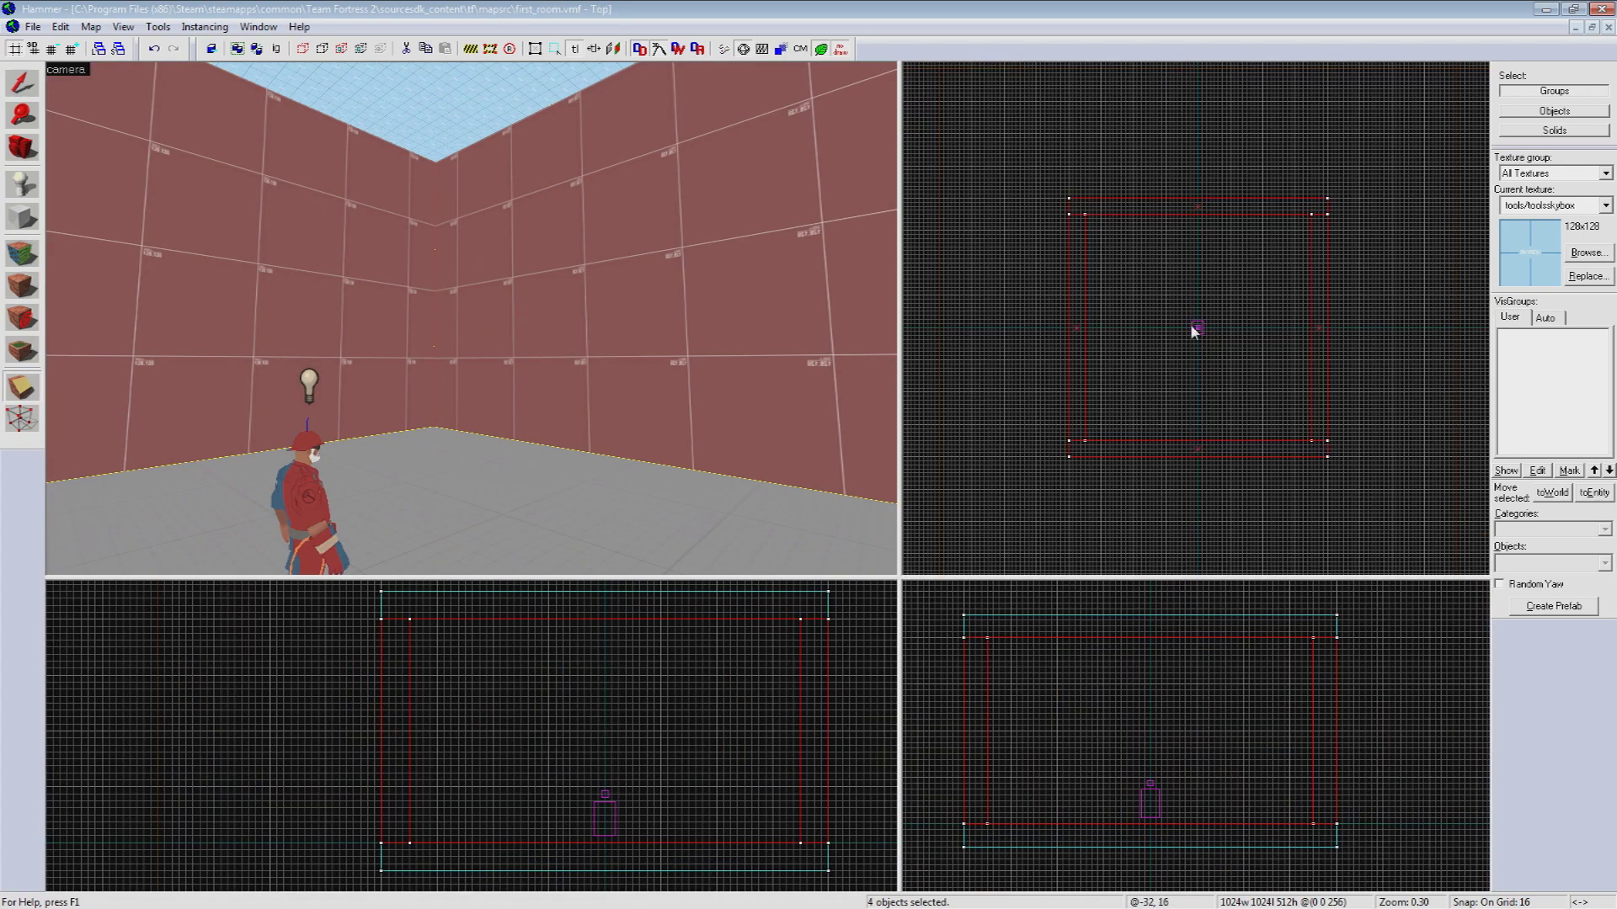
{"action": "key", "text": "shift+x"}
{"action": "left_click_drag", "start_coordinate": [361, 731], "coordinate": [437, 731]}
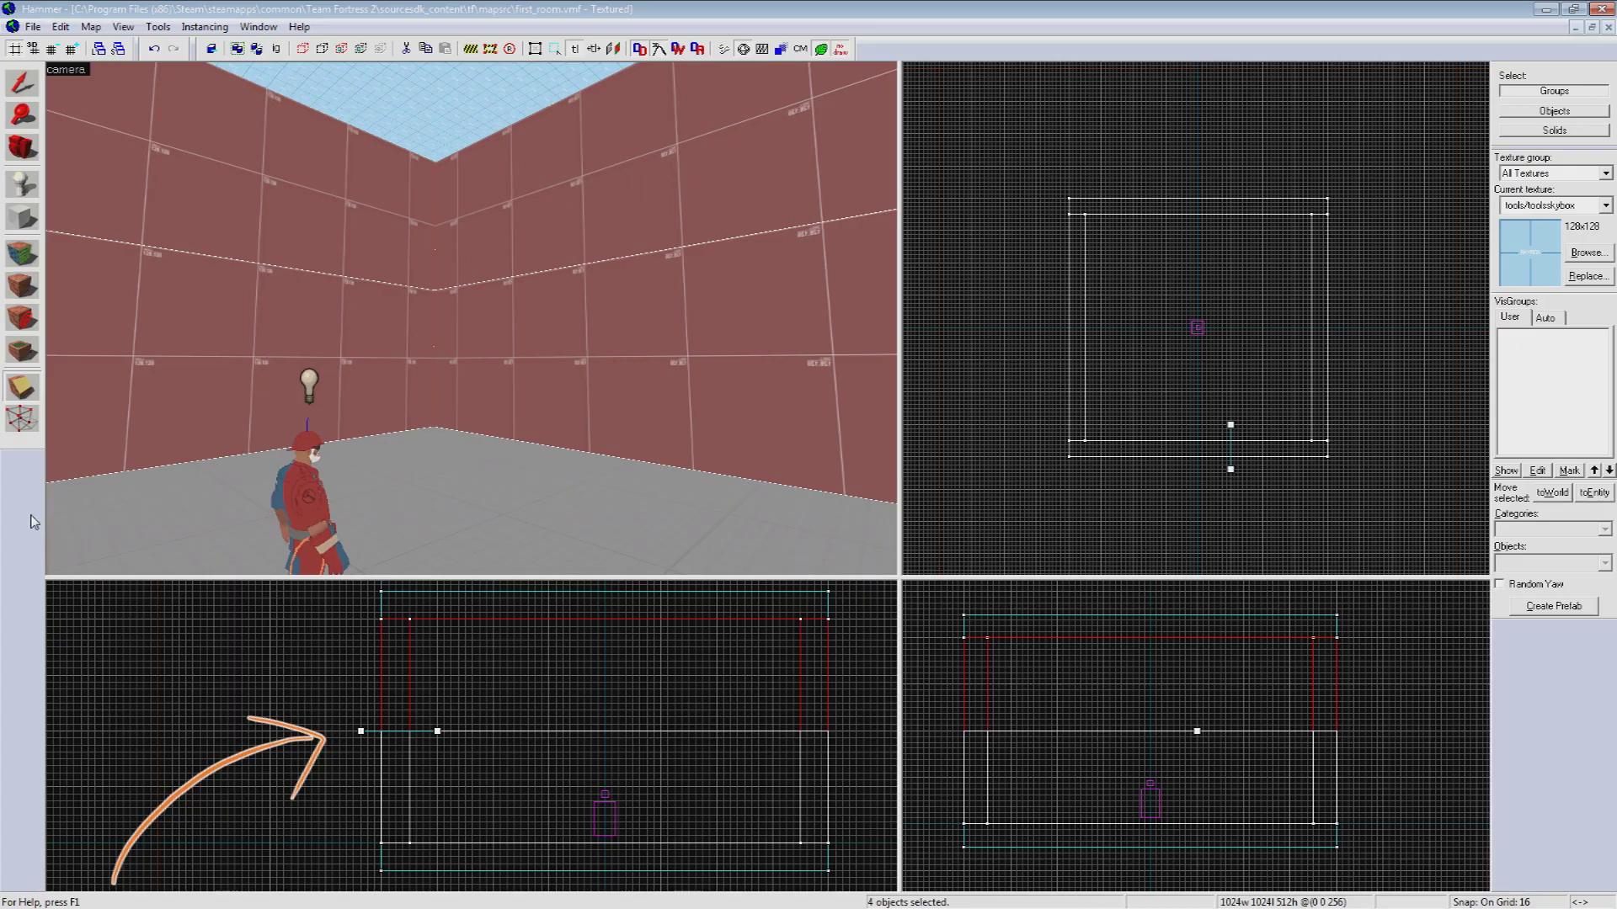
{"action": "left_click", "coordinate": [19, 392]}
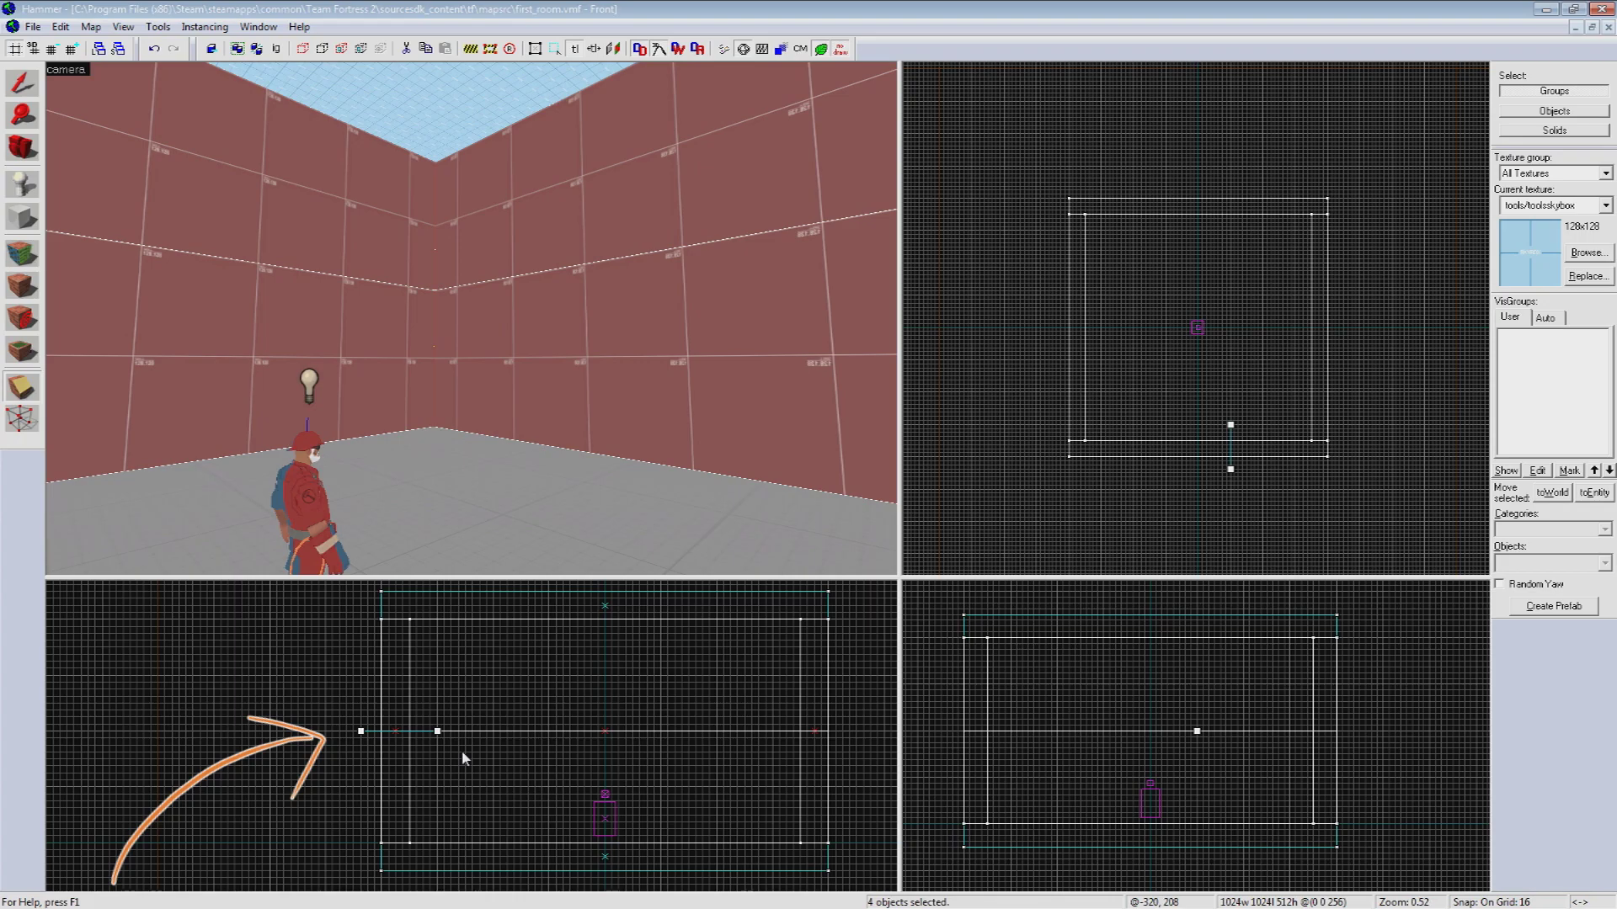
{"action": "key", "text": "ctrl+a"}
{"action": "left_click", "coordinate": [22, 82]}
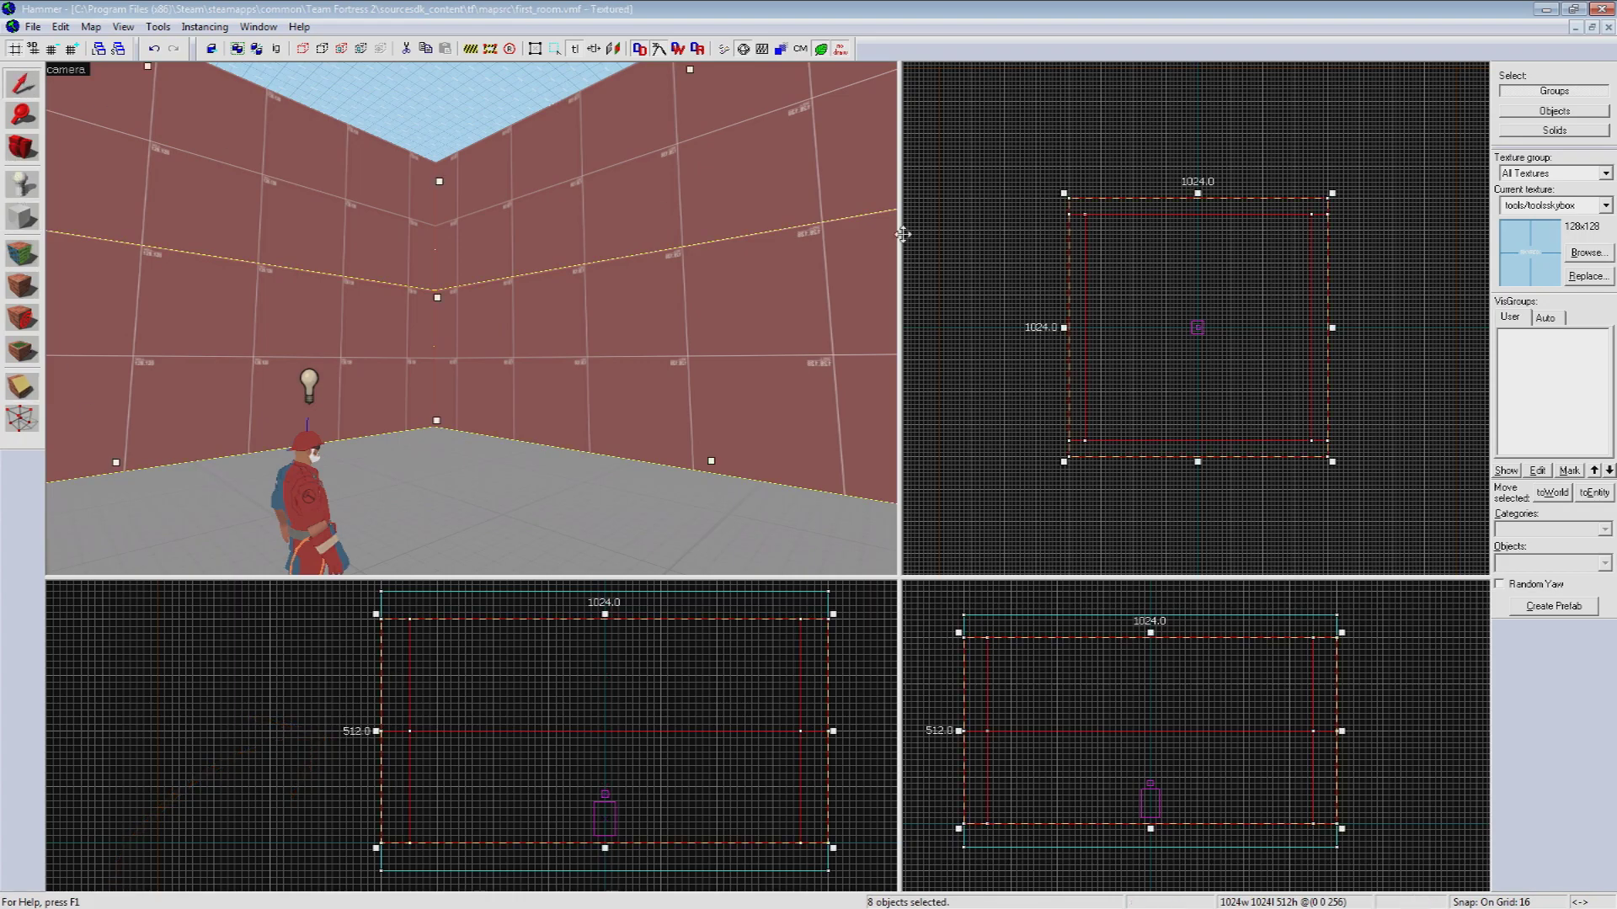
{"action": "left_click", "coordinate": [959, 287]}
Step: Select the upper halves of all four walls and apply the tools/toolsskybox texture to them
{"action": "key", "text": "z"}
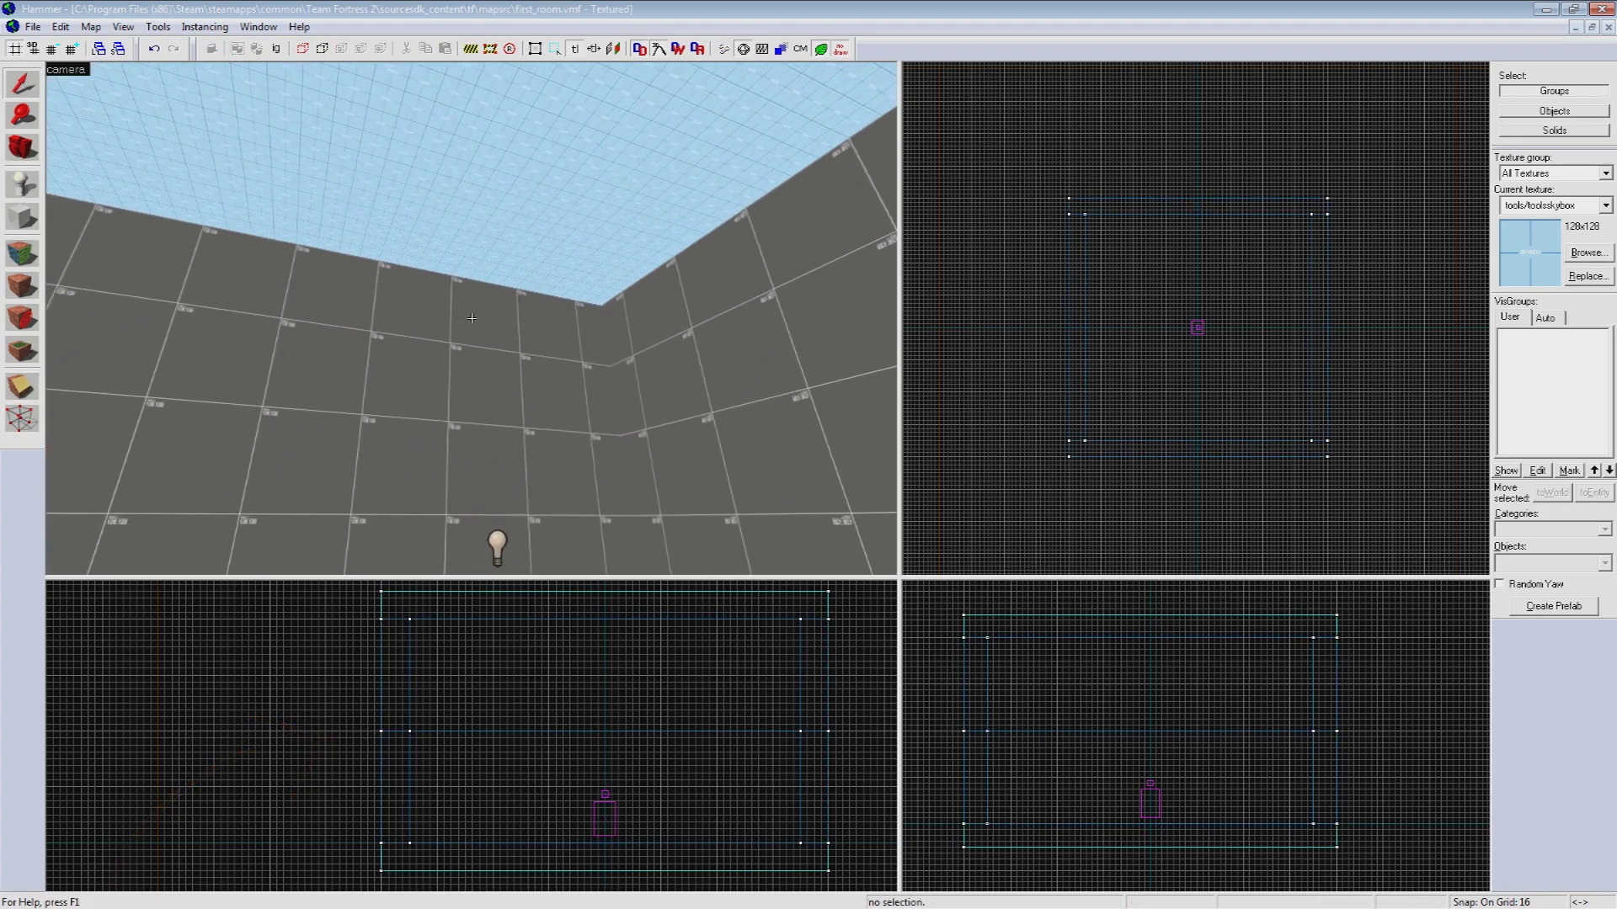
{"action": "left_click", "coordinate": [472, 318]}
{"action": "left_click", "coordinate": [472, 319], "text": "ctrl"}
{"action": "key", "text": "z"}
{"action": "left_click", "coordinate": [511, 218], "text": "ctrl"}
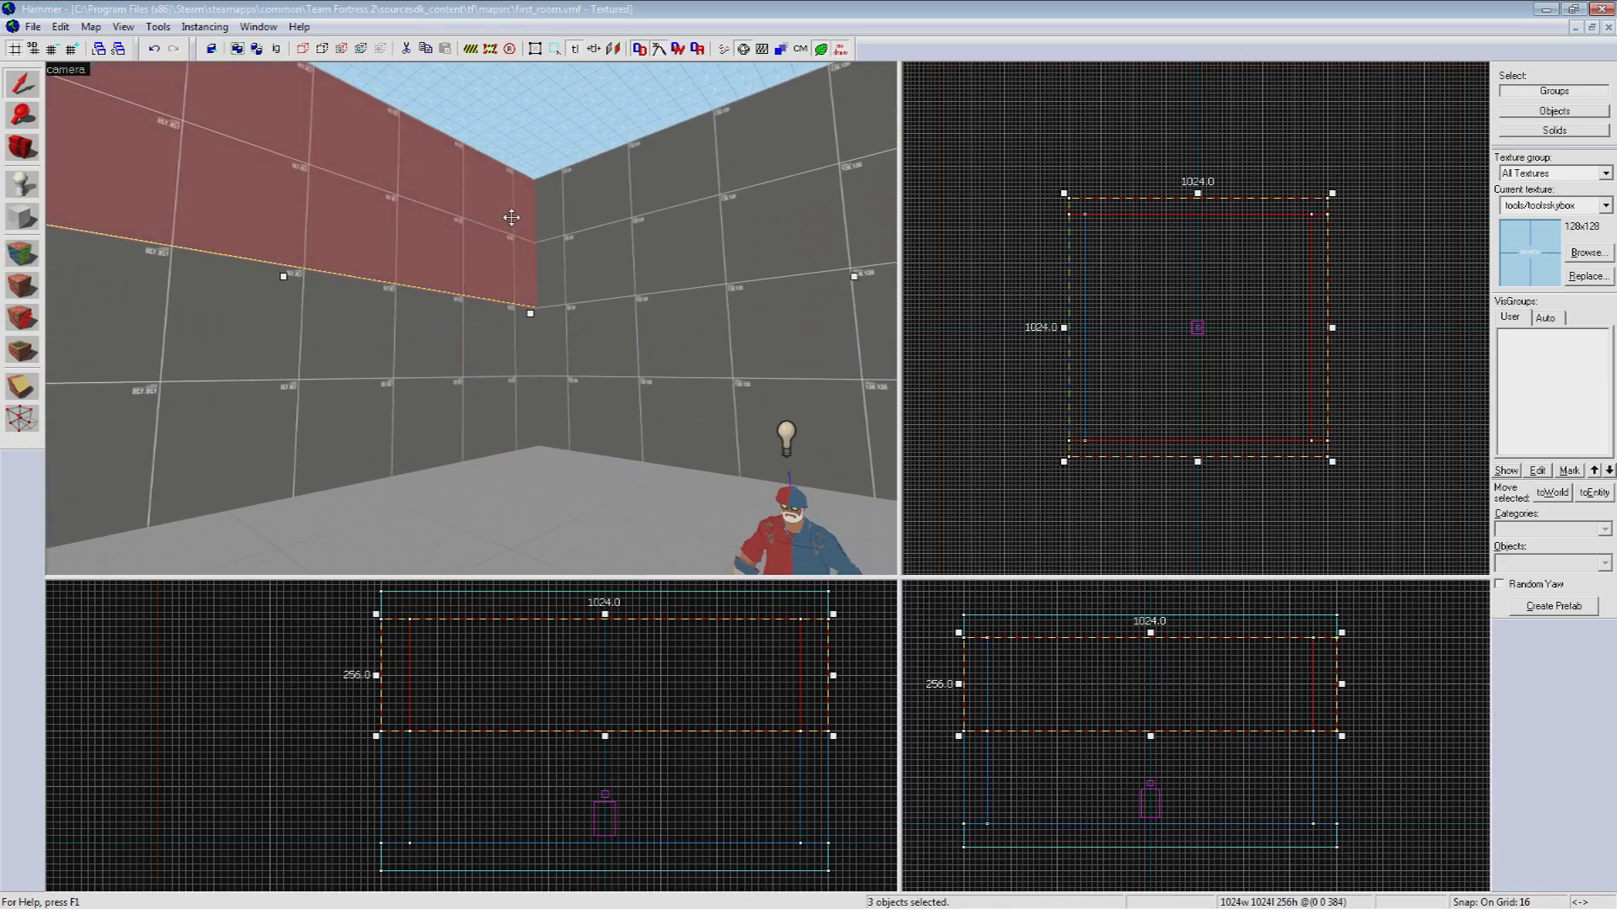
{"action": "left_click", "coordinate": [663, 217], "text": "ctrl"}
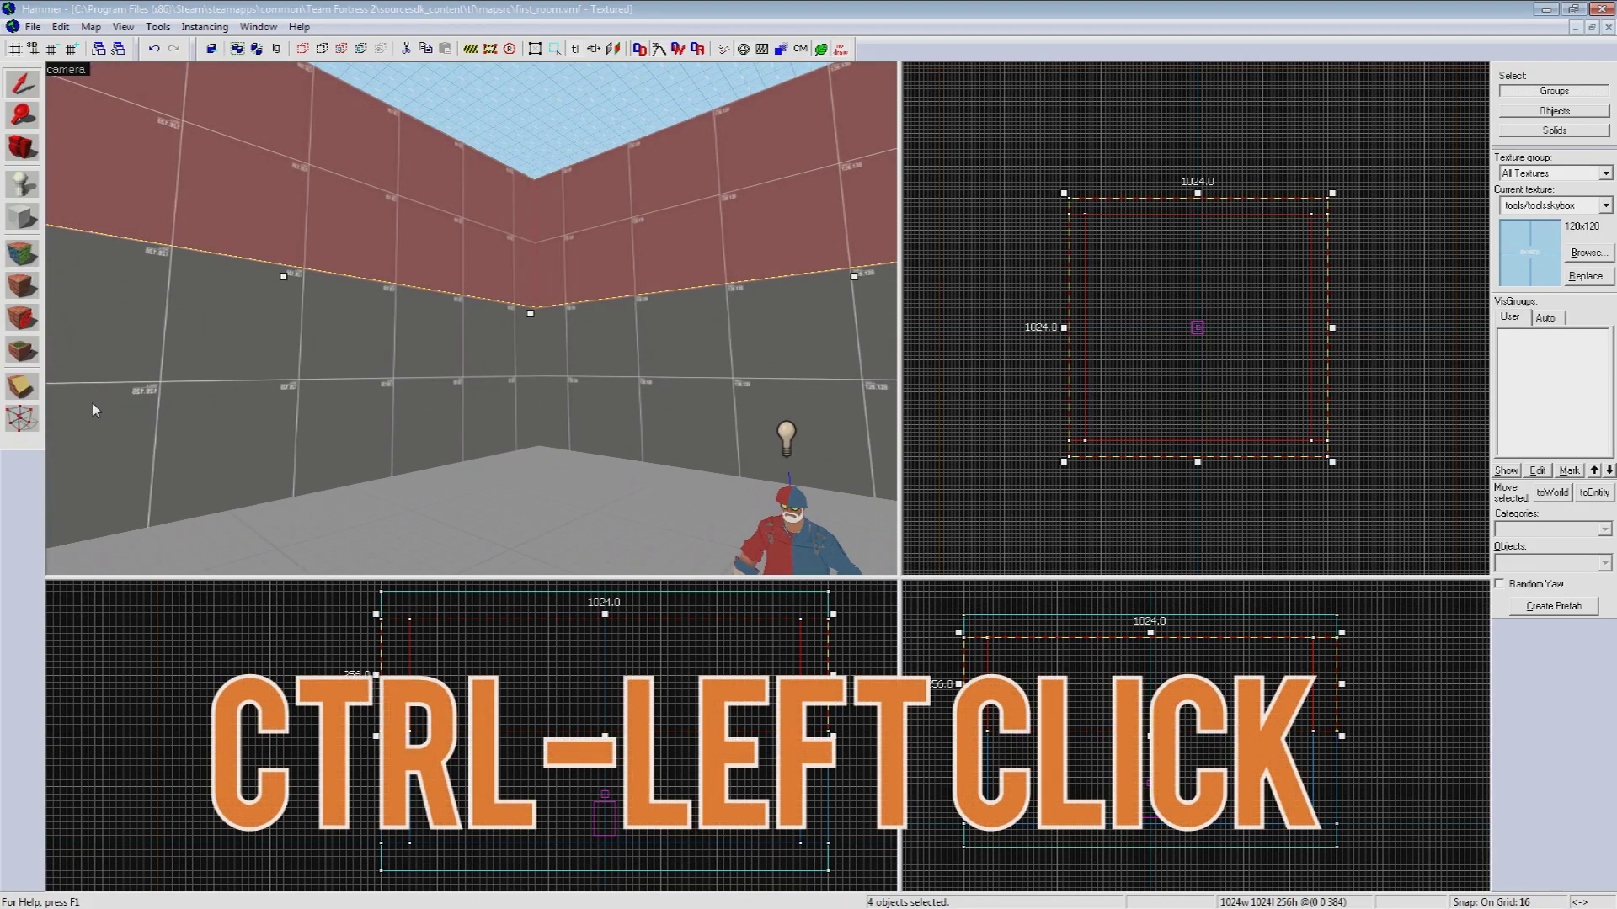
{"action": "left_click", "coordinate": [22, 286]}
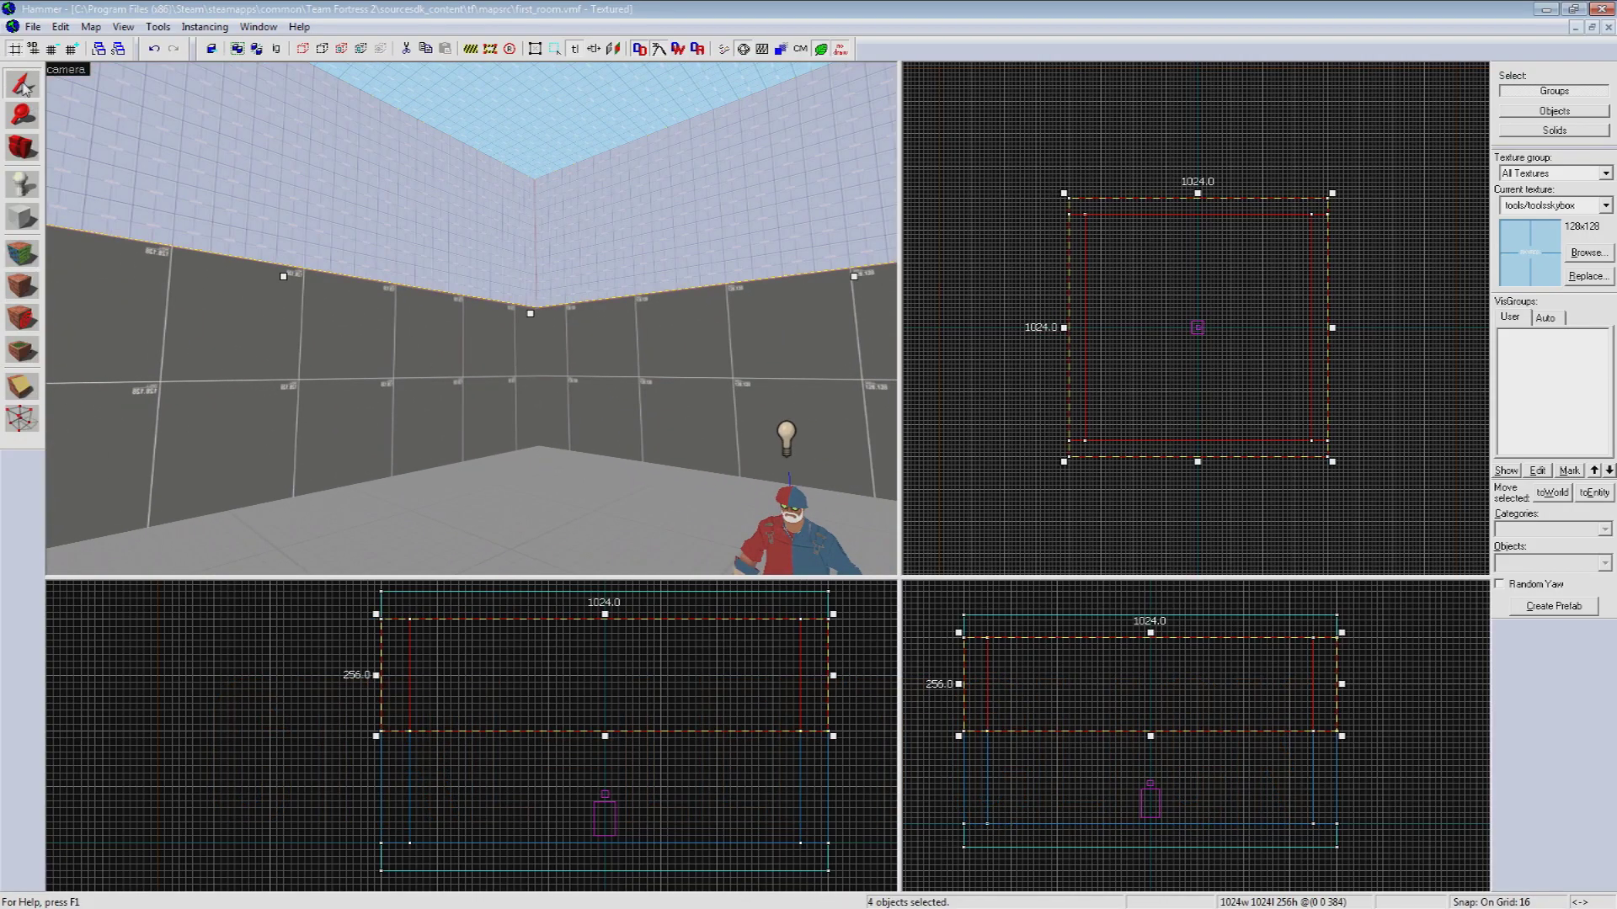
{"action": "key", "text": "Escape"}
{"action": "key", "text": "z"}
{"action": "key", "text": "s"}
{"action": "key", "text": "a"}
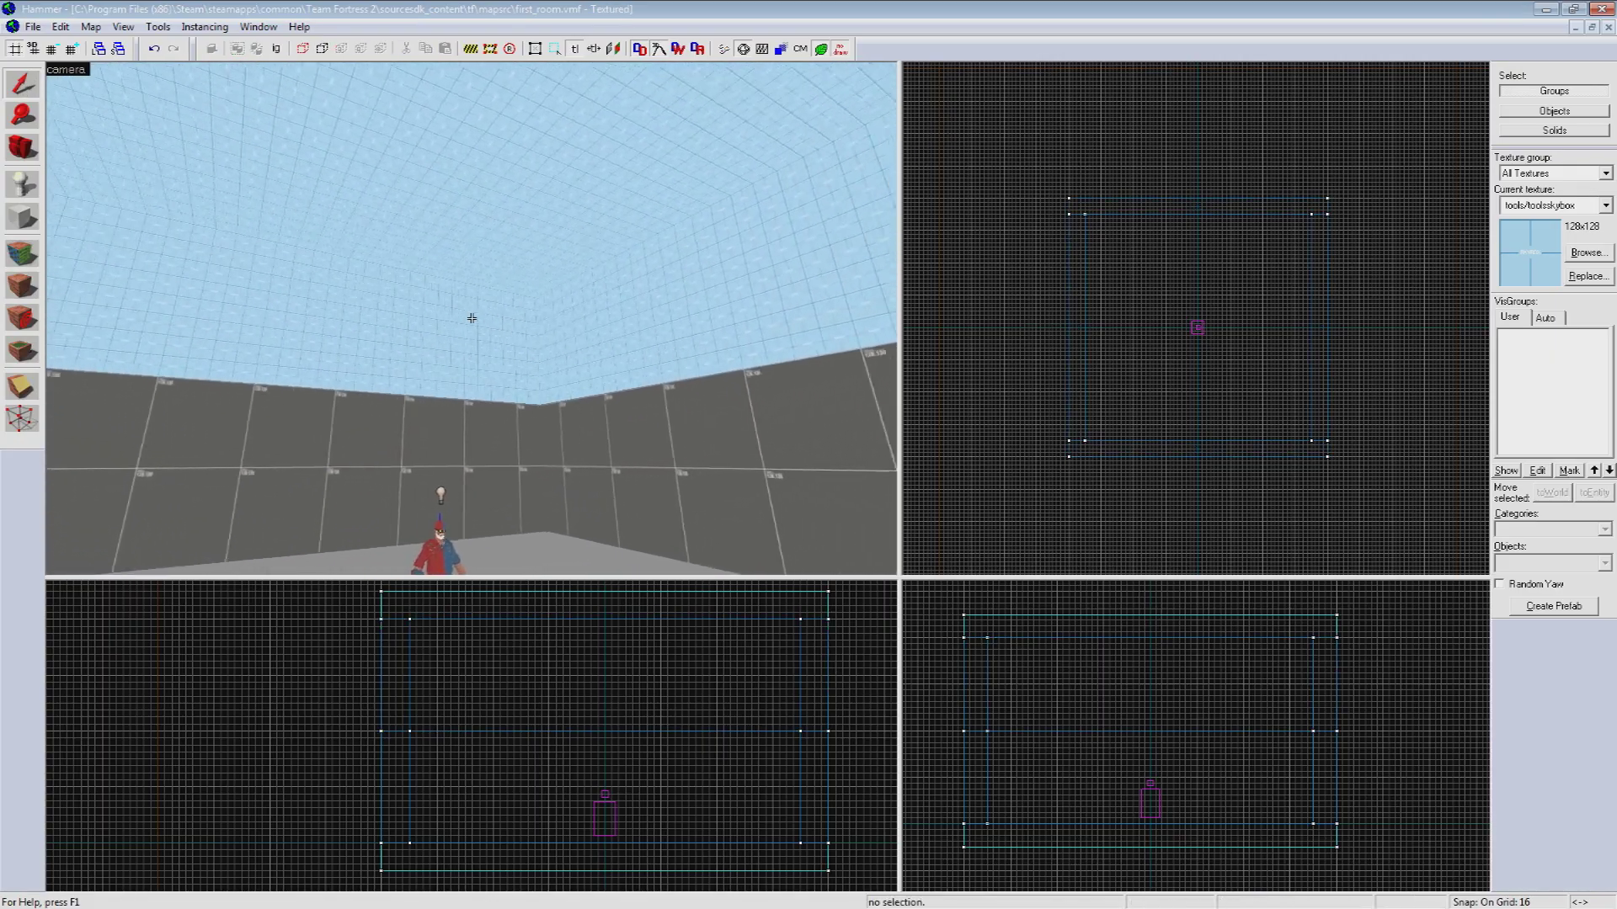
Step: Change the class of the light entity above the player spawn to light_environment and apply it
{"action": "key", "text": "w"}
{"action": "key", "text": "z"}
{"action": "double_click", "coordinate": [478, 365]}
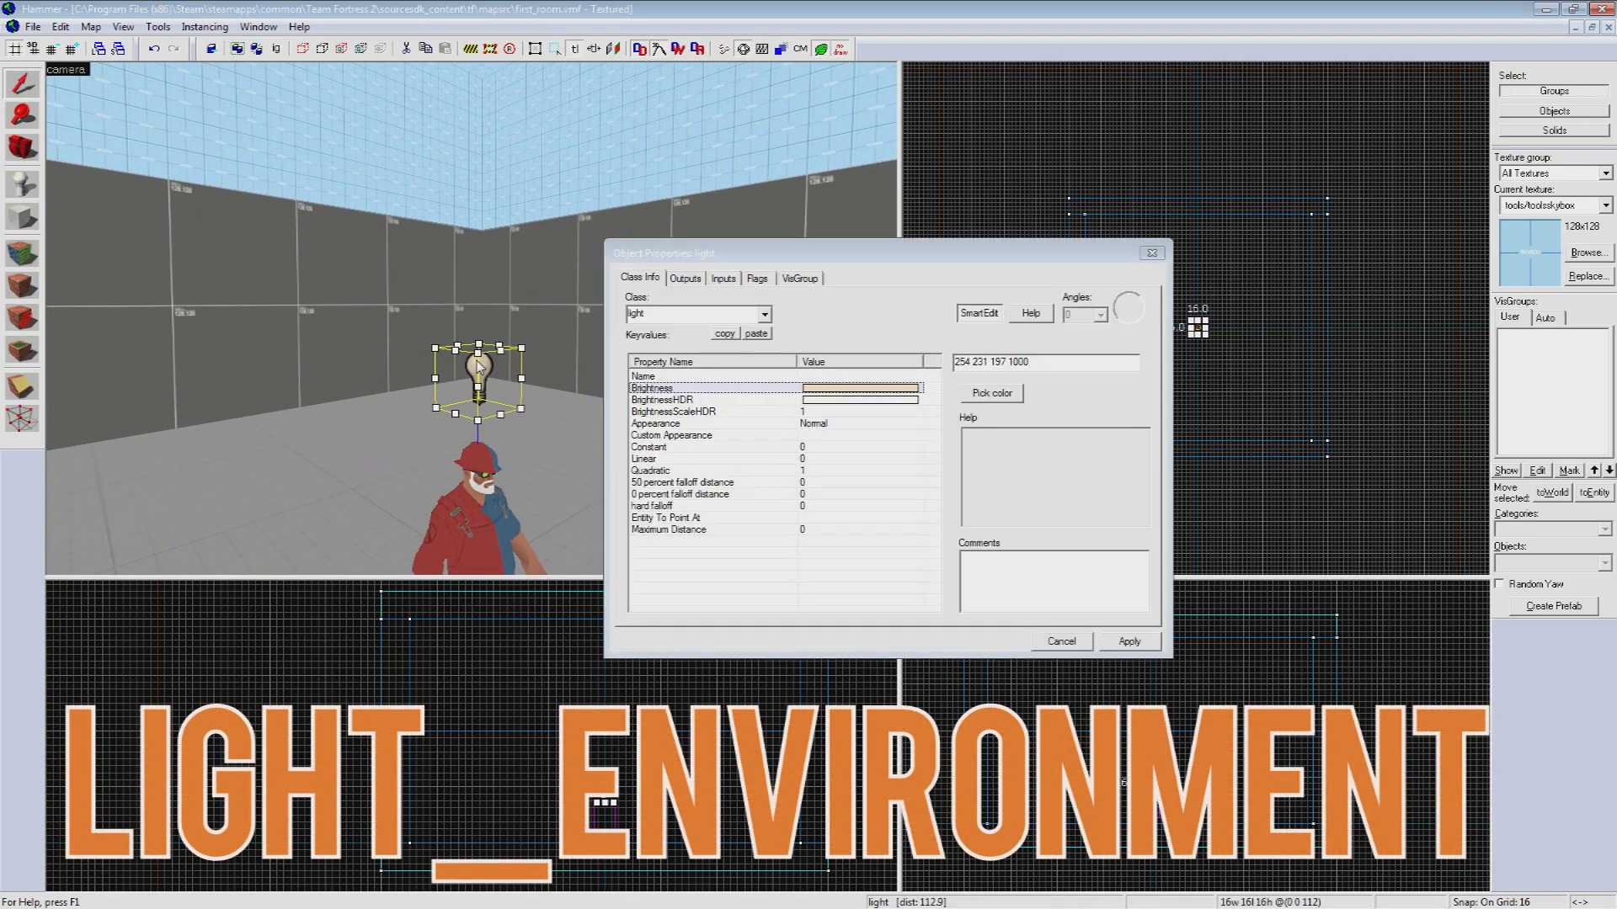
{"action": "left_click", "coordinate": [681, 312]}
{"action": "type", "text": "_en"}
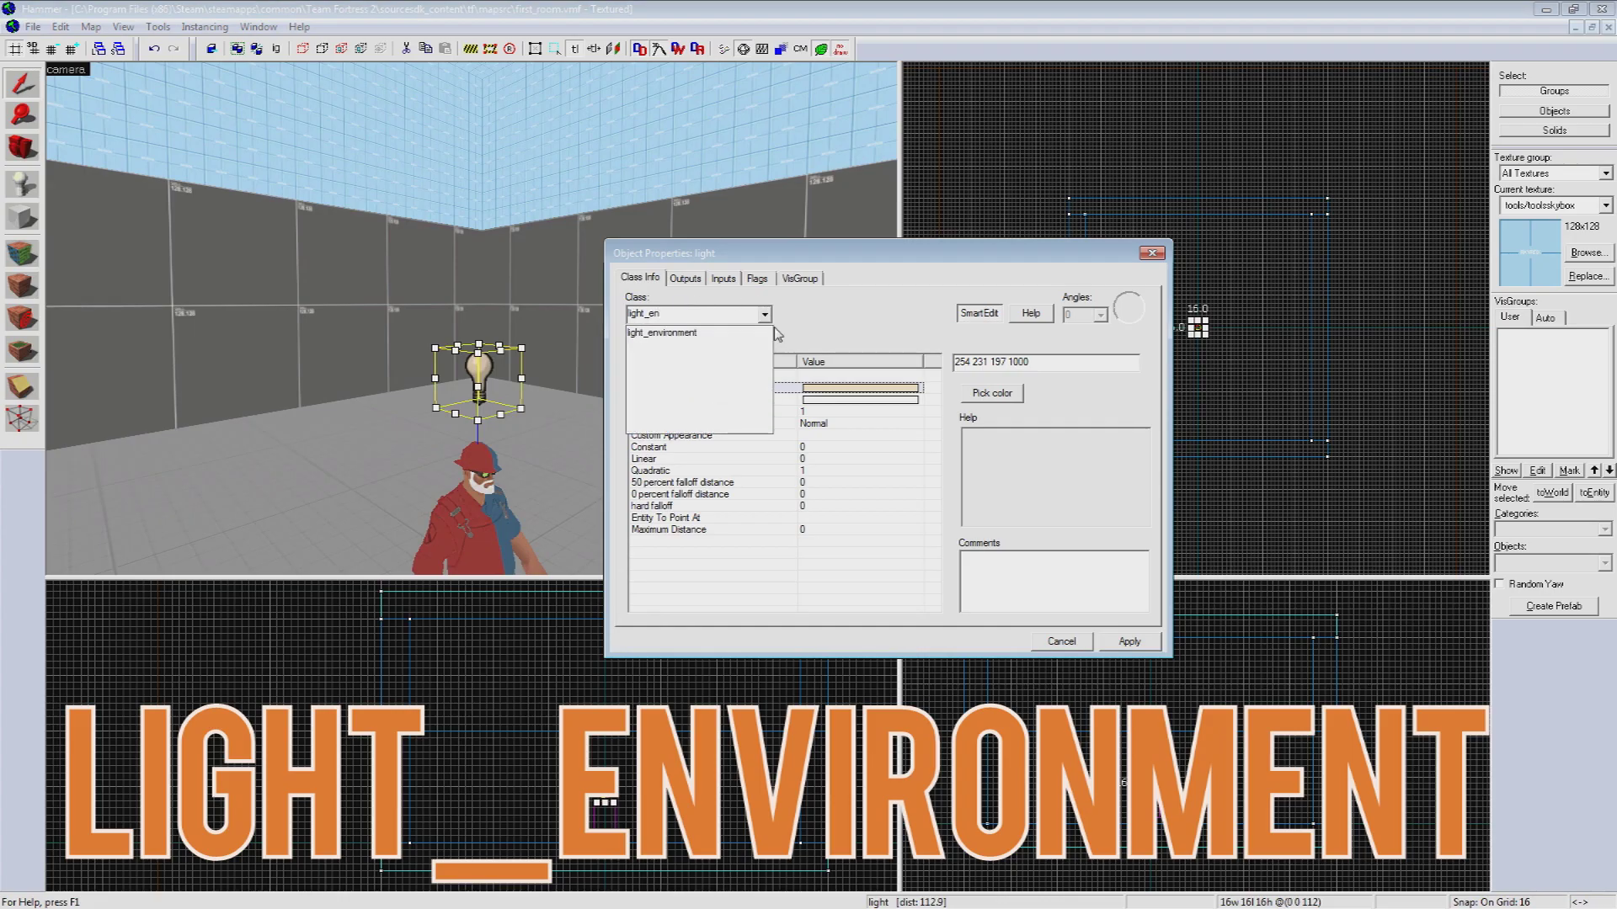
{"action": "left_click", "coordinate": [665, 334]}
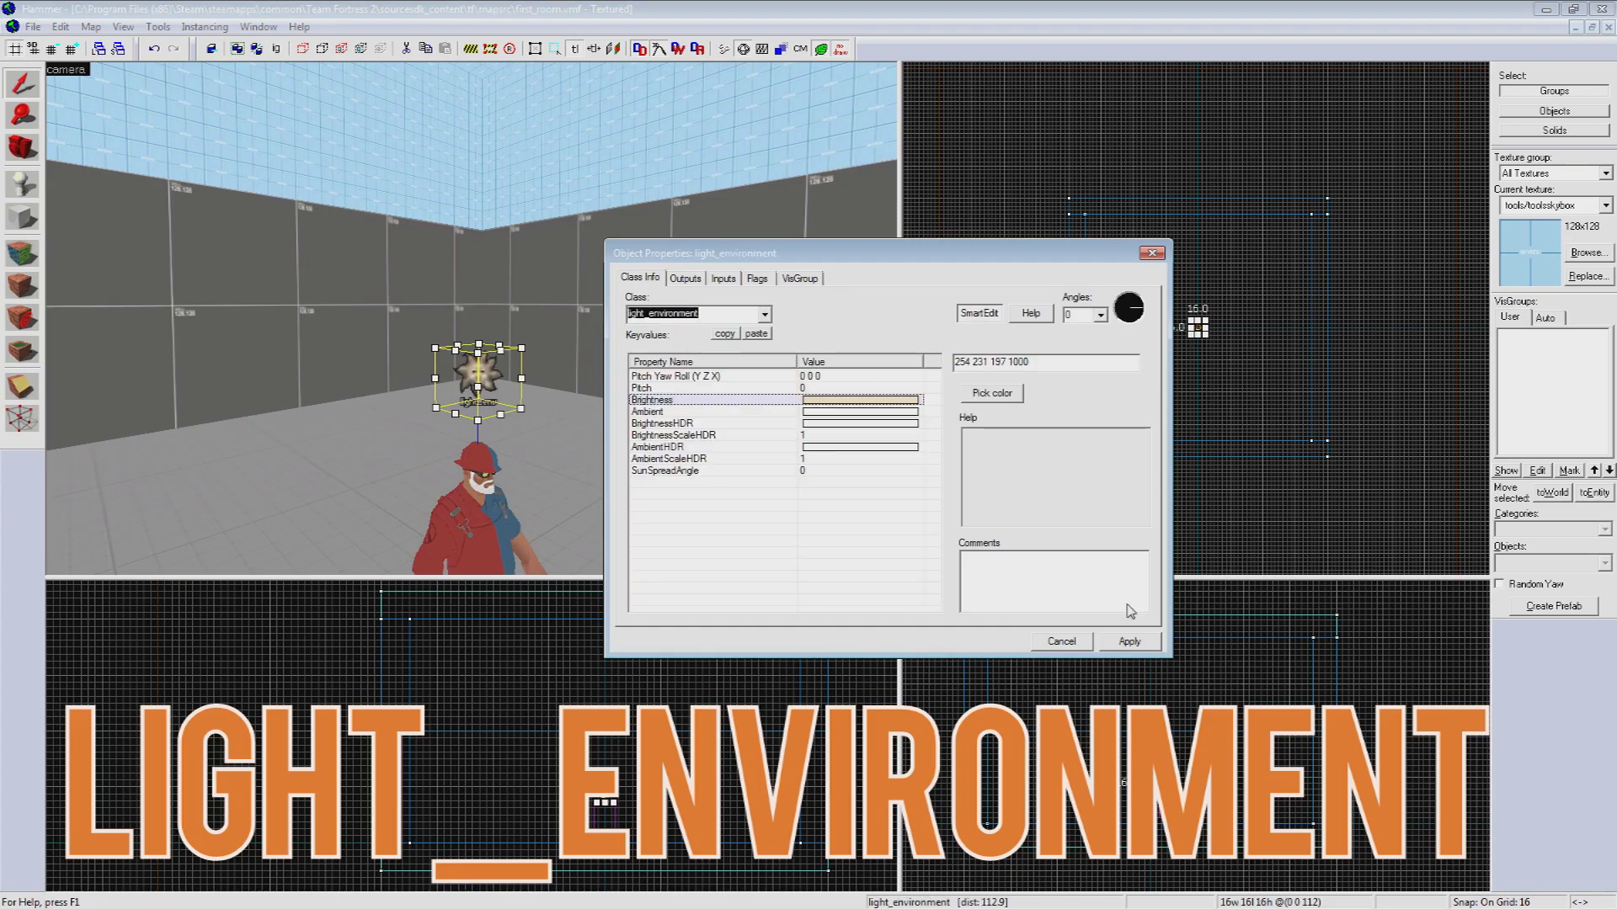
{"action": "left_click", "coordinate": [1134, 641]}
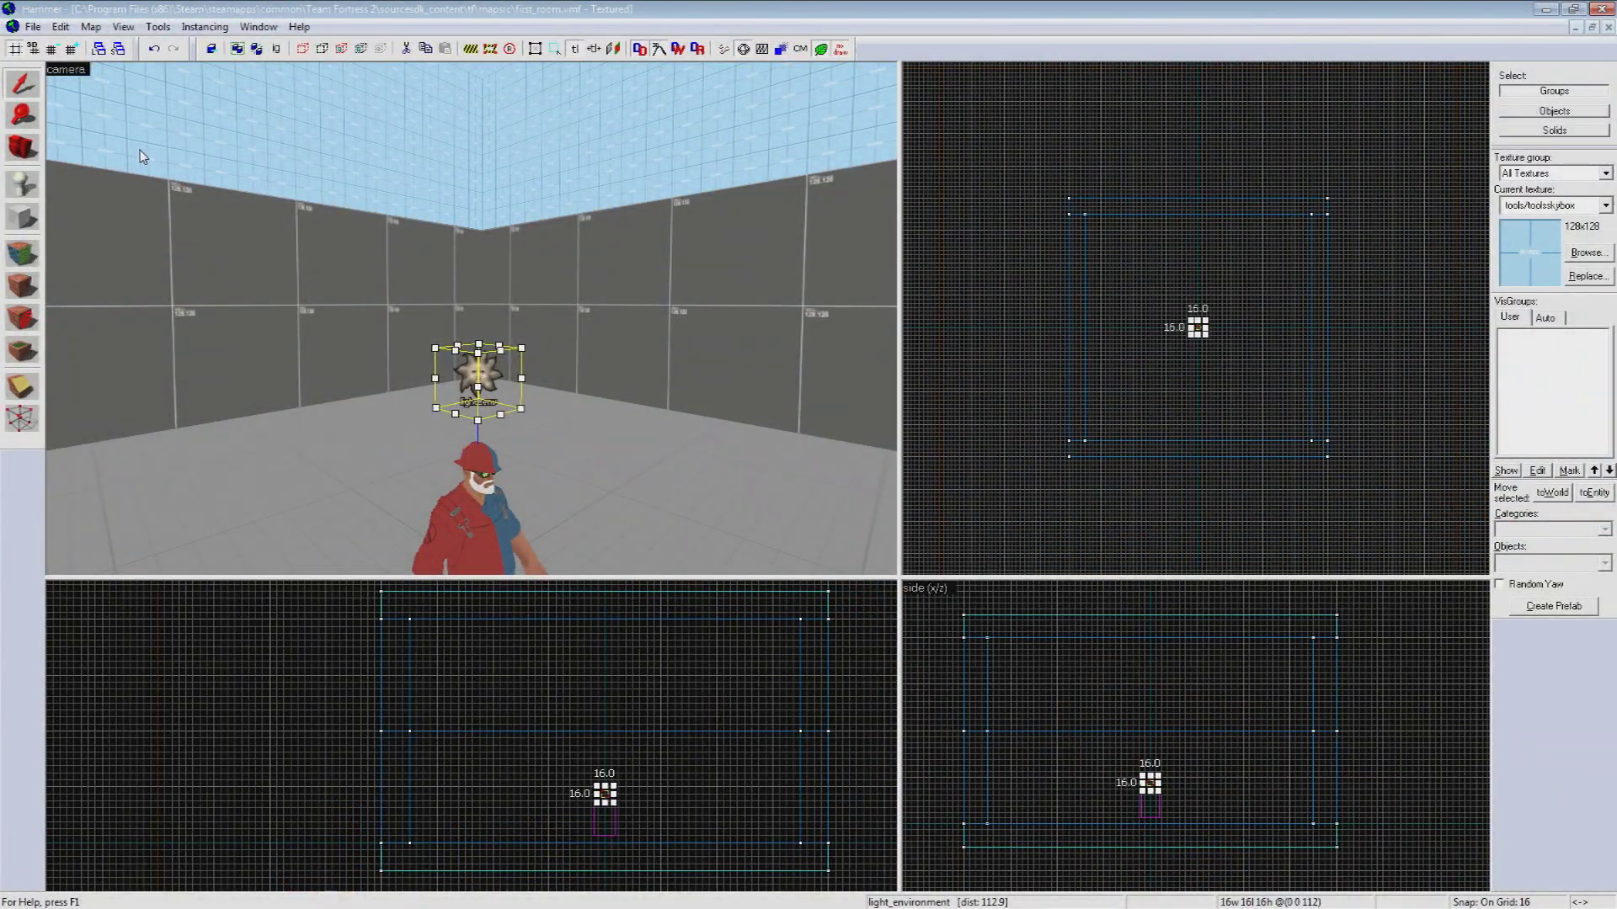
Step: Open the map properties and select the SkyBox Texture Name property
{"action": "left_click", "coordinate": [90, 26]}
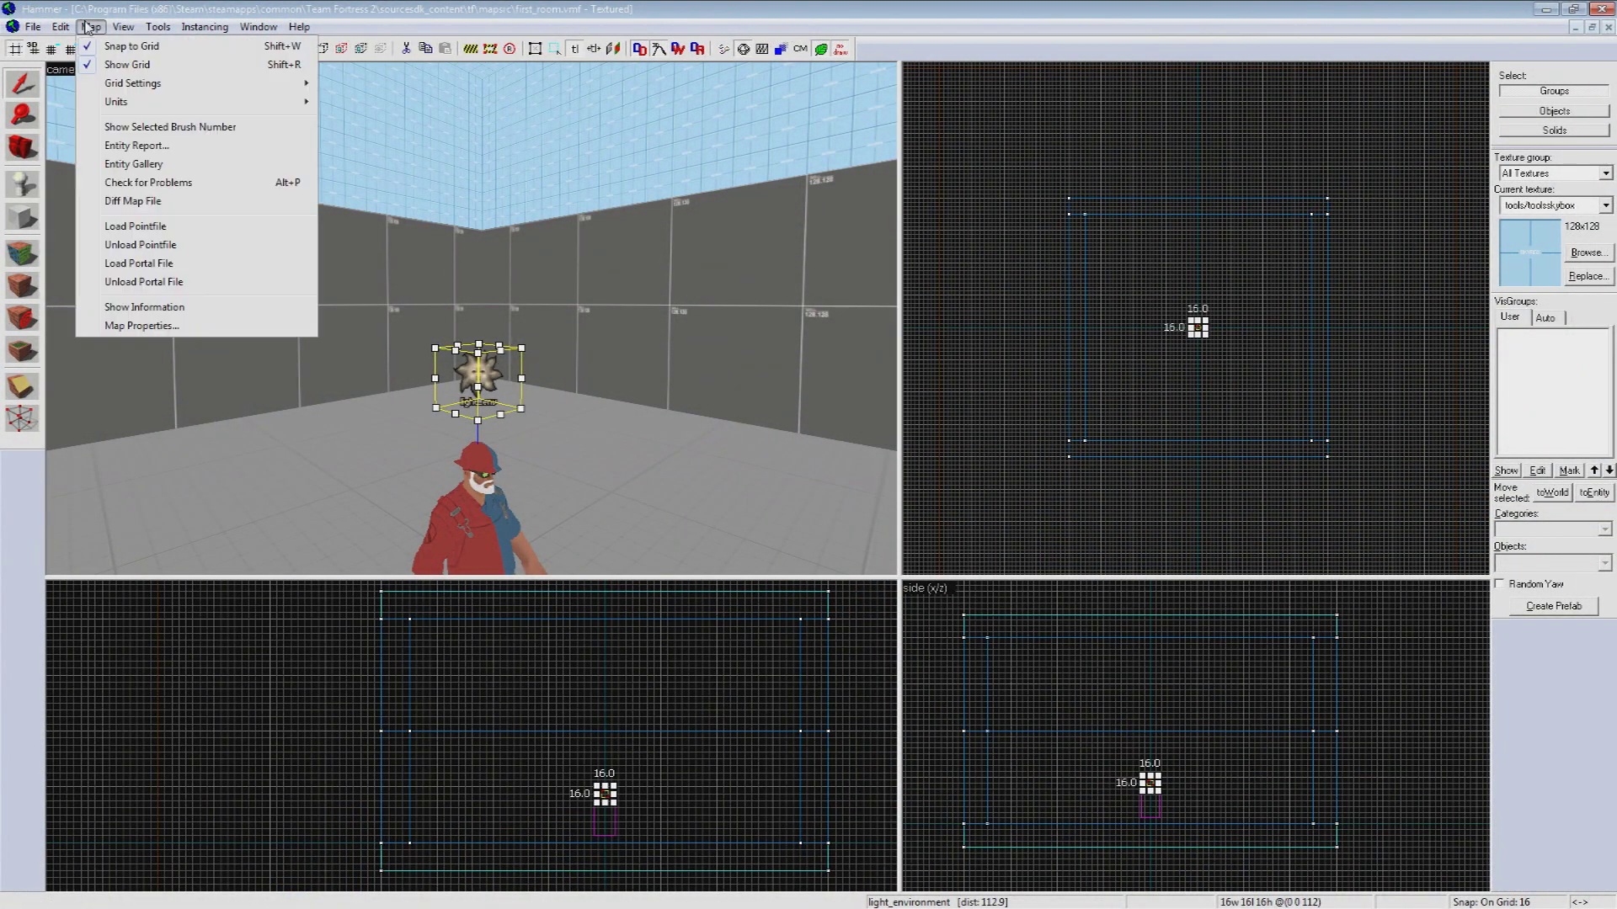
{"action": "left_click", "coordinate": [148, 322]}
{"action": "left_click", "coordinate": [832, 401]}
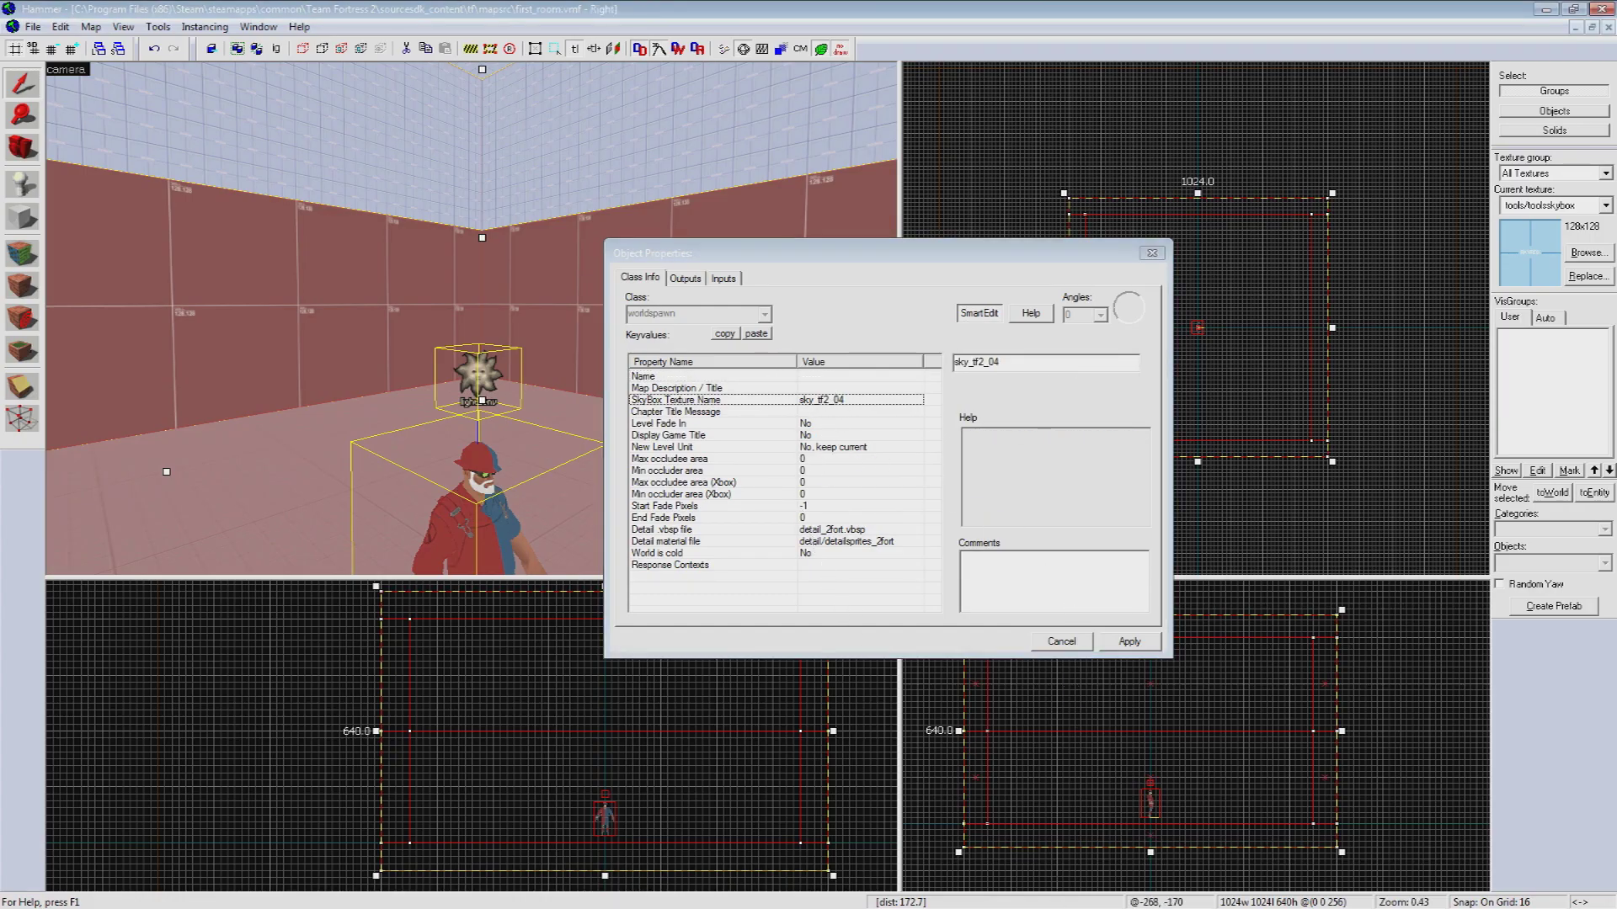
{"action": "left_click", "coordinate": [735, 402]}
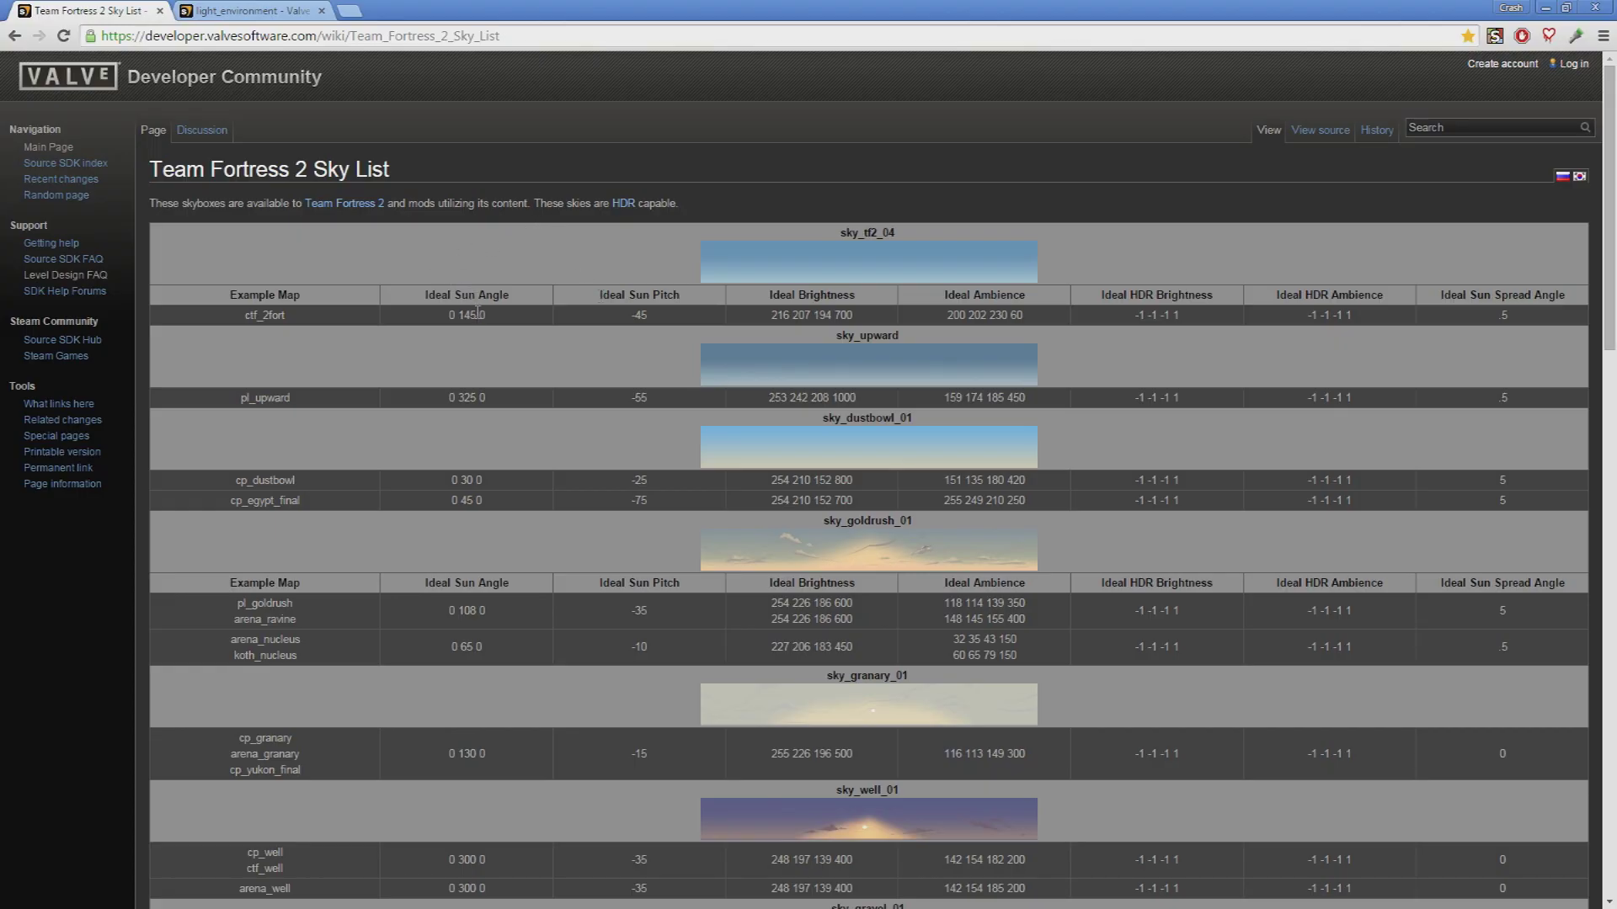
Step: Switch to the browser and examine the Team Fortress 2 Sky List for sky names and their ideal sun angle, pitch, brightness and ambience
{"action": "scroll", "coordinate": [478, 320], "scroll_direction": "down", "scroll_amount": 6}
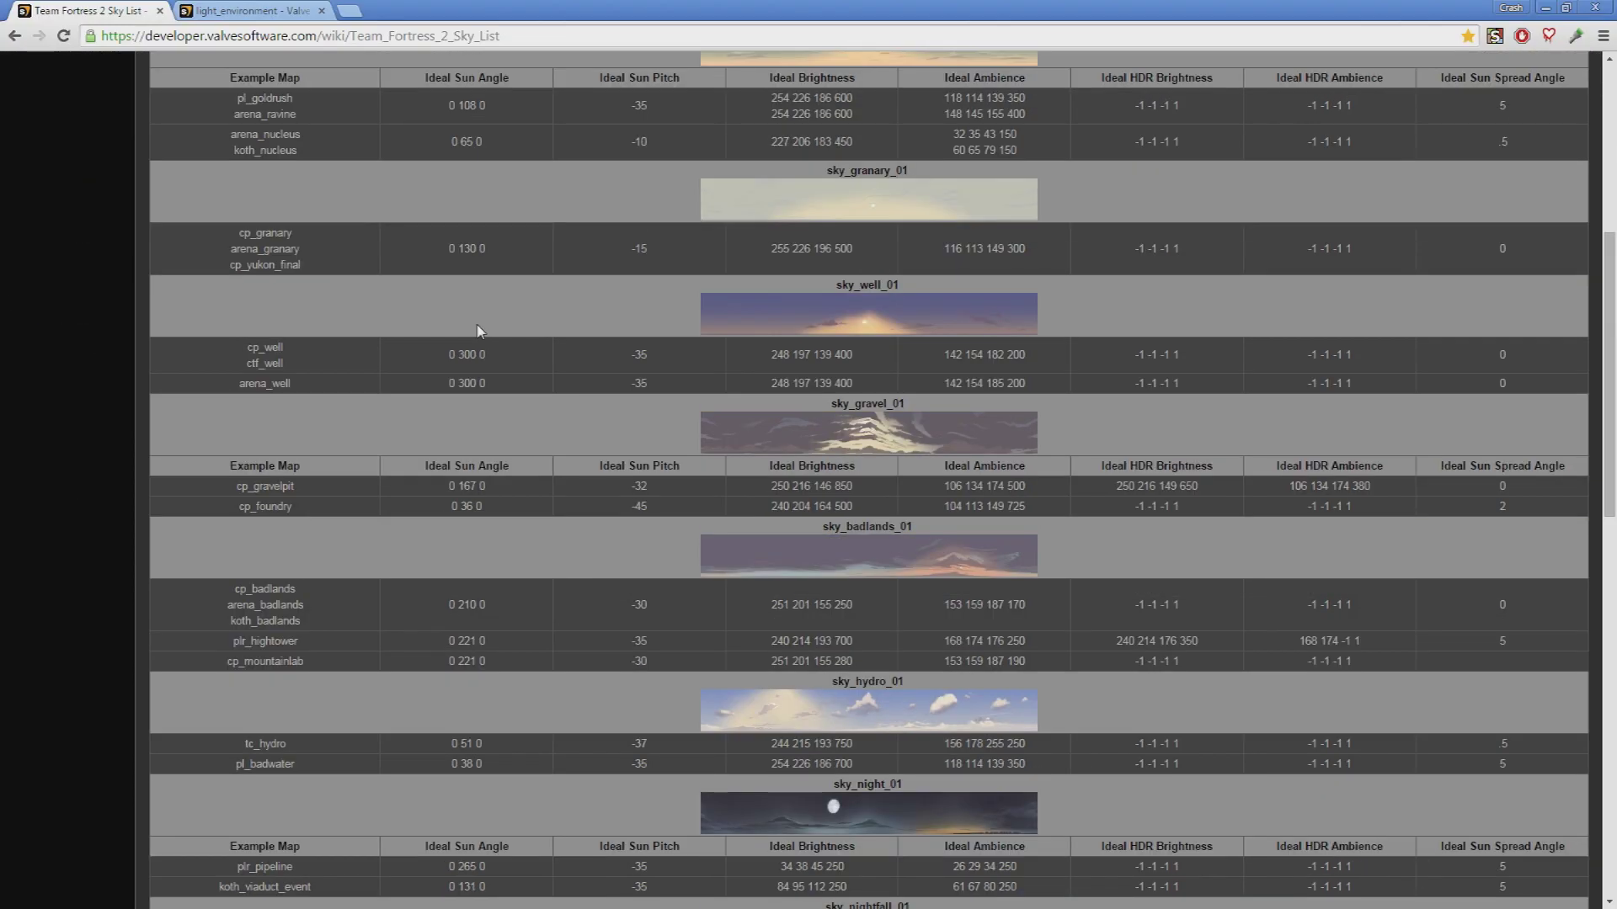
{"action": "scroll", "coordinate": [478, 330], "scroll_direction": "up", "scroll_amount": 6}
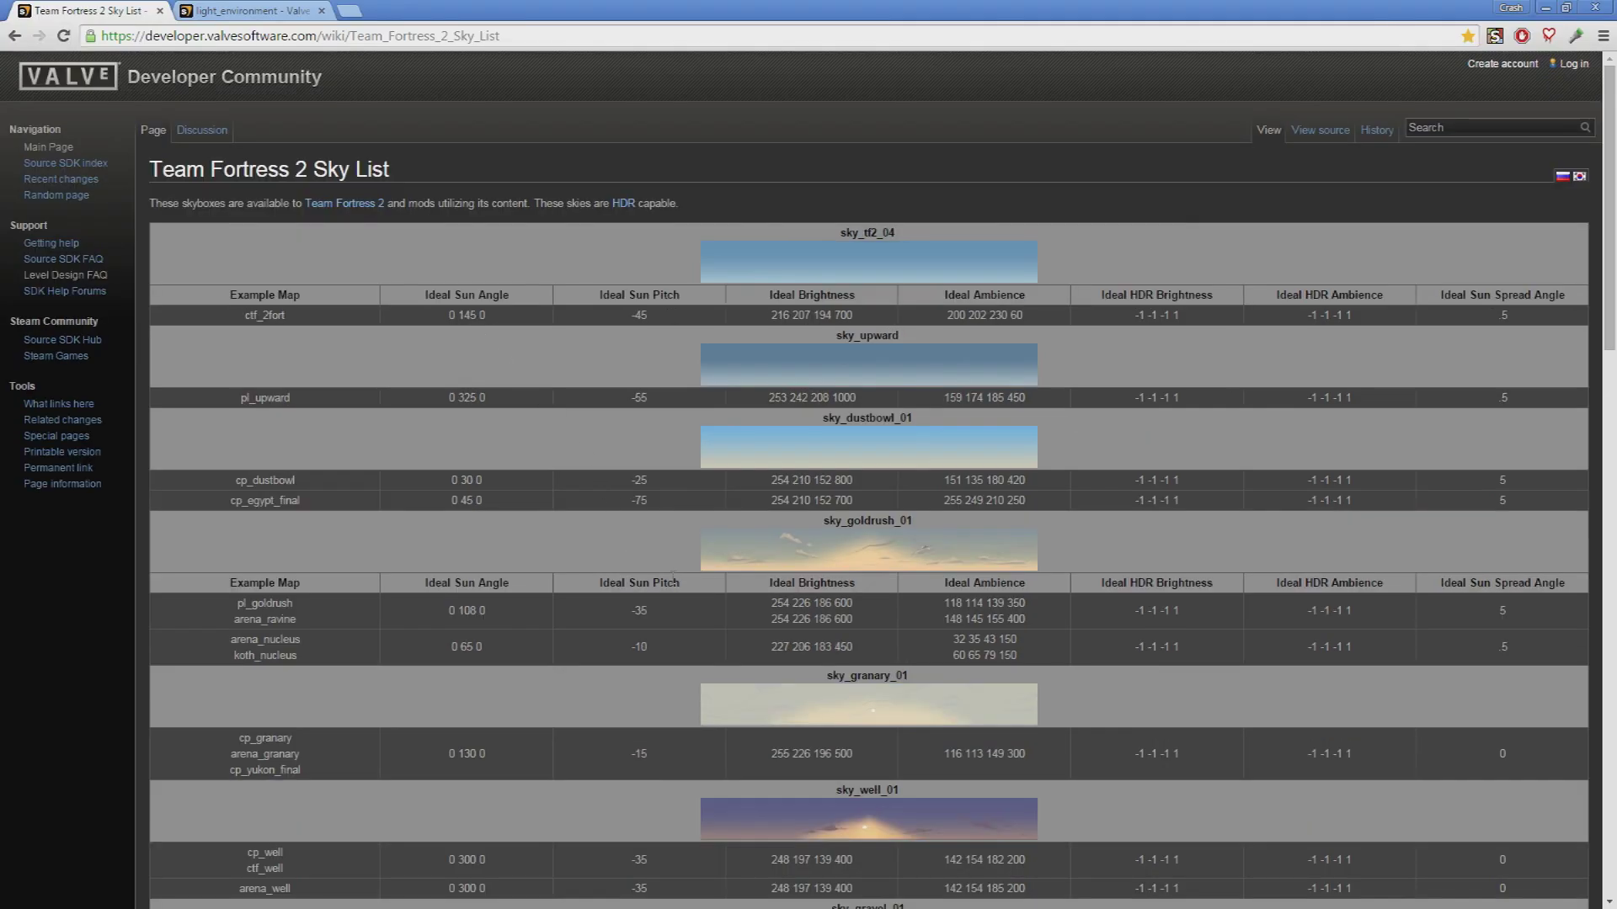
{"action": "scroll", "coordinate": [660, 517], "scroll_direction": "down", "scroll_amount": 5}
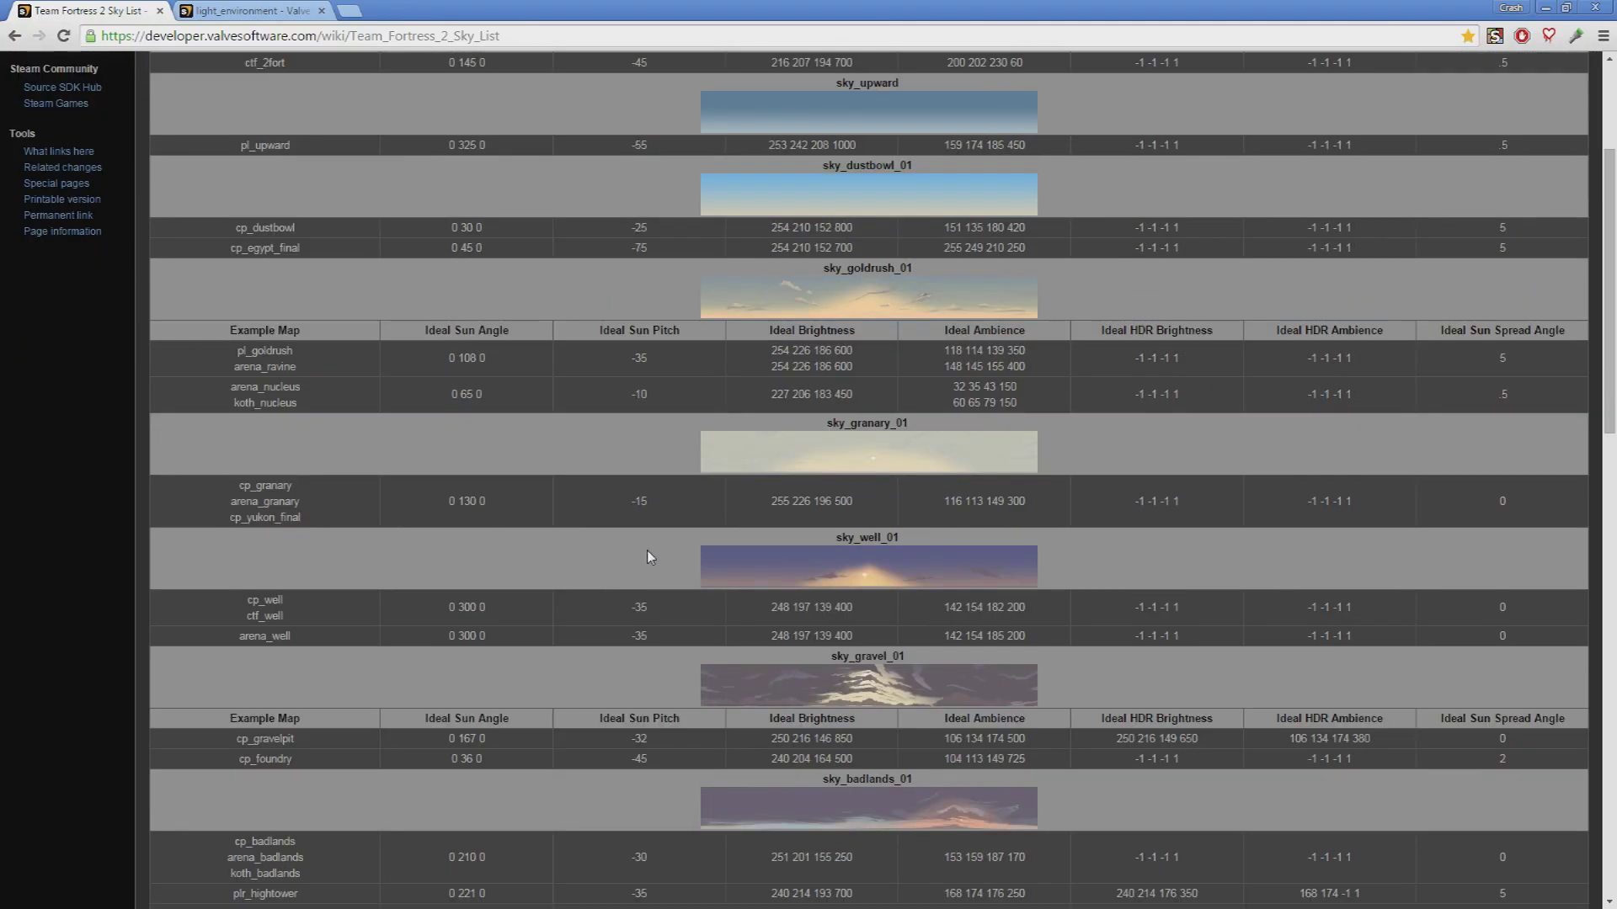
{"action": "scroll", "coordinate": [643, 559], "scroll_direction": "down", "scroll_amount": 4}
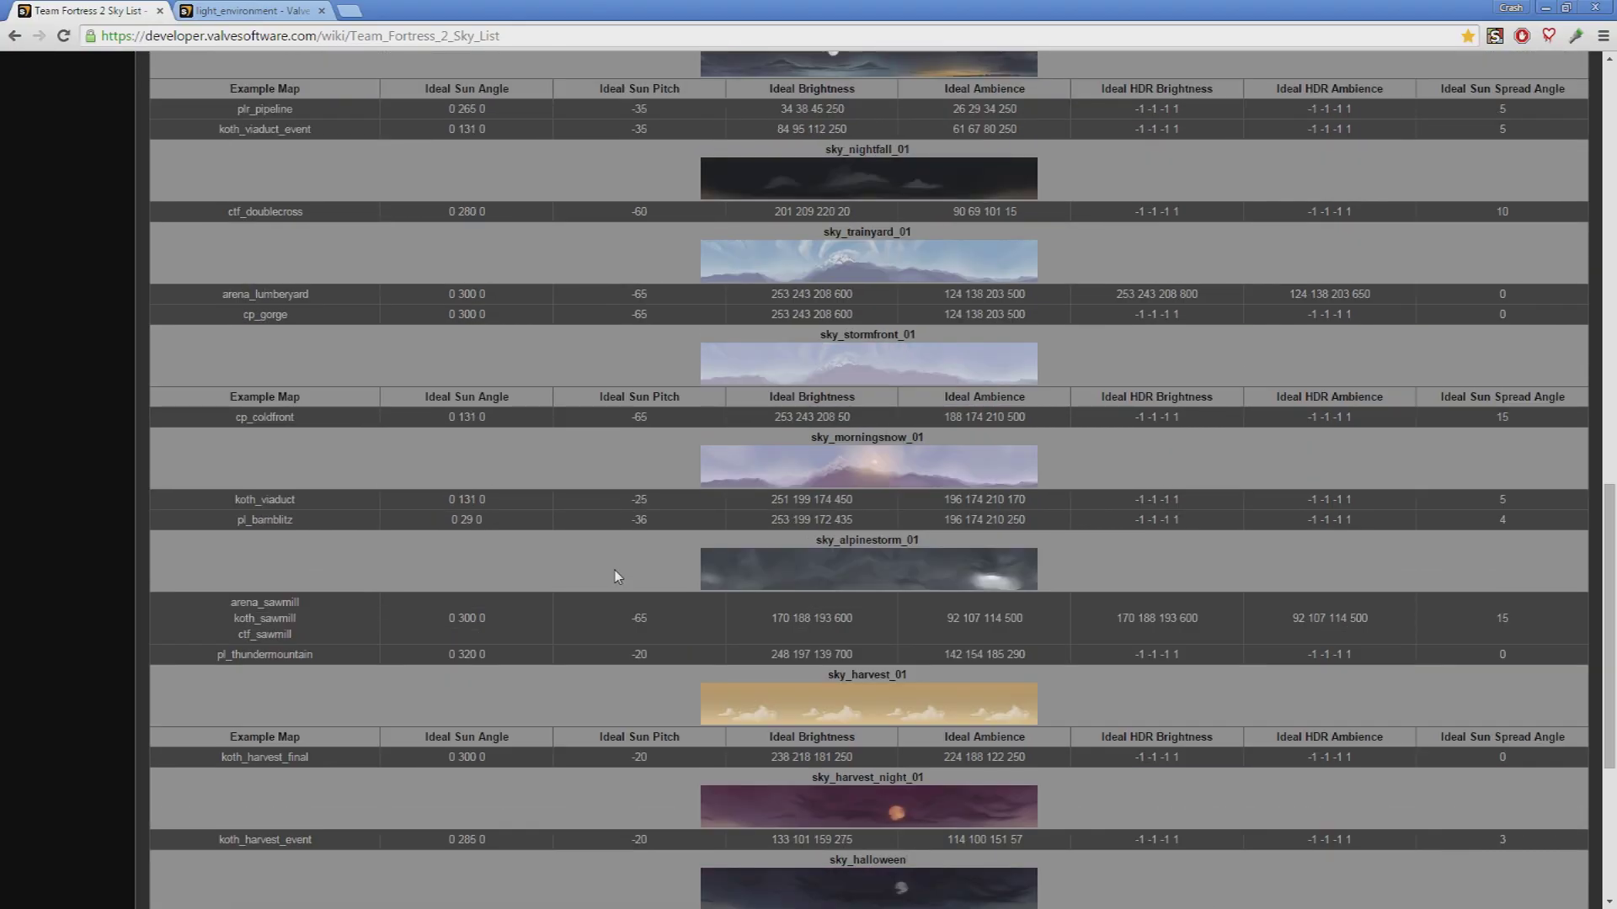
{"action": "scroll", "coordinate": [615, 572], "scroll_direction": "down", "scroll_amount": 3}
{"action": "scroll", "coordinate": [606, 596], "scroll_direction": "up", "scroll_amount": 2}
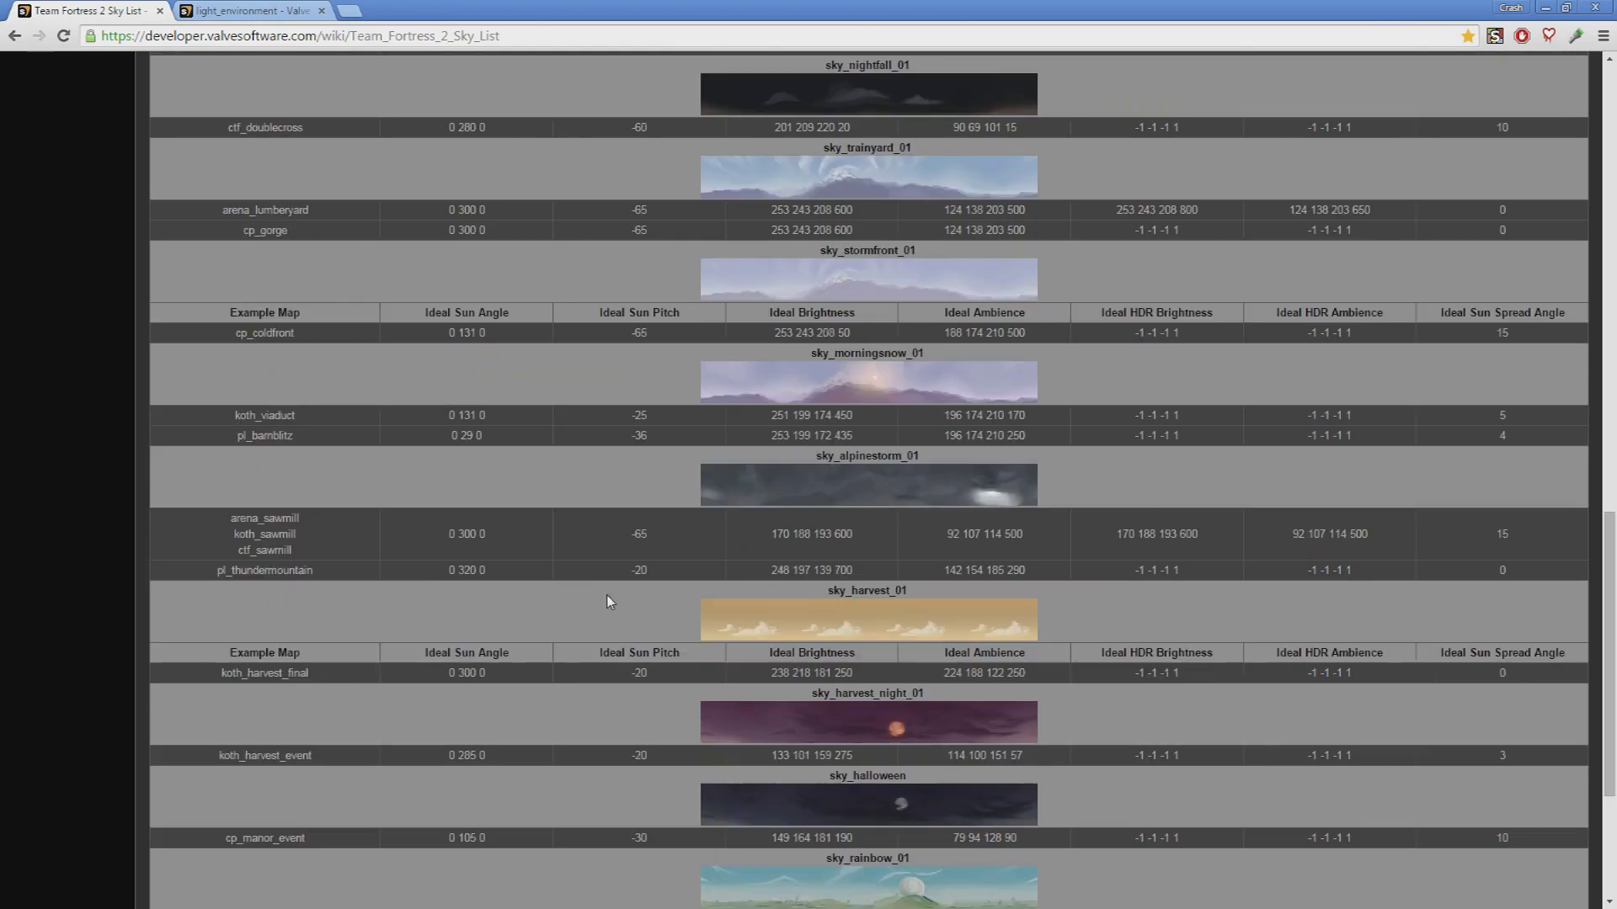
{"action": "scroll", "coordinate": [606, 598], "scroll_direction": "up", "scroll_amount": 7}
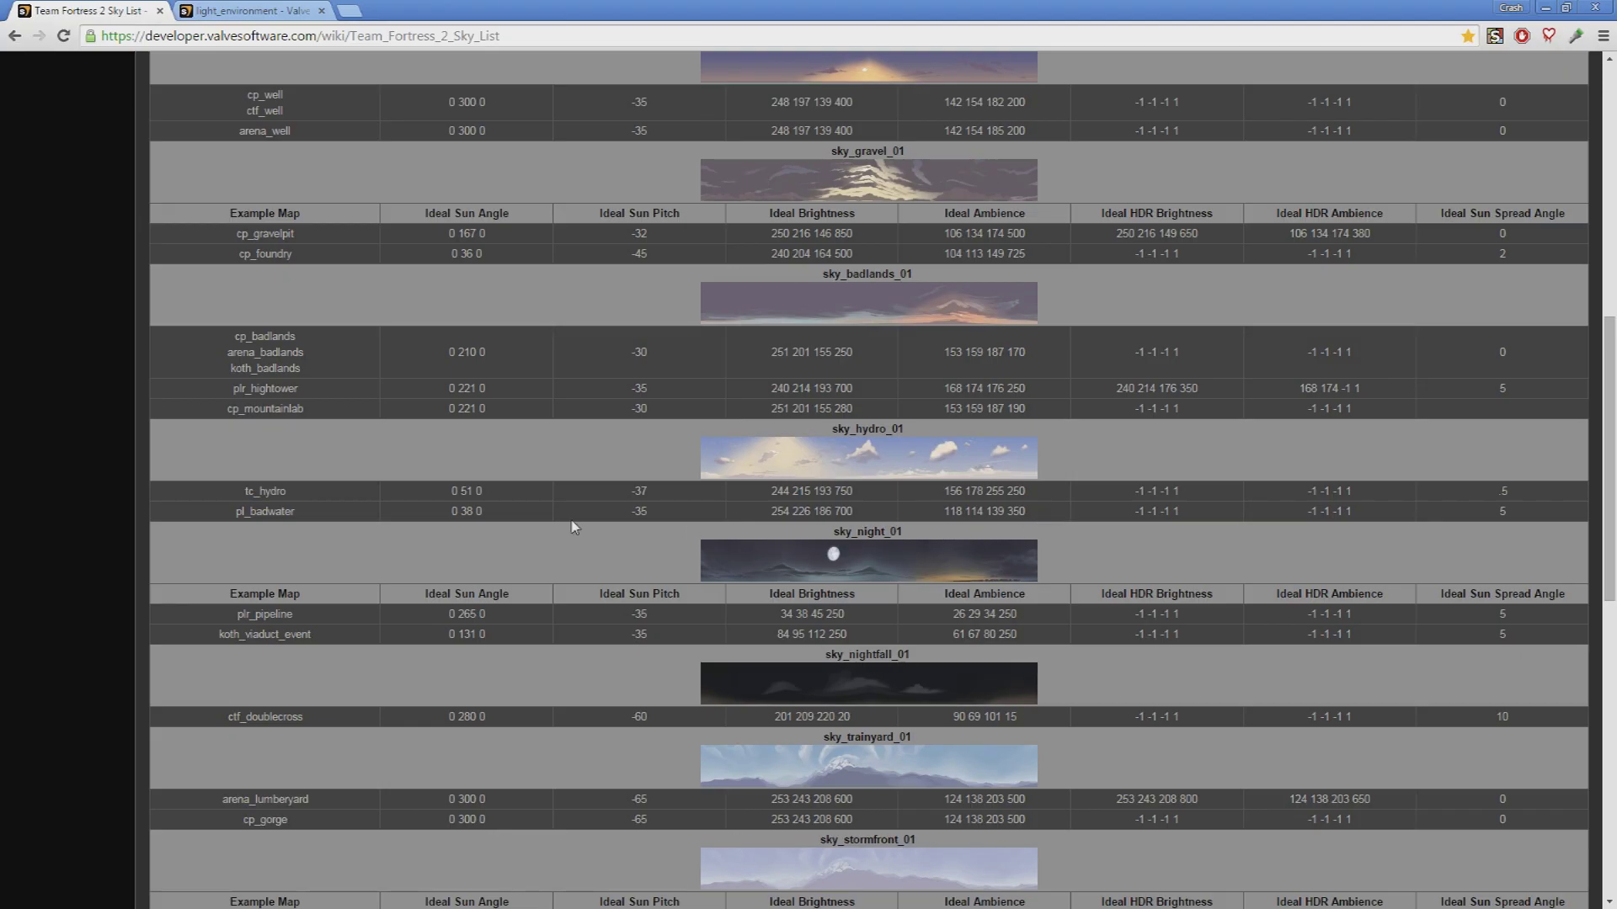
Step: Copy the sky name sky_hydro_01 from the Team Fortress 2 Sky List
{"action": "double_click", "coordinate": [283, 491]}
{"action": "left_click", "coordinate": [261, 480]}
{"action": "left_click_drag", "start_coordinate": [923, 430], "coordinate": [830, 432]}
{"action": "key", "text": "ctrl+c"}
{"action": "right_click", "coordinate": [840, 430]}
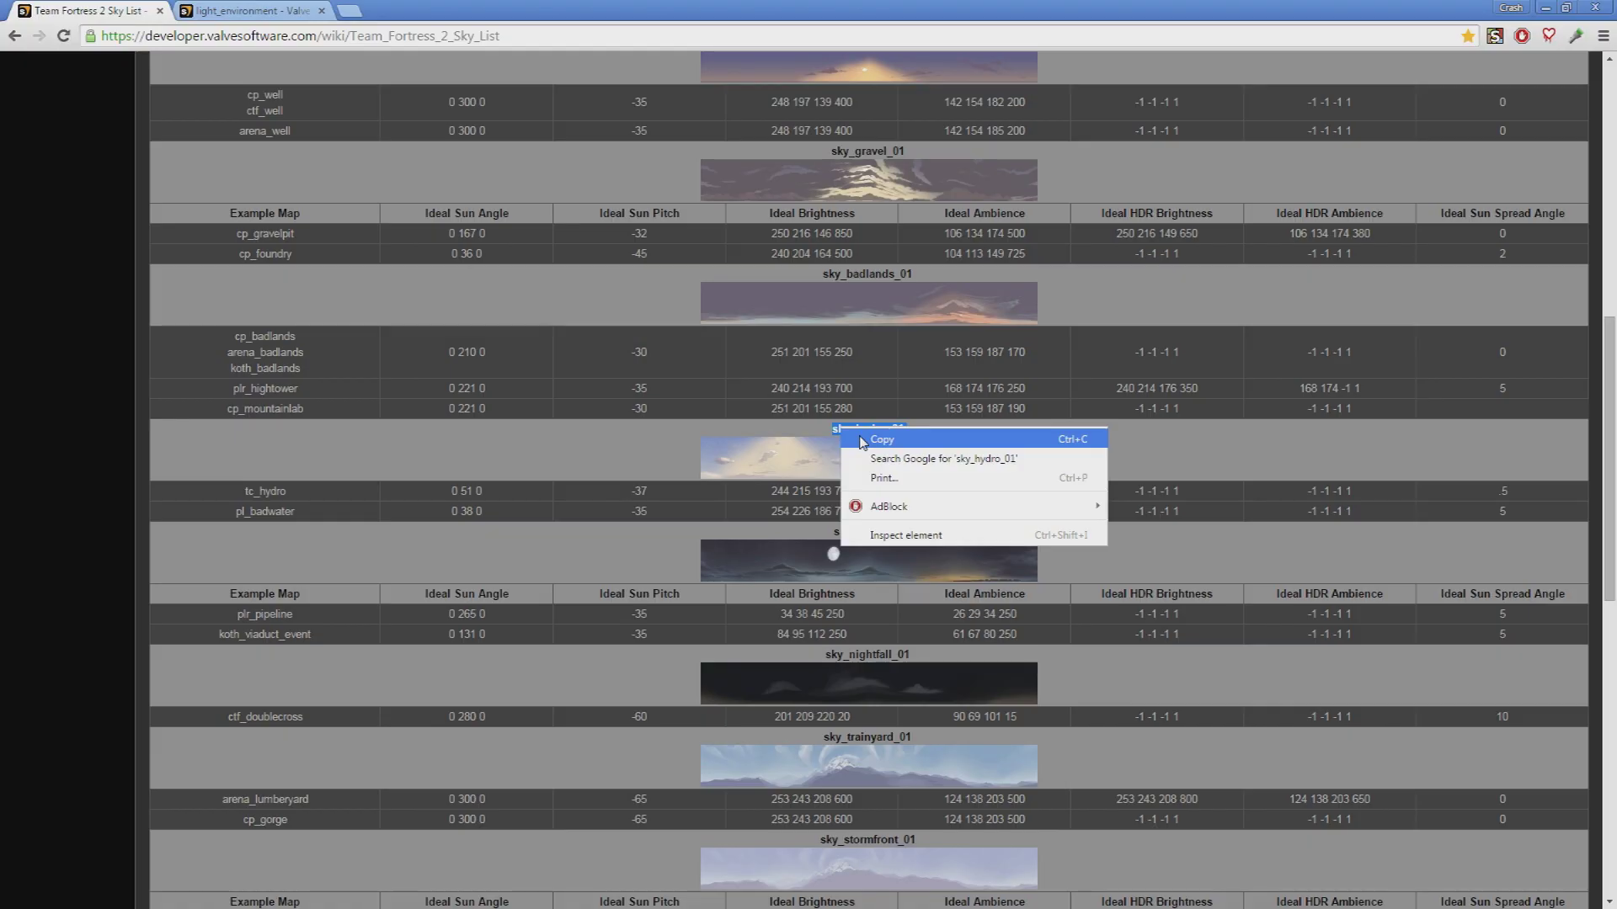
{"action": "left_click", "coordinate": [867, 434]}
Step: Switch back to Hammer, set the map's SkyBox Texture Name to sky_hydro_01, apply it and clear the selection
{"action": "key", "text": "alt+Tab"}
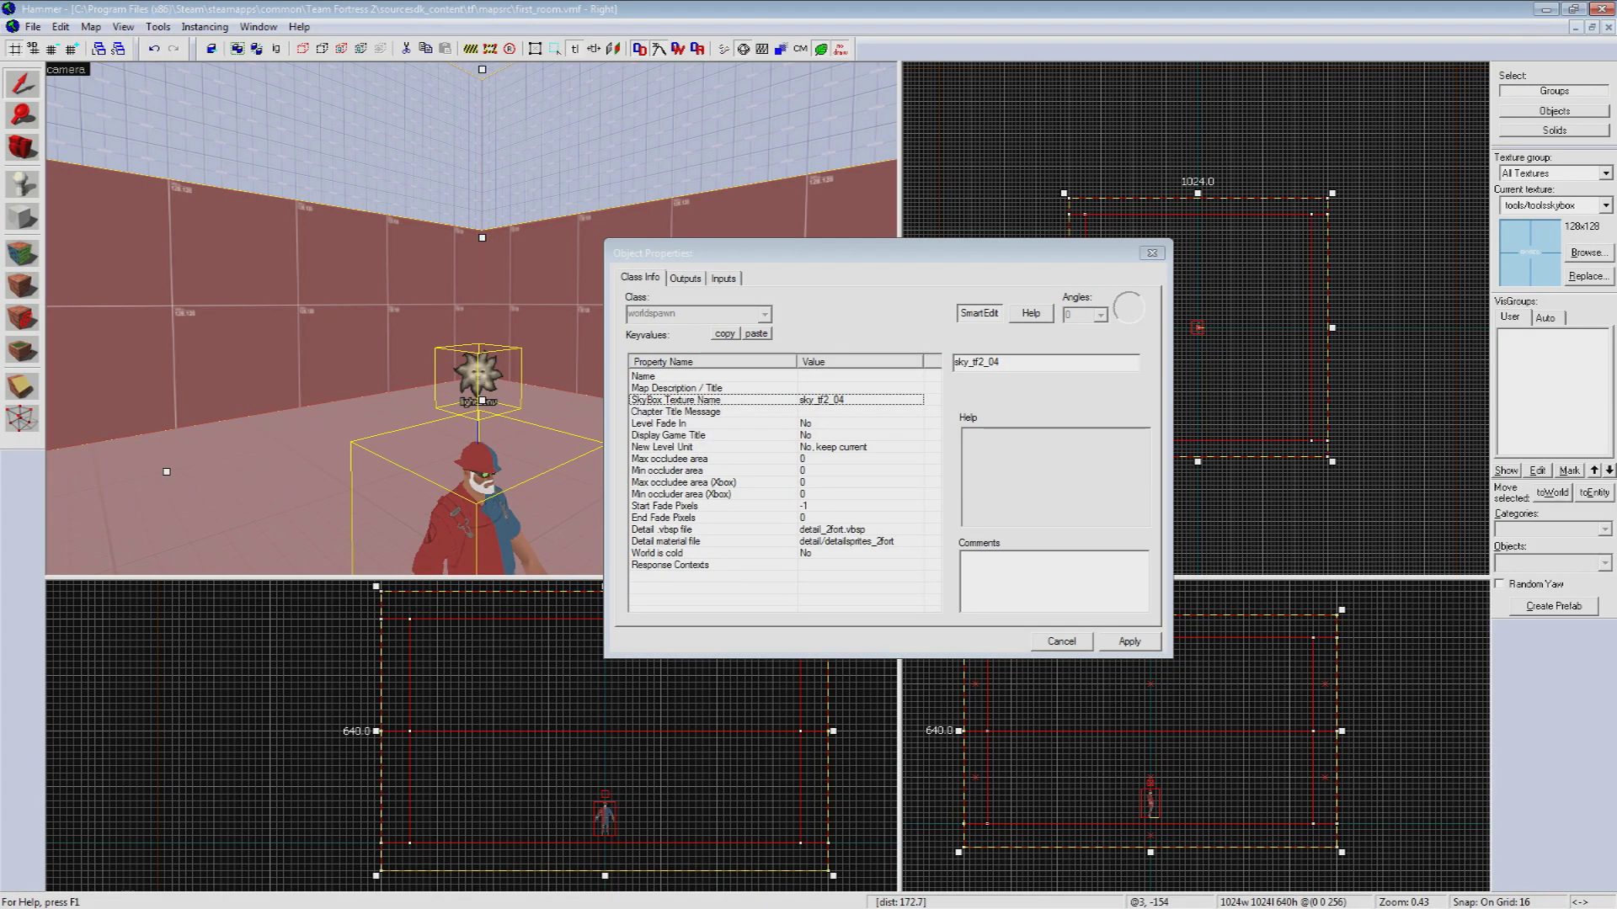
{"action": "key", "text": "ctrl+v"}
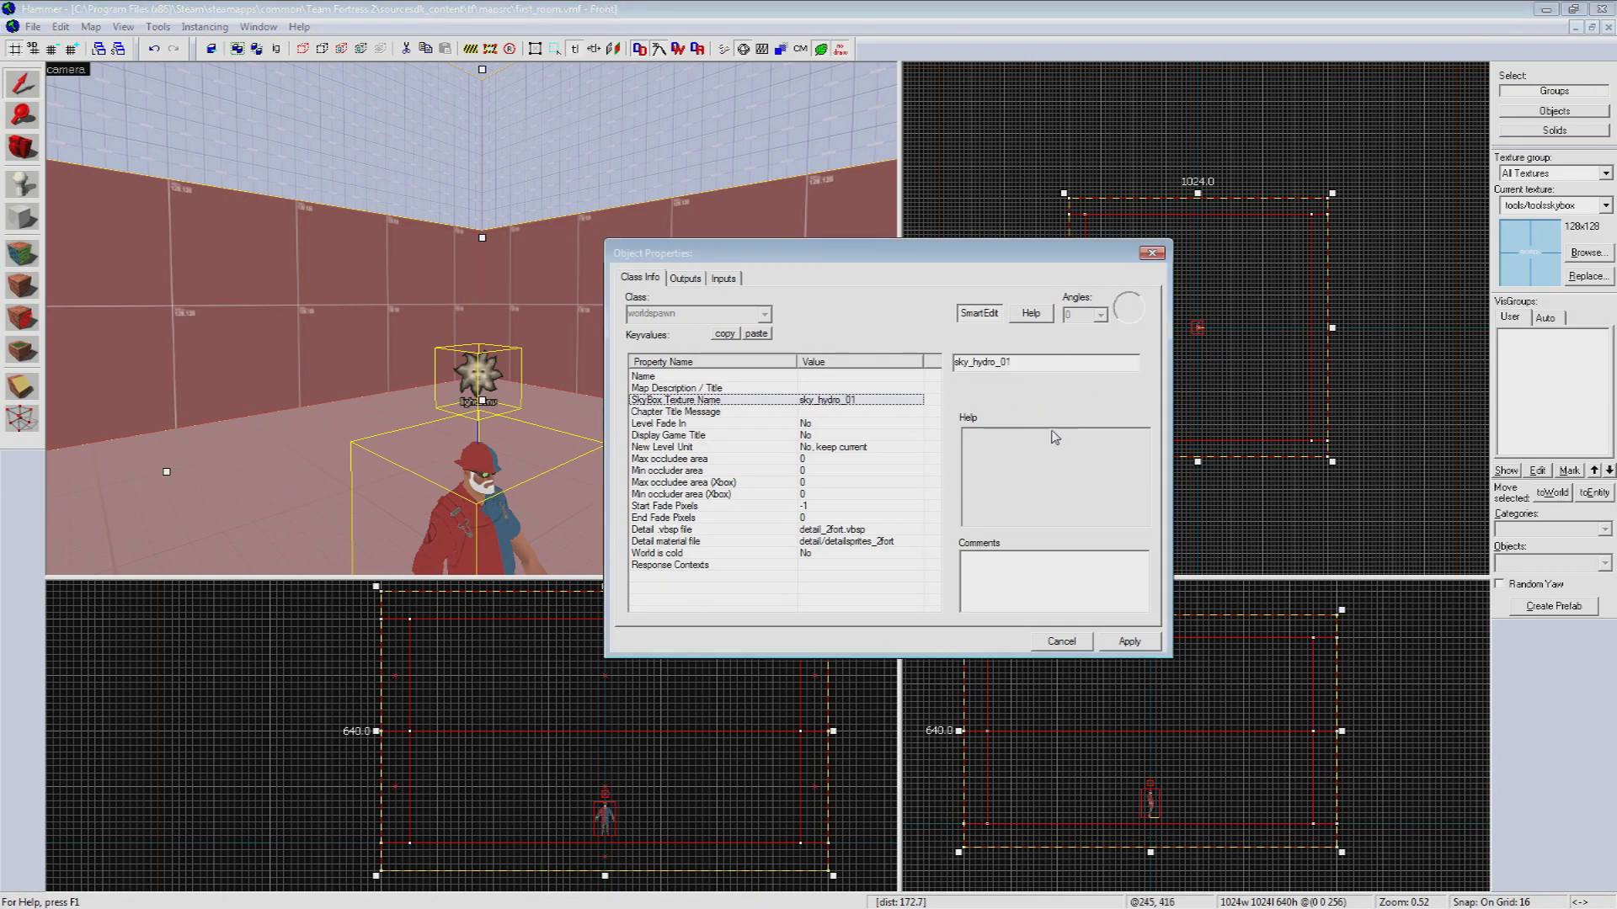
{"action": "left_click", "coordinate": [1130, 641]}
{"action": "key", "text": "Escape"}
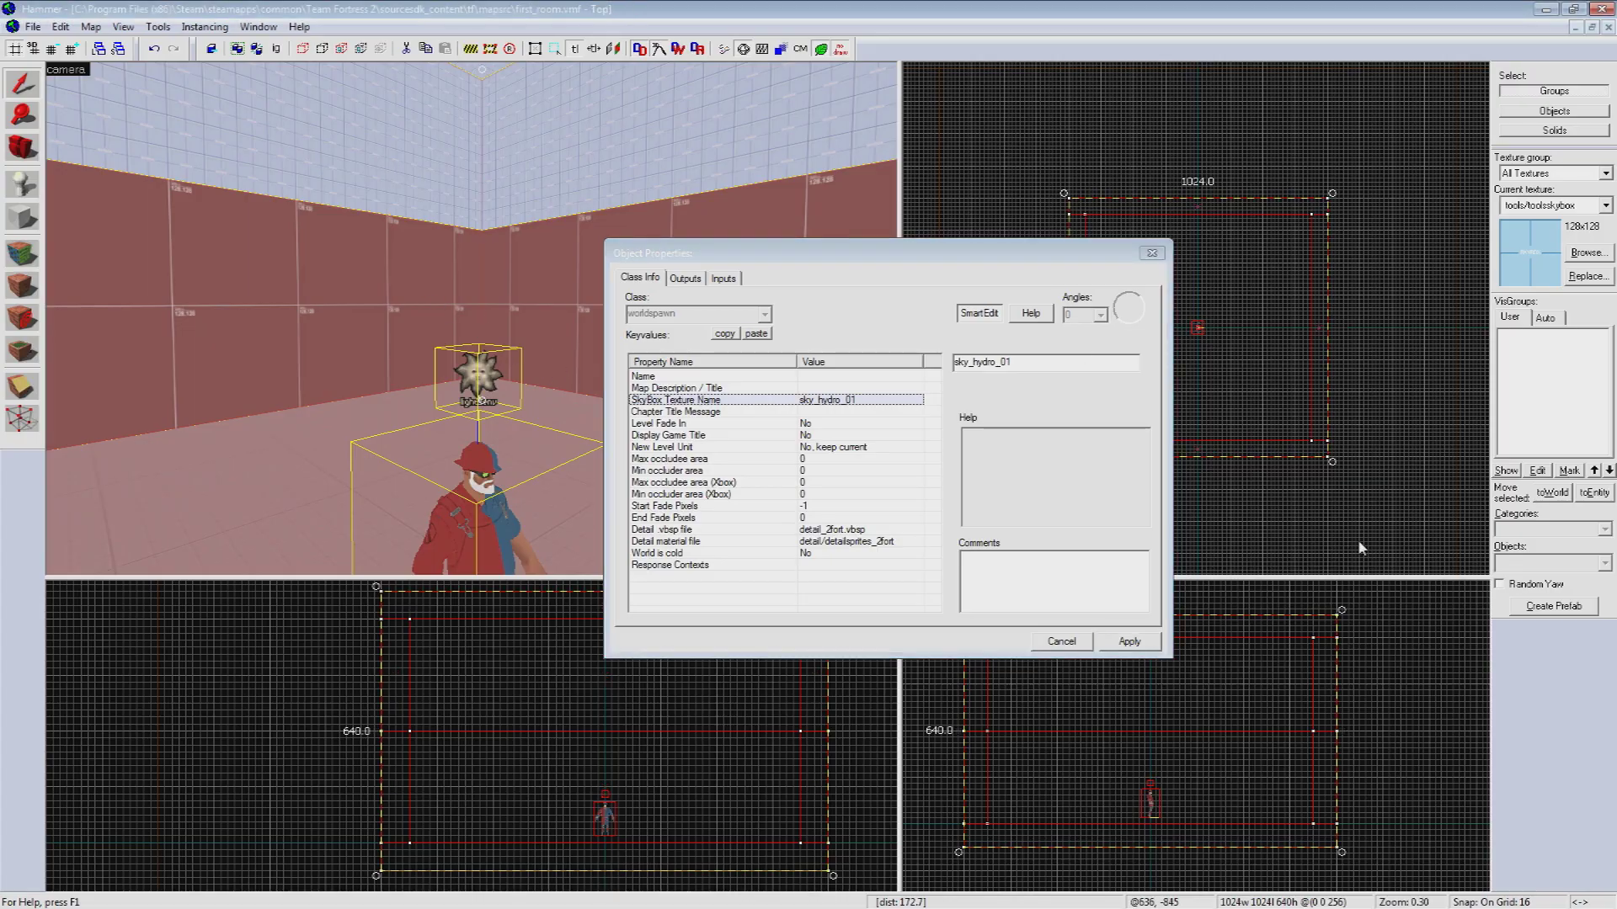
Step: Select the light_environment above the player spawn and set its Pitch Yaw Roll to 0 51 0 and its Pitch to -37
{"action": "left_click", "coordinate": [492, 373]}
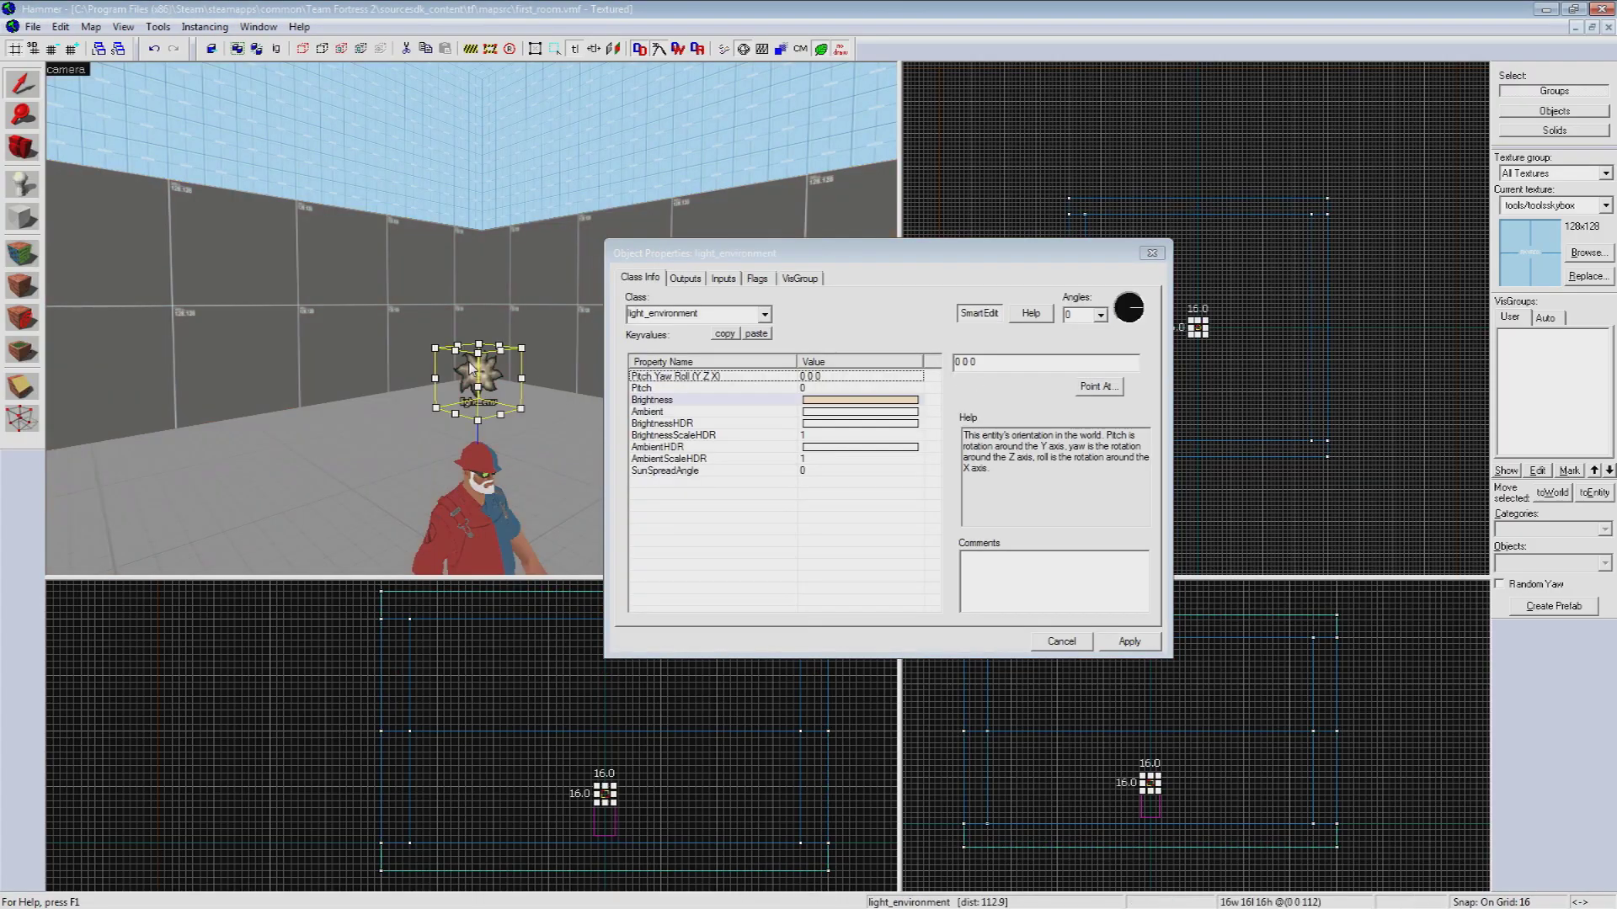
{"action": "left_click", "coordinate": [828, 379]}
{"action": "key", "text": "BackSpace"}
{"action": "type", "text": "51"}
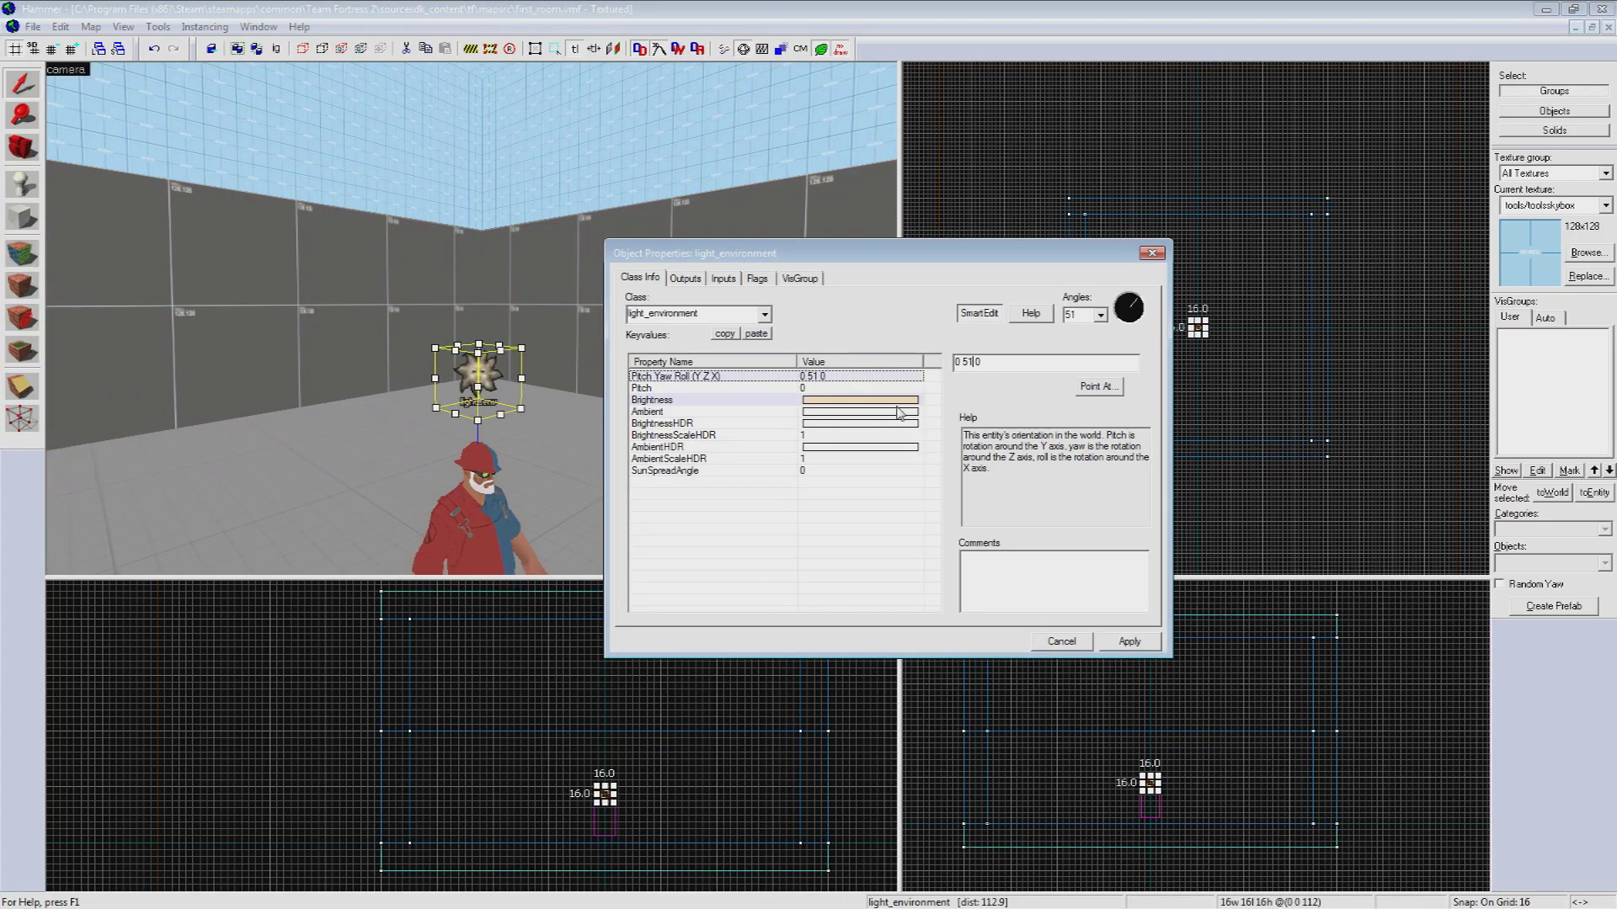
{"action": "left_click", "coordinate": [835, 389]}
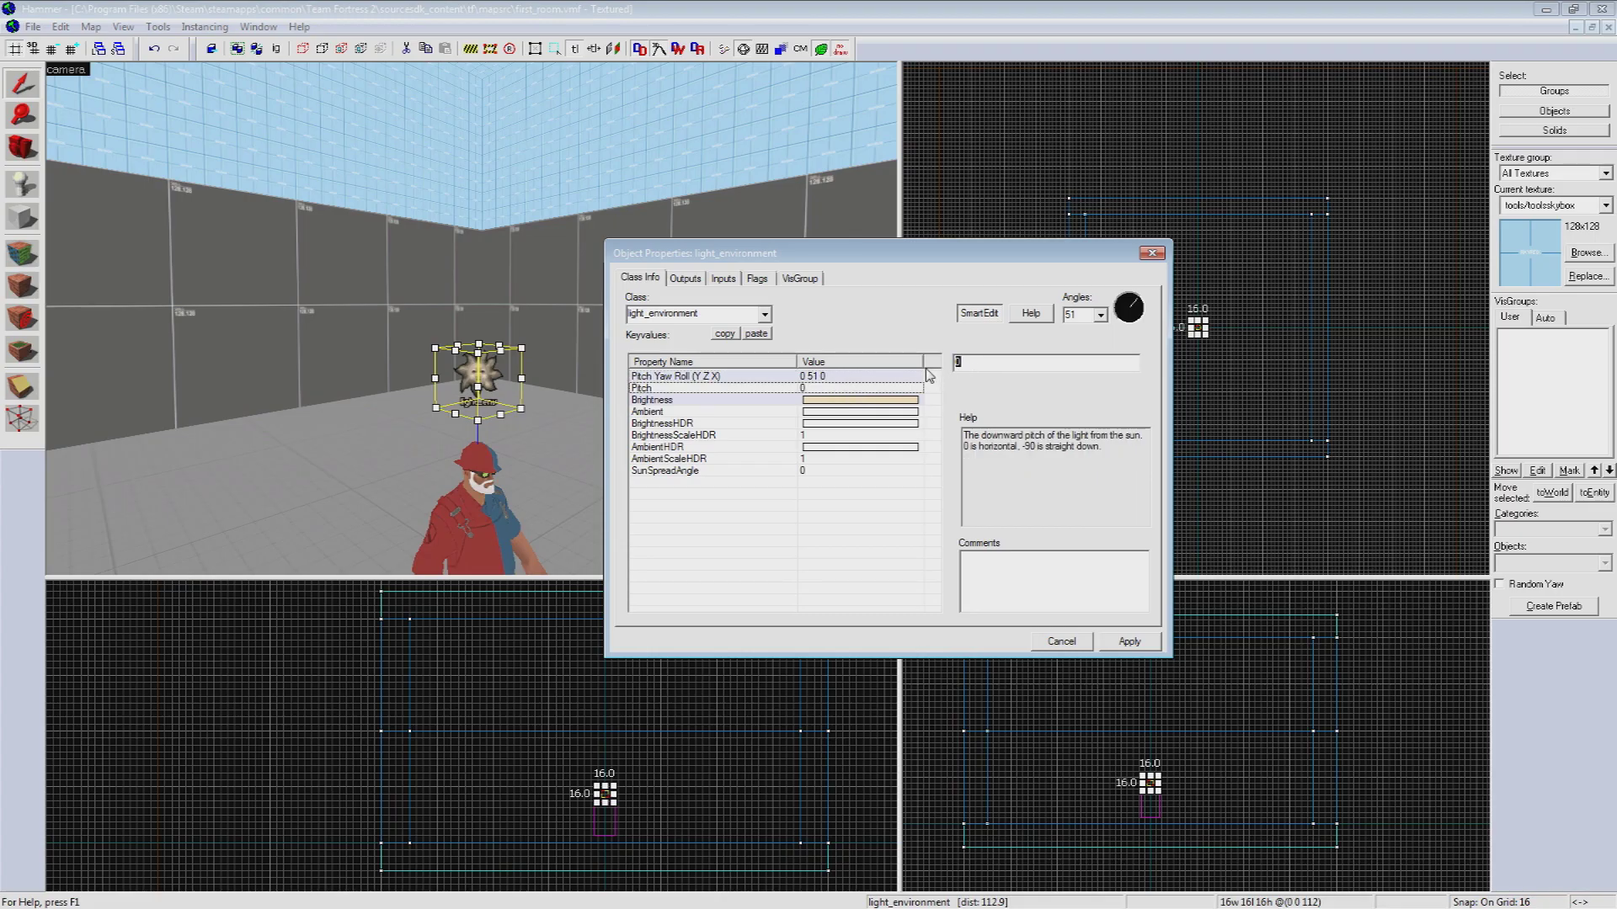
{"action": "type", "text": "-37"}
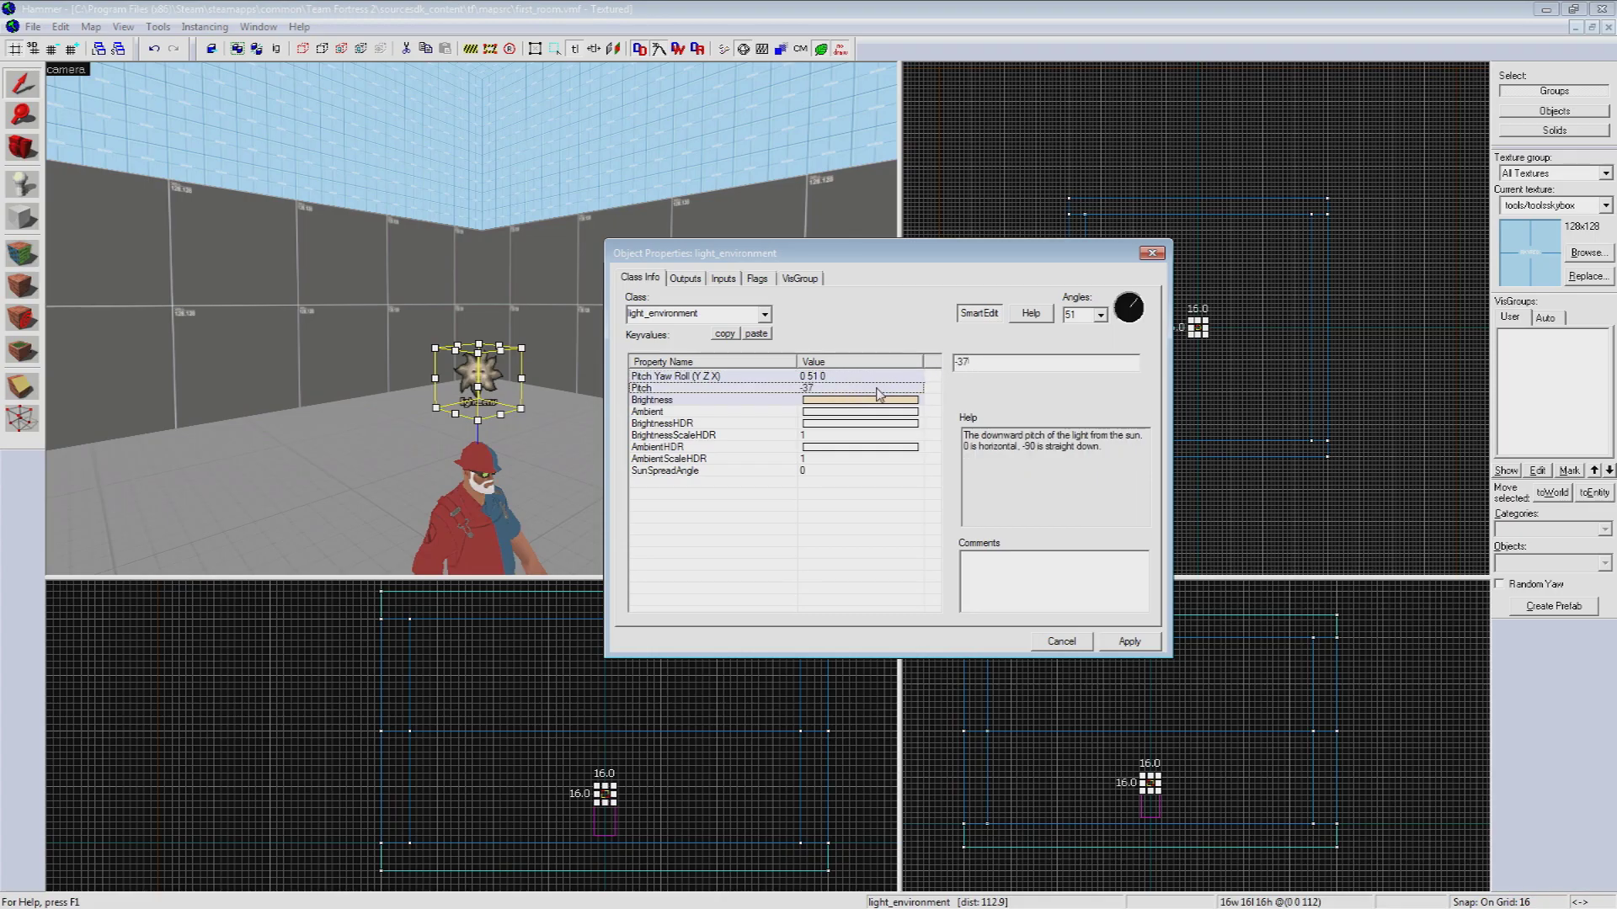
{"action": "left_click", "coordinate": [876, 401]}
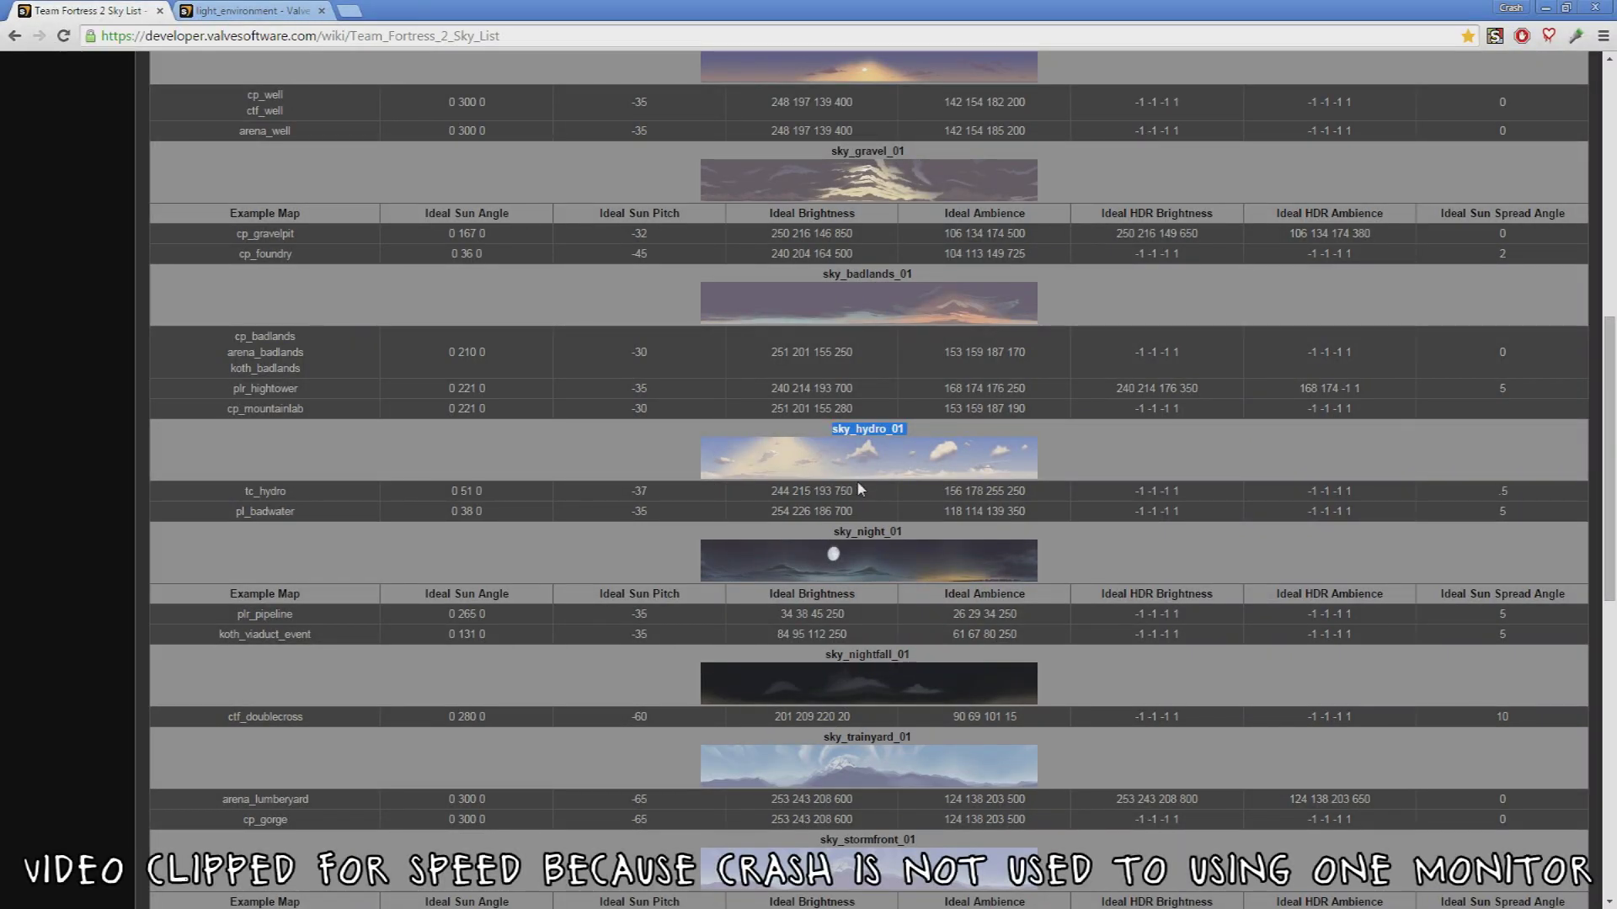
{"action": "left_click_drag", "start_coordinate": [856, 490], "coordinate": [770, 493]}
{"action": "key", "text": "ctrl+c"}
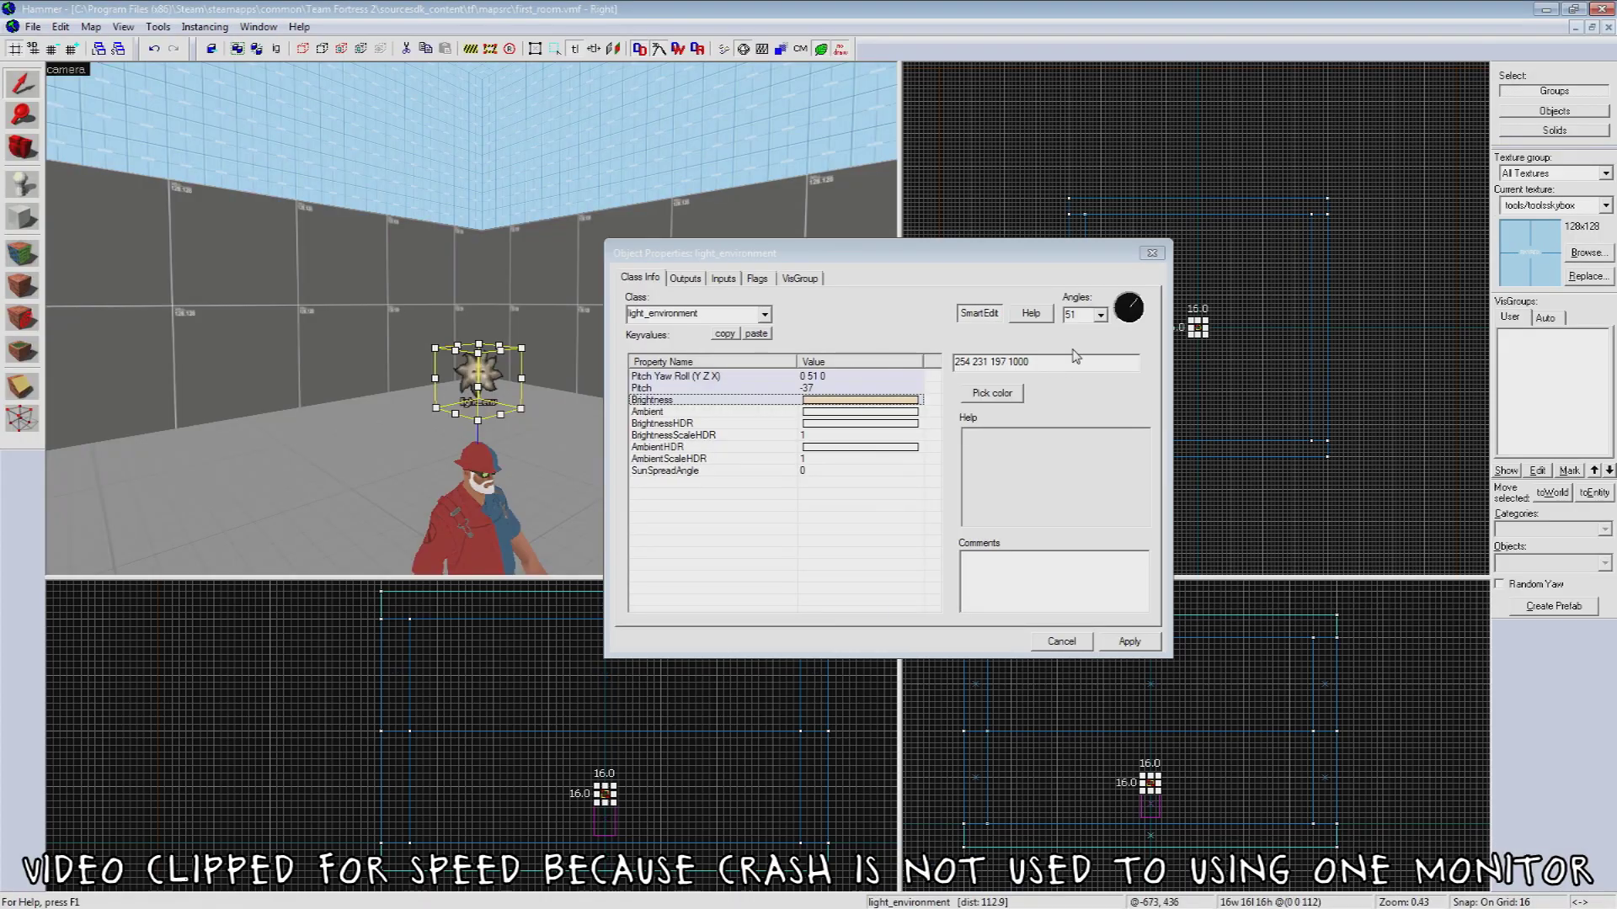
{"action": "left_click", "coordinate": [1076, 360]}
{"action": "key", "text": "ctrl+v"}
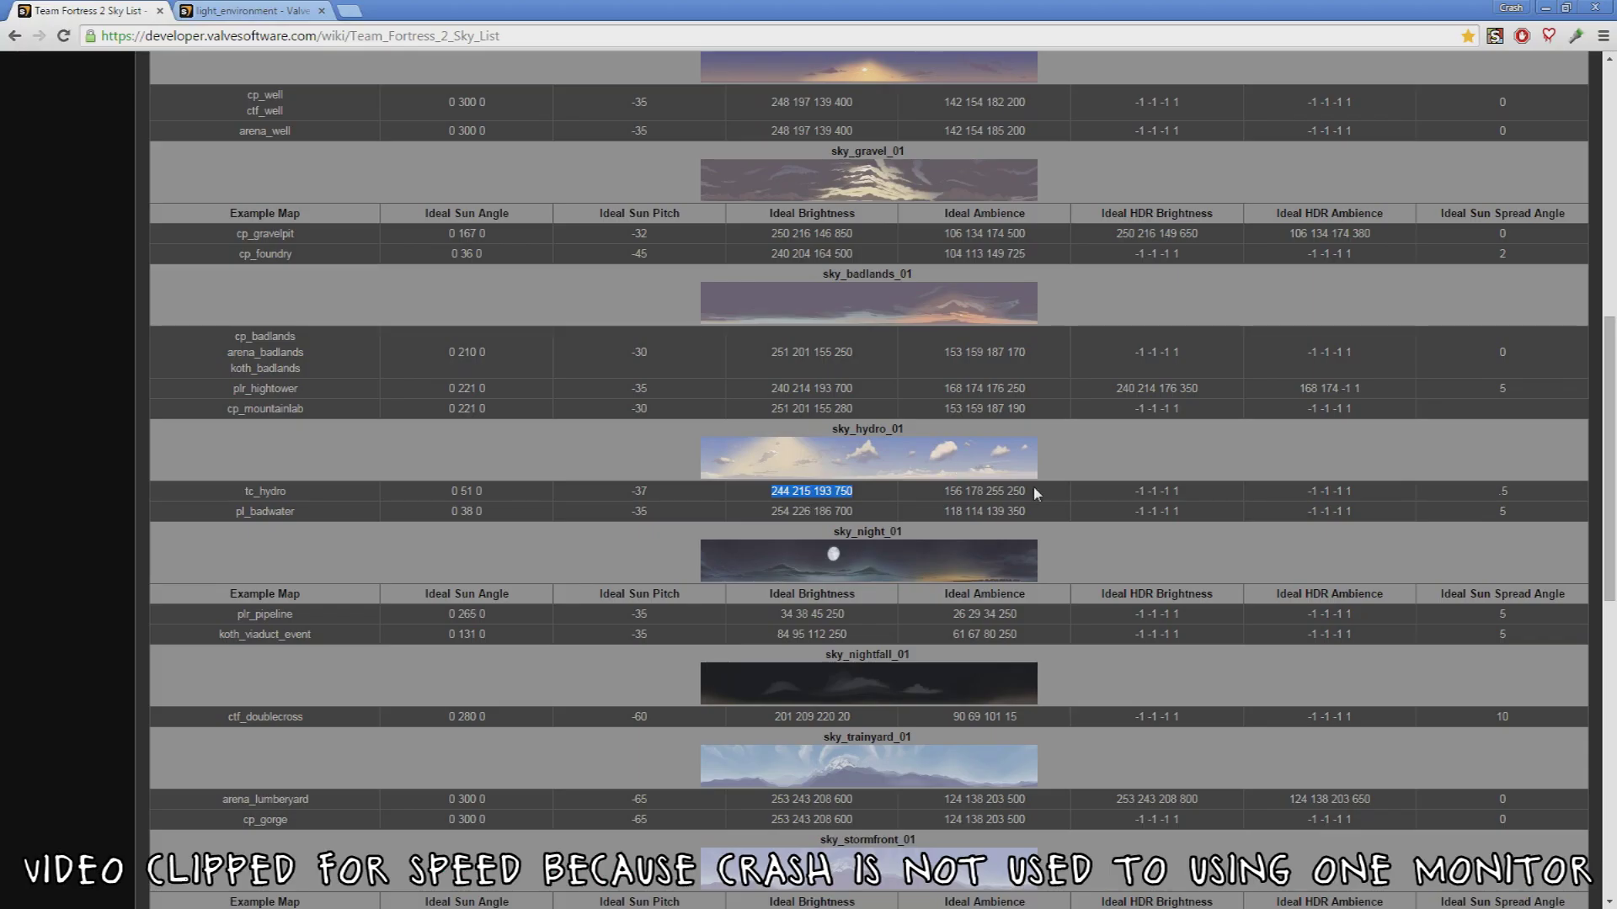
{"action": "left_click_drag", "start_coordinate": [1028, 489], "coordinate": [944, 497]}
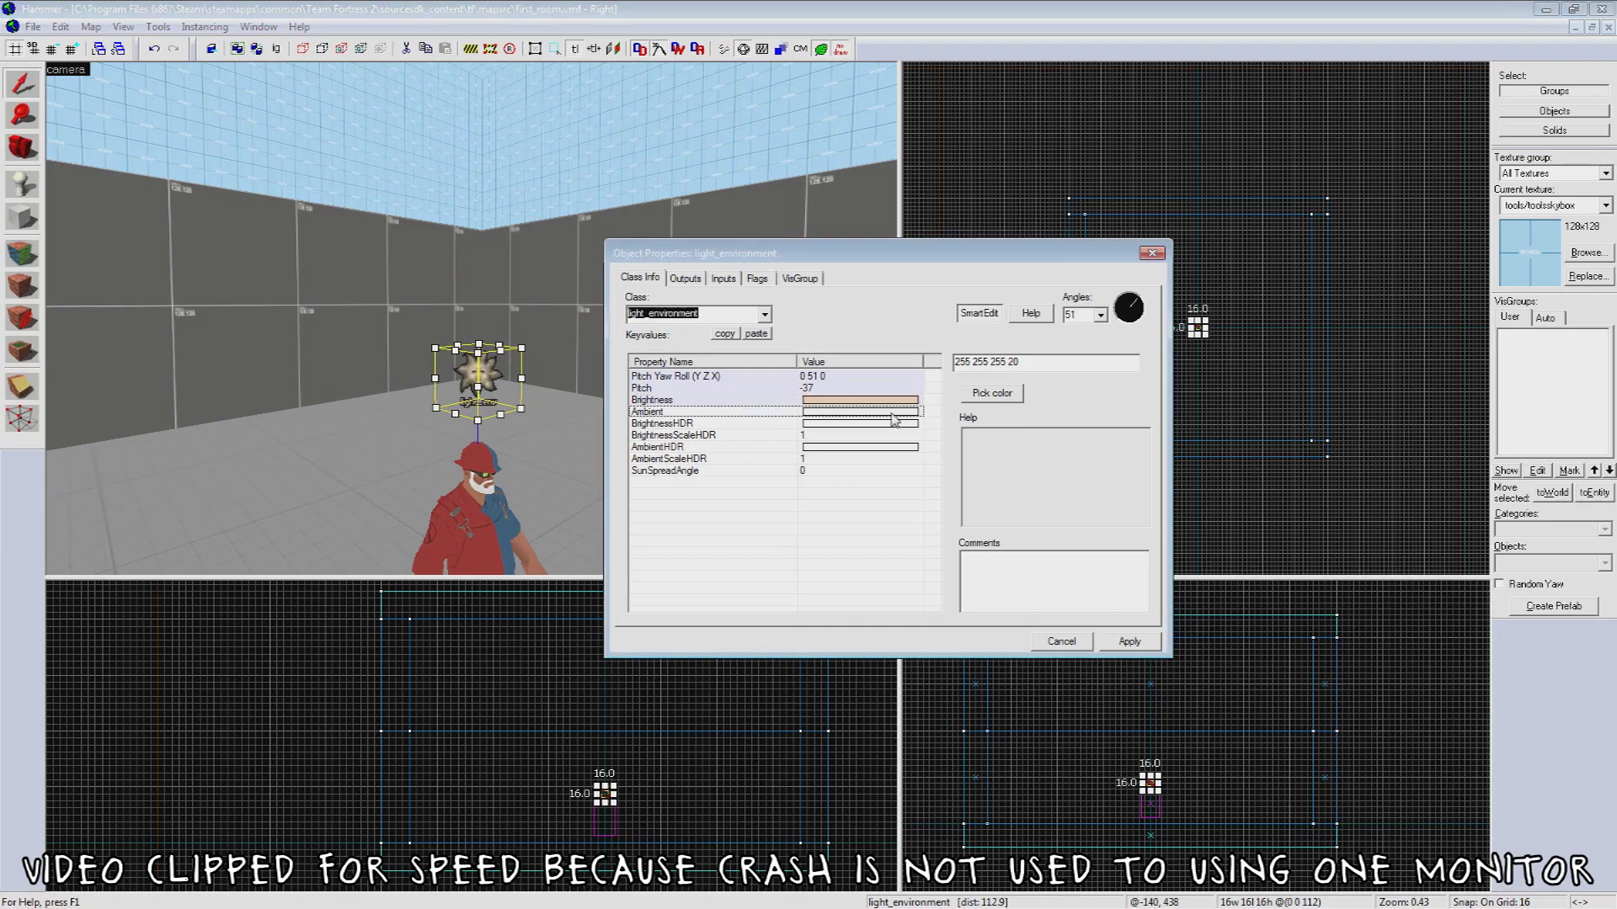
{"action": "key", "text": "ctrl+v"}
{"action": "left_click", "coordinate": [1129, 648]}
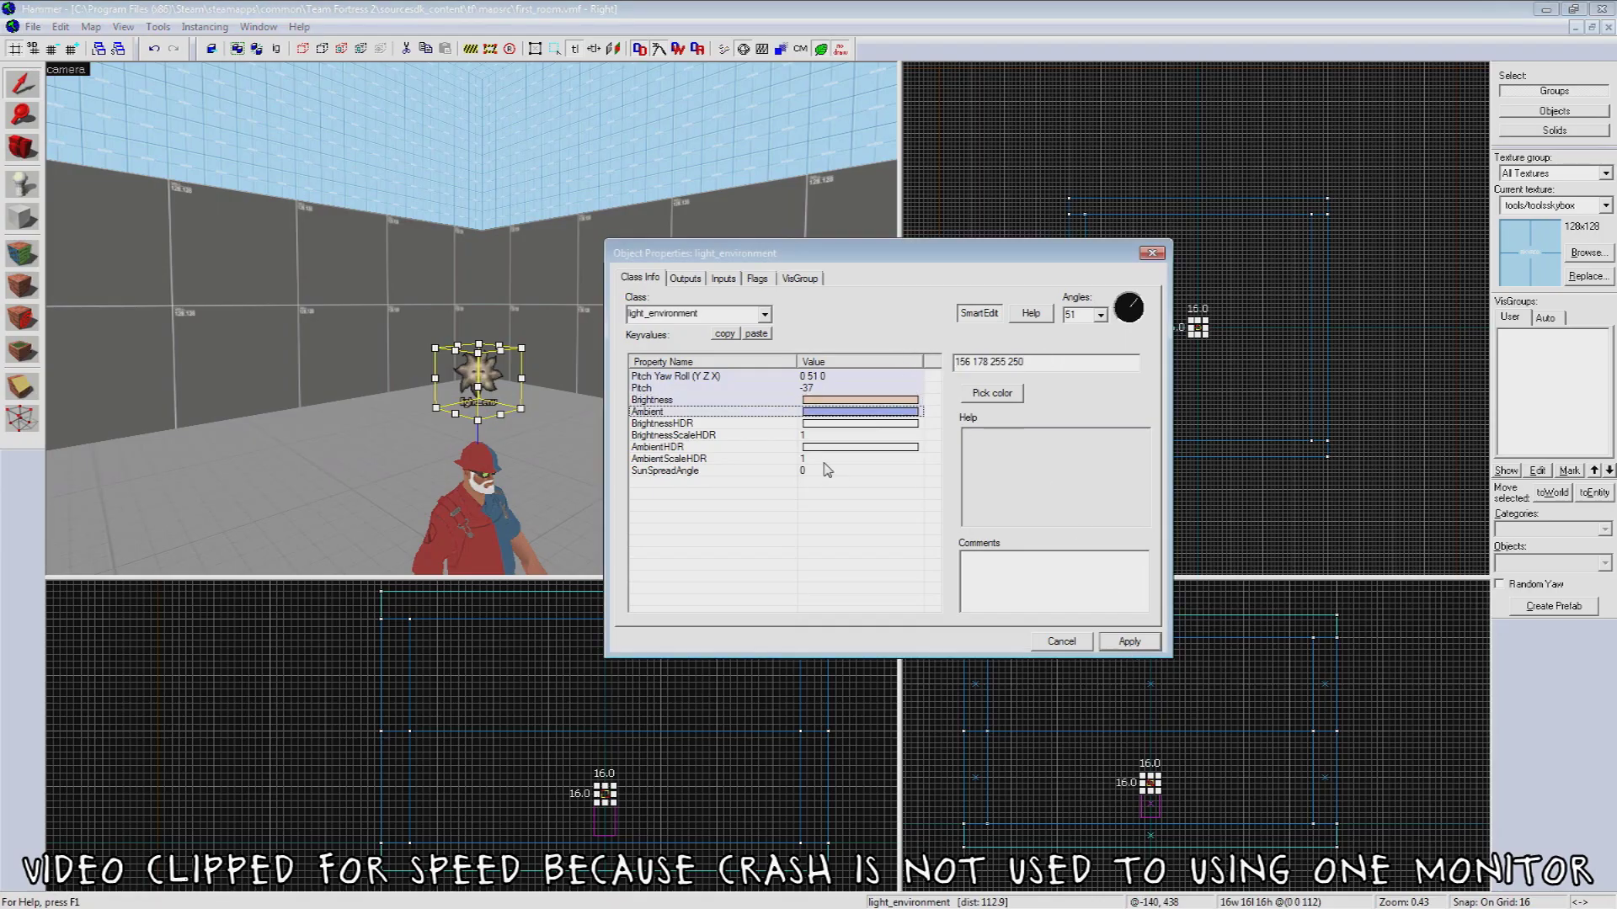
Step: Set the light_environment's SunSpreadAngle to .5 and apply the change
{"action": "left_click", "coordinate": [826, 469]}
{"action": "key", "text": "BackSpace"}
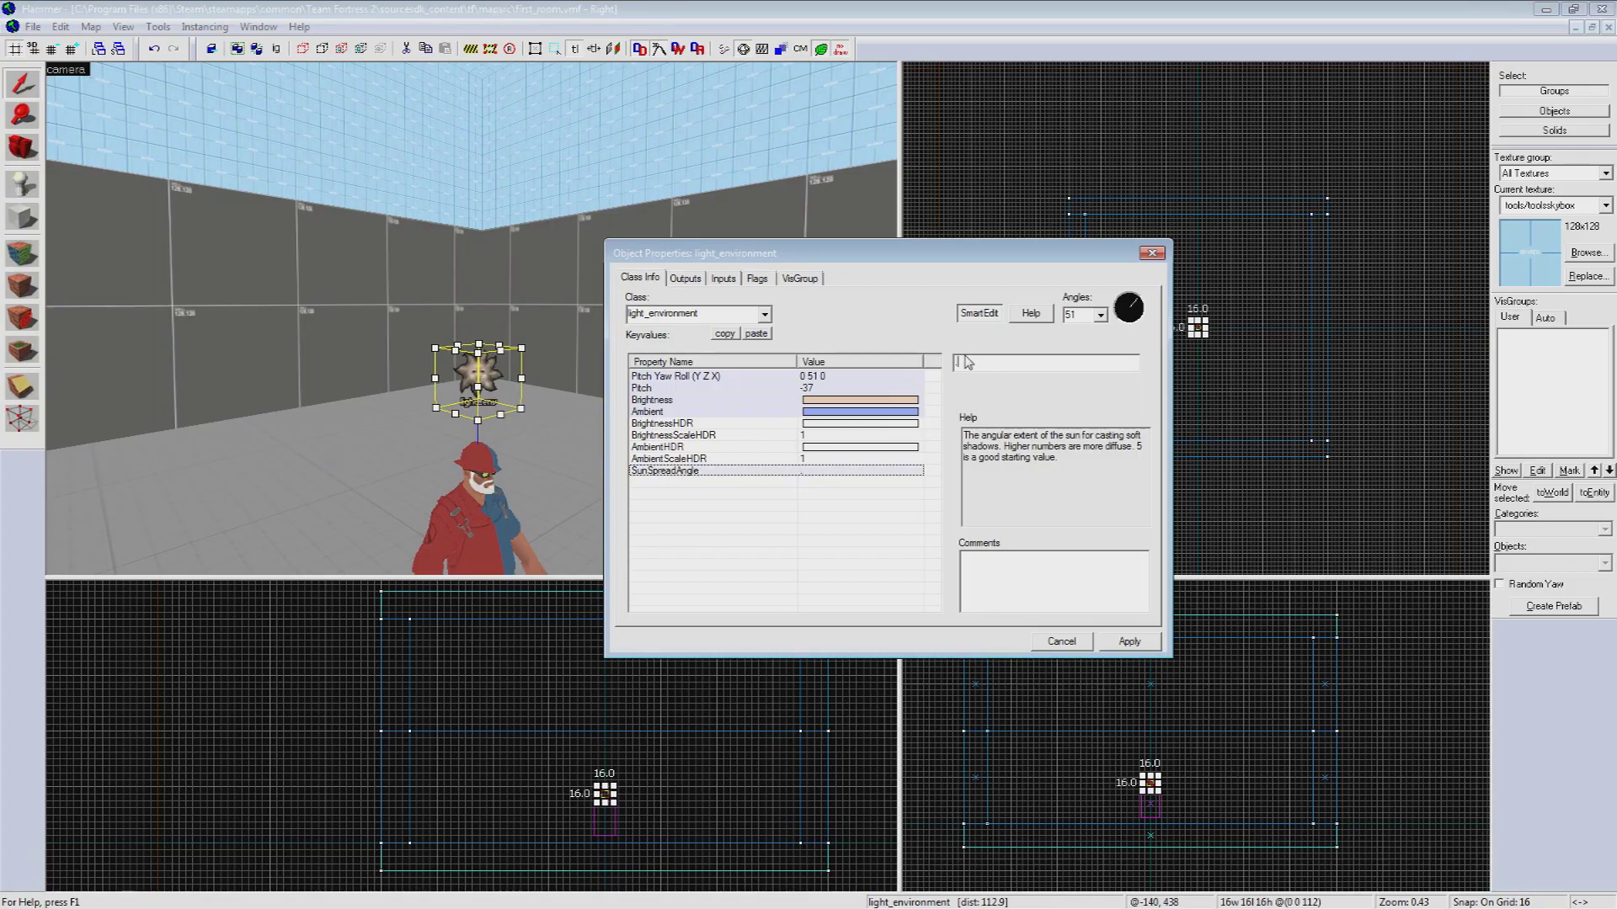
{"action": "left_click", "coordinate": [1141, 643]}
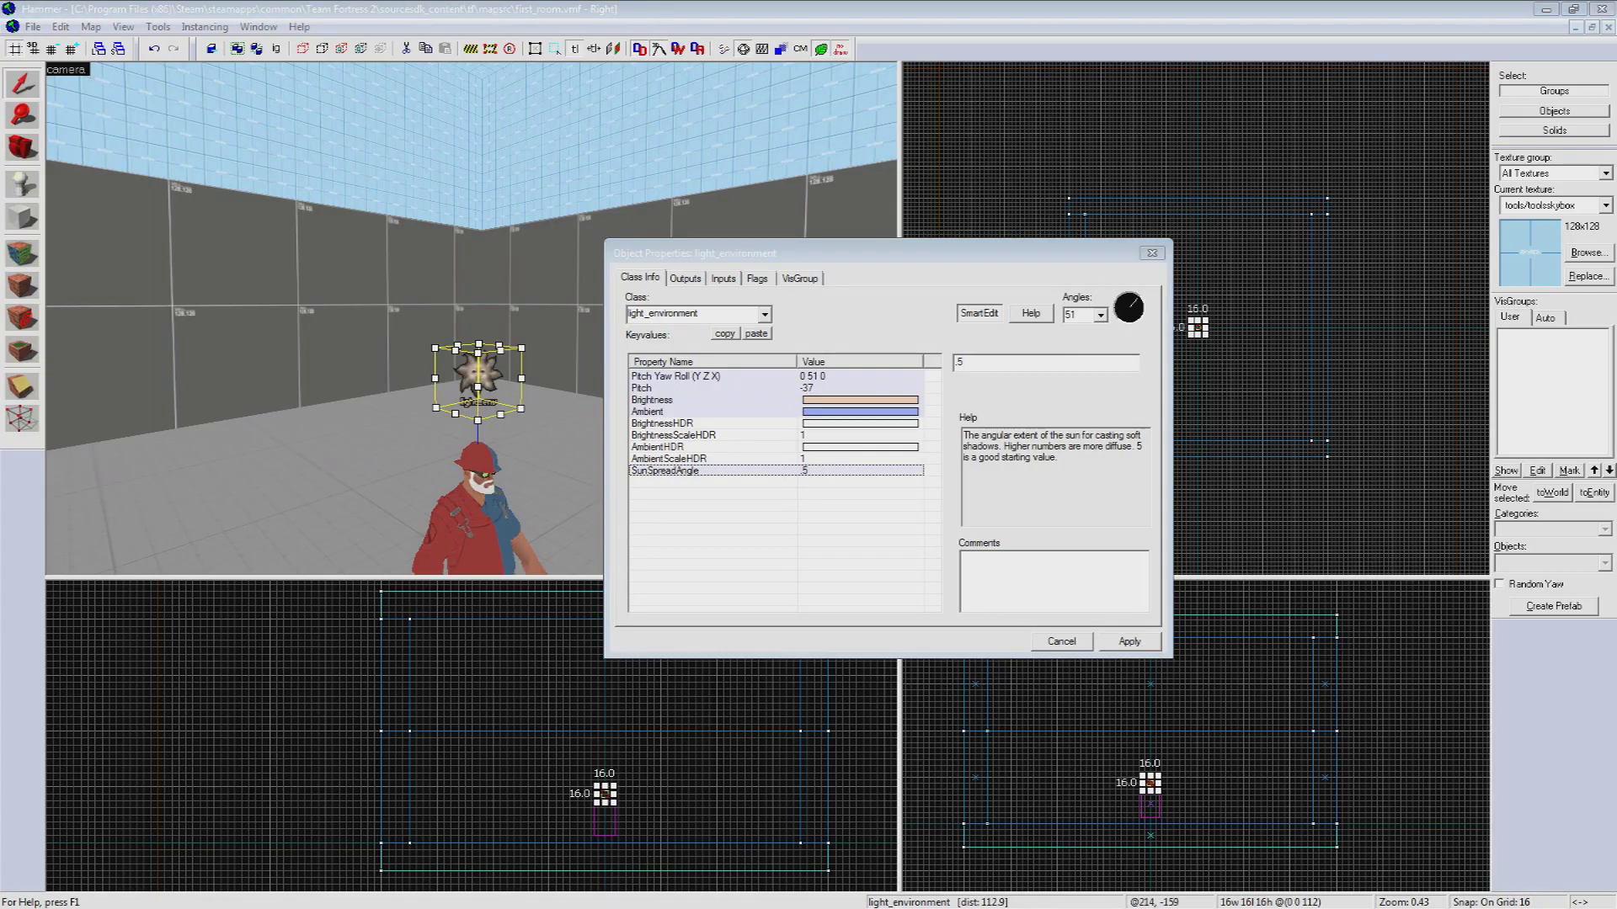
Step: Compile and run the map in Team Fortress 2, then back away in the room to inspect the sky and sunlight
{"action": "left_click", "coordinate": [42, 26]}
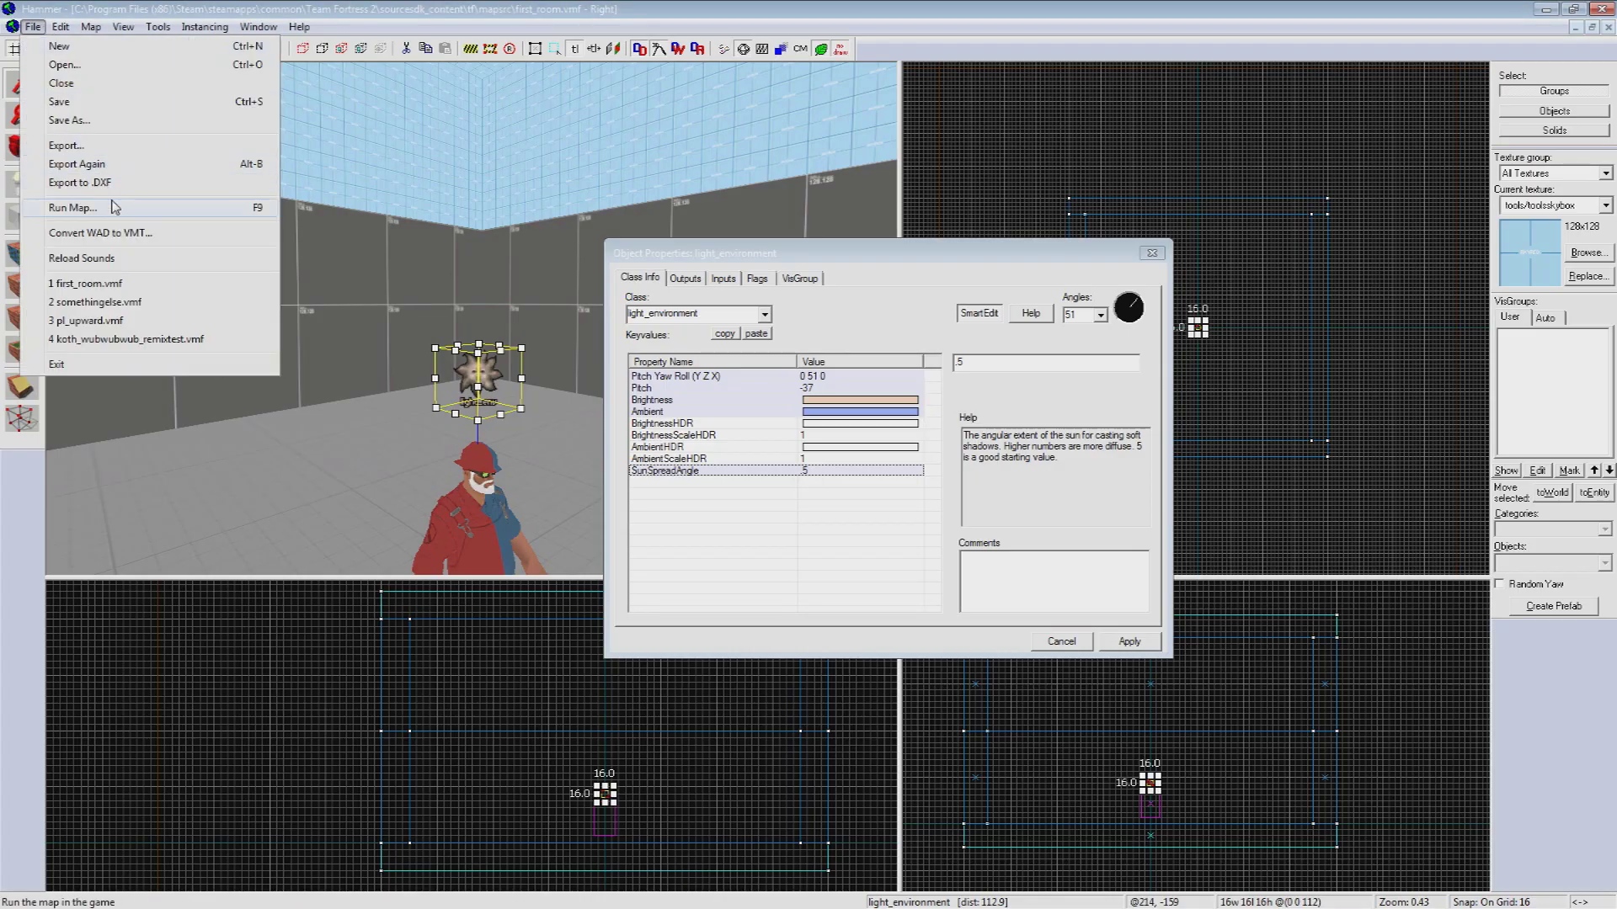
{"action": "left_click", "coordinate": [114, 207]}
{"action": "left_click", "coordinate": [818, 606]}
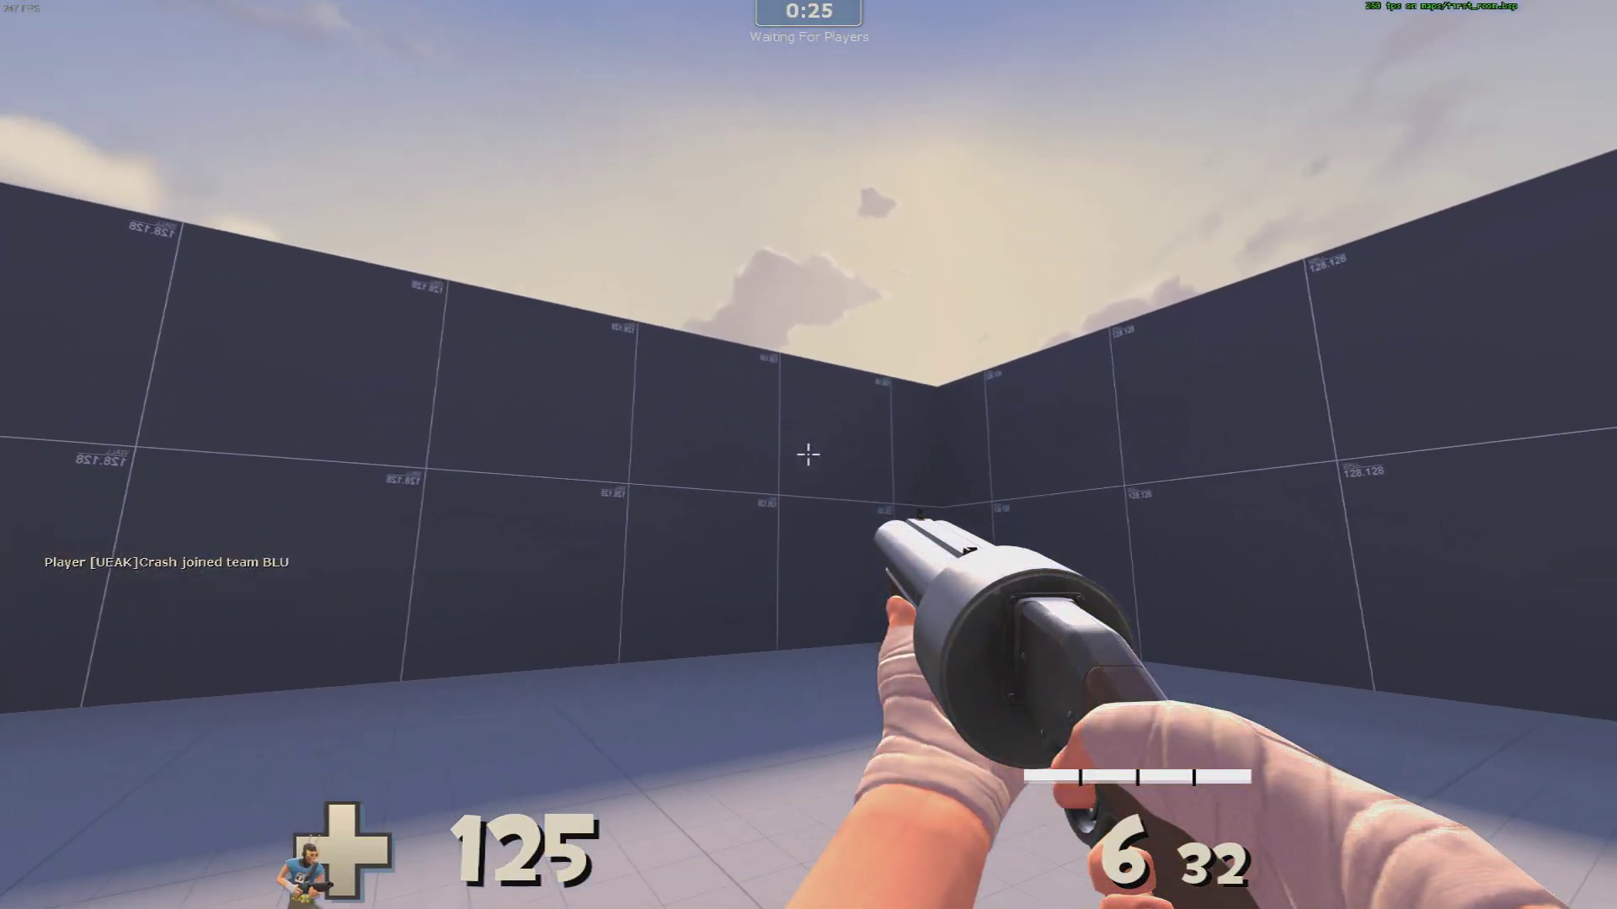
{"action": "key", "text": "s"}
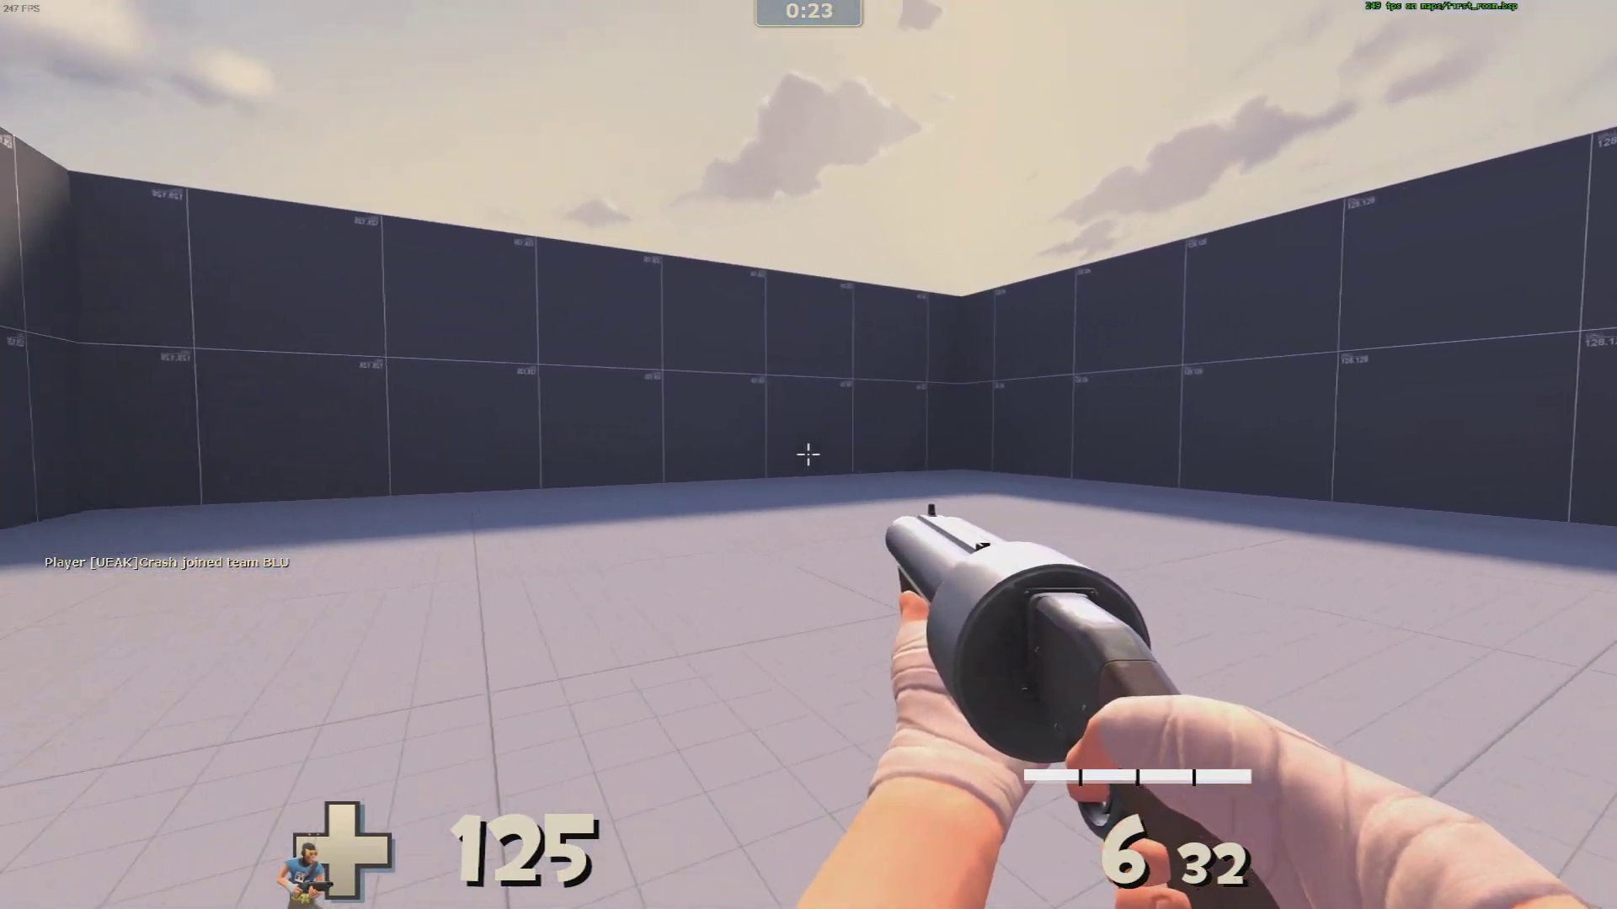